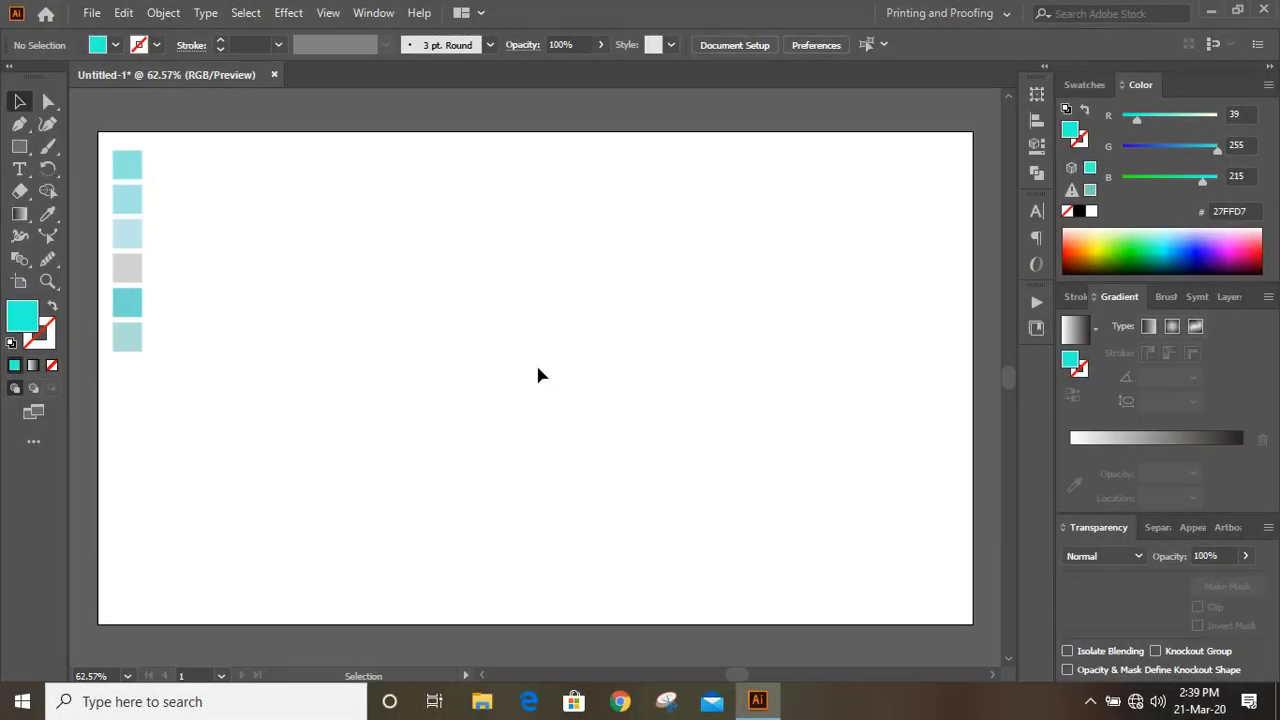
Draw a large cyan rectangle across the artboard and a thin strip along its left edge.
click(20, 146)
drag(205, 249, 771, 476)
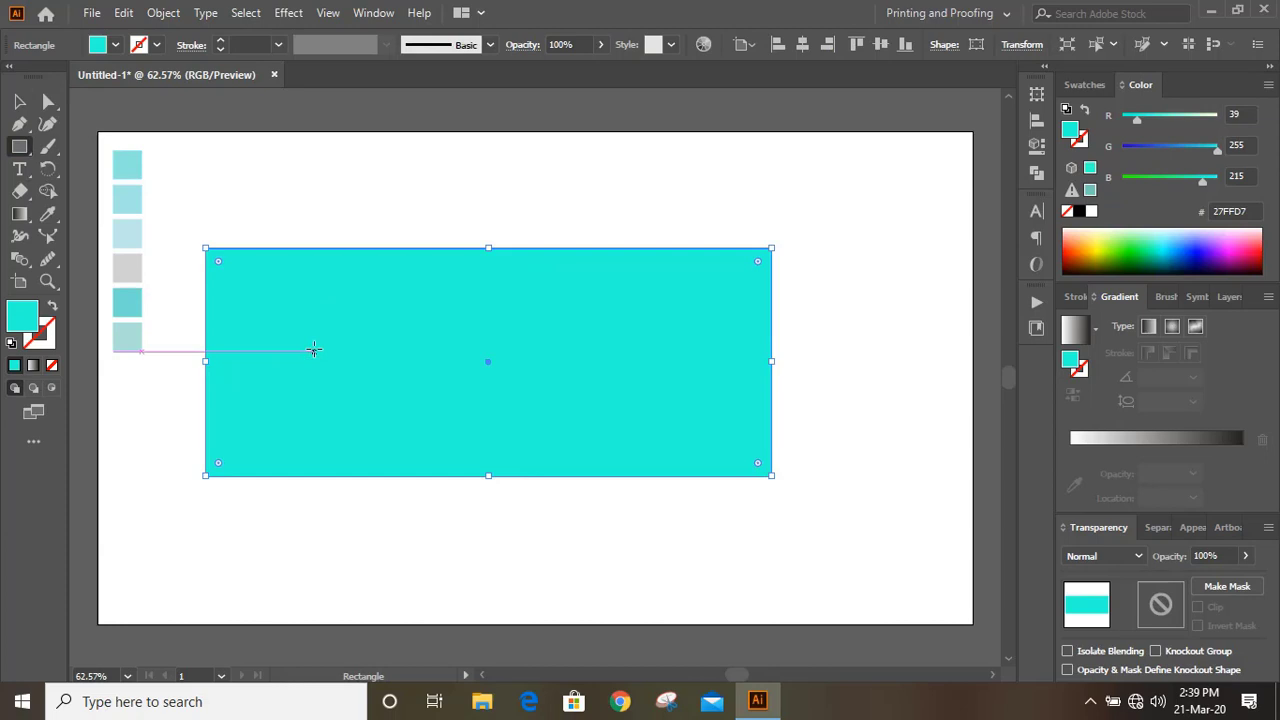
key(v)
click(318, 218)
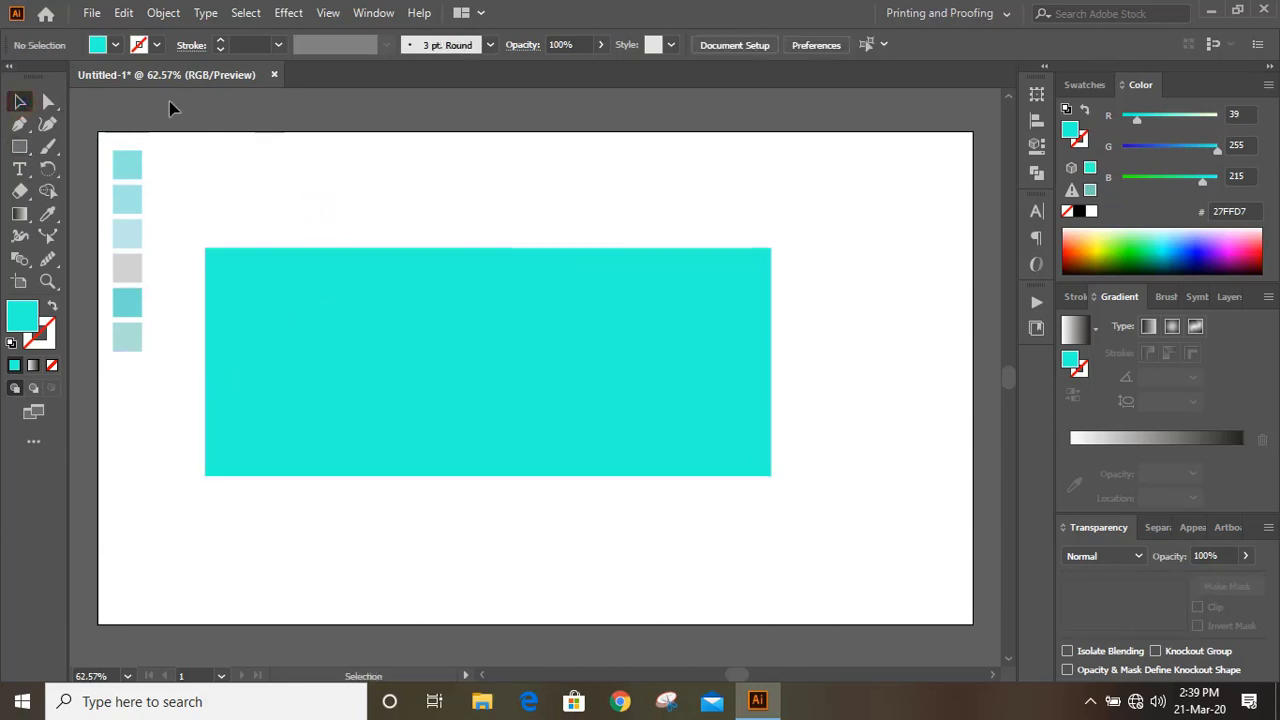
key(m)
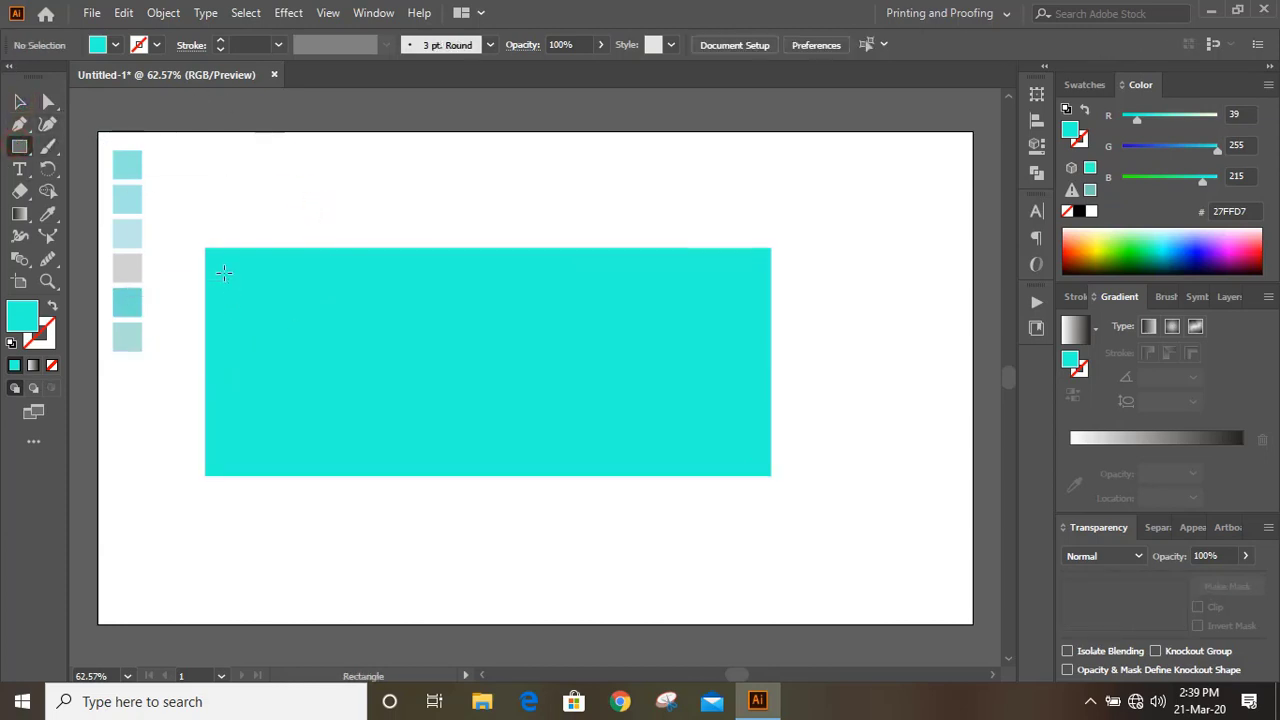
drag(203, 248, 234, 476)
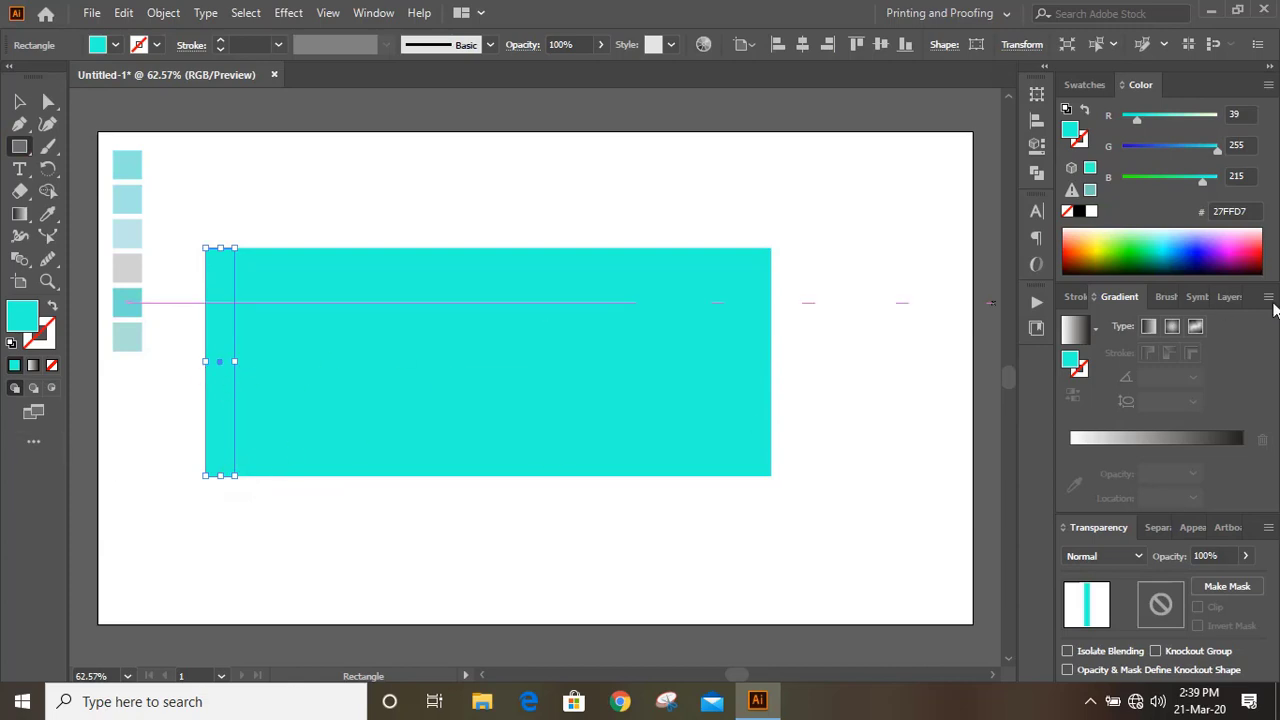
Fill the left strip black and place a copy of it at the rectangle's right edge.
click(1078, 213)
click(19, 101)
click(365, 178)
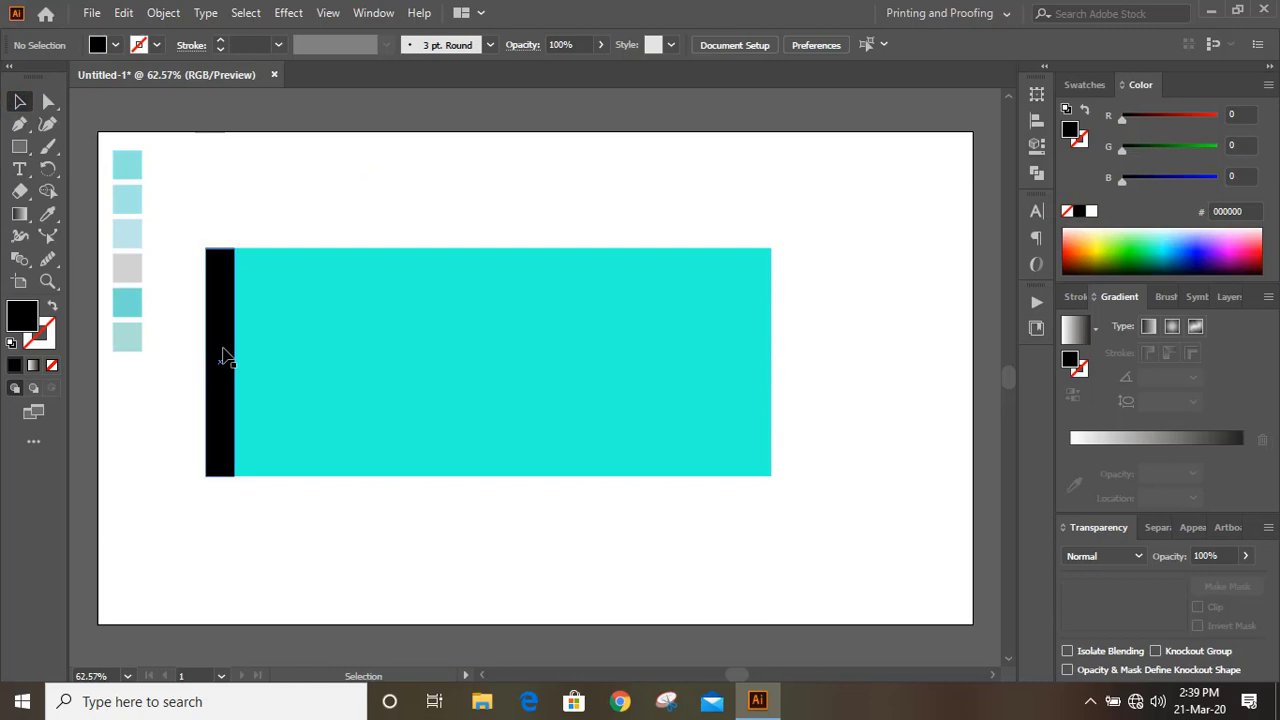
drag(222, 355, 757, 366)
click(857, 330)
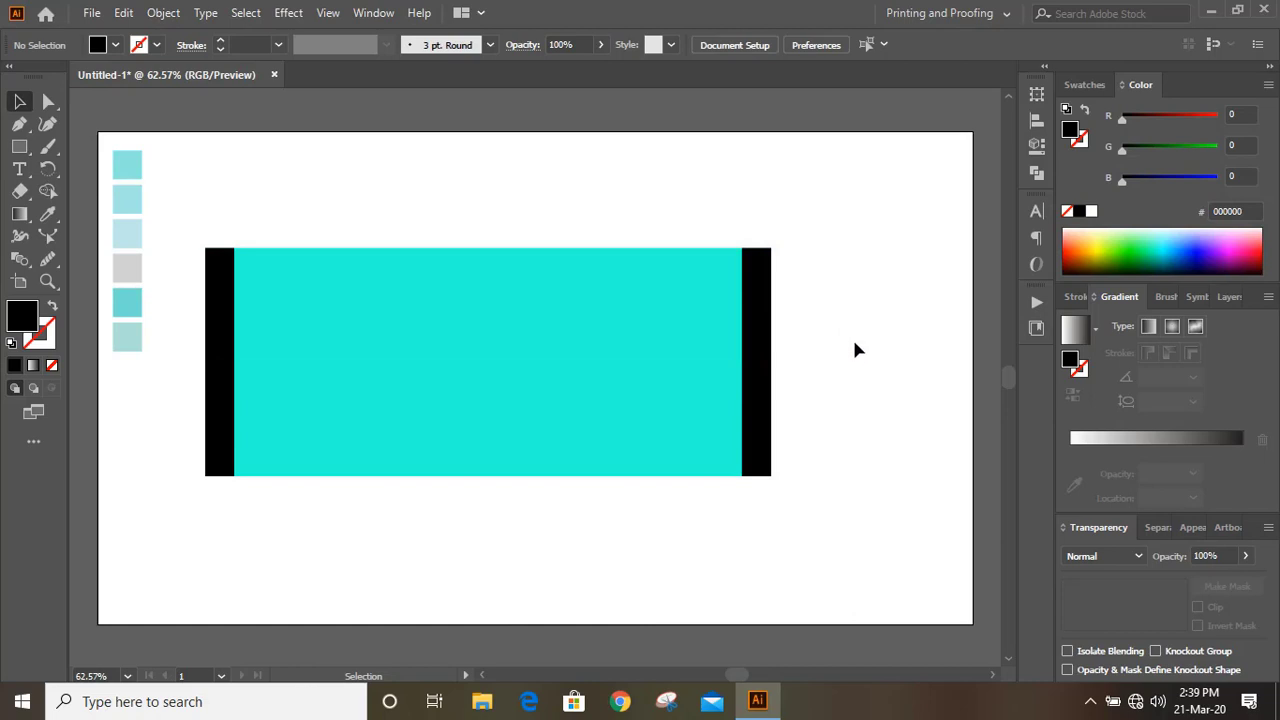
Duplicate the left strip into the cyan area and rotate the copy 90° to lie horizontally.
key(alt)
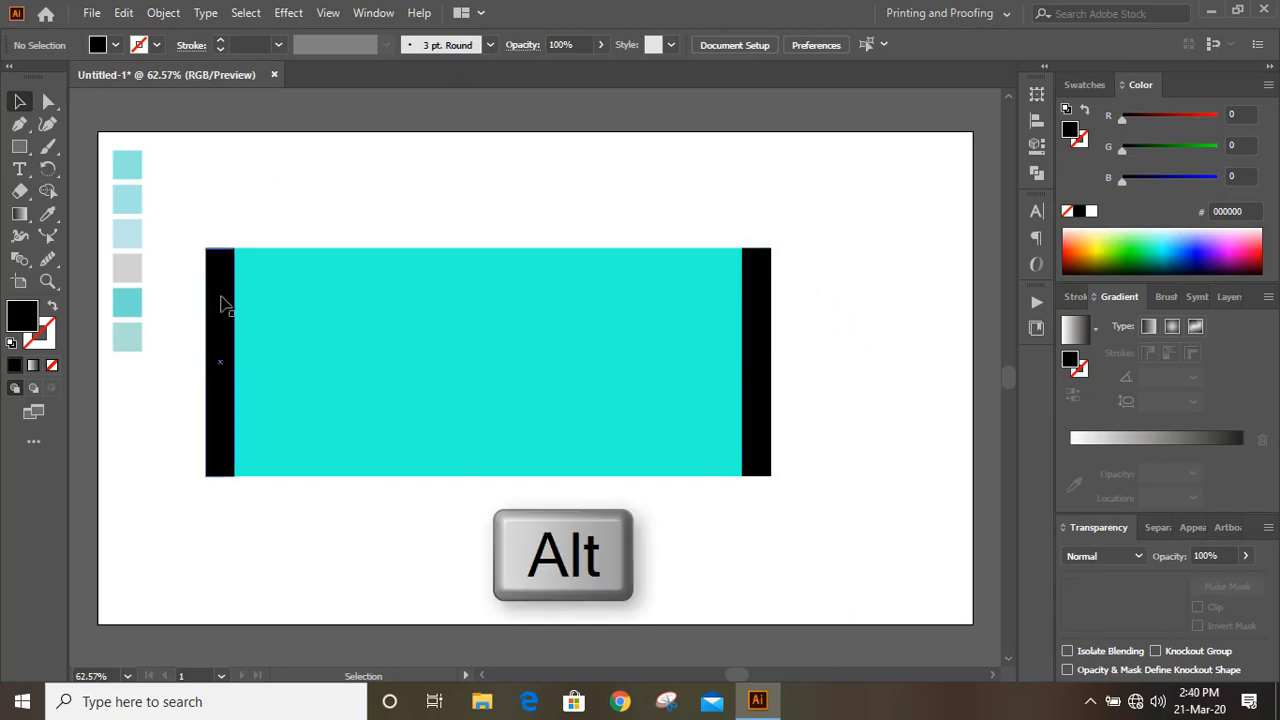
drag(222, 303, 437, 240)
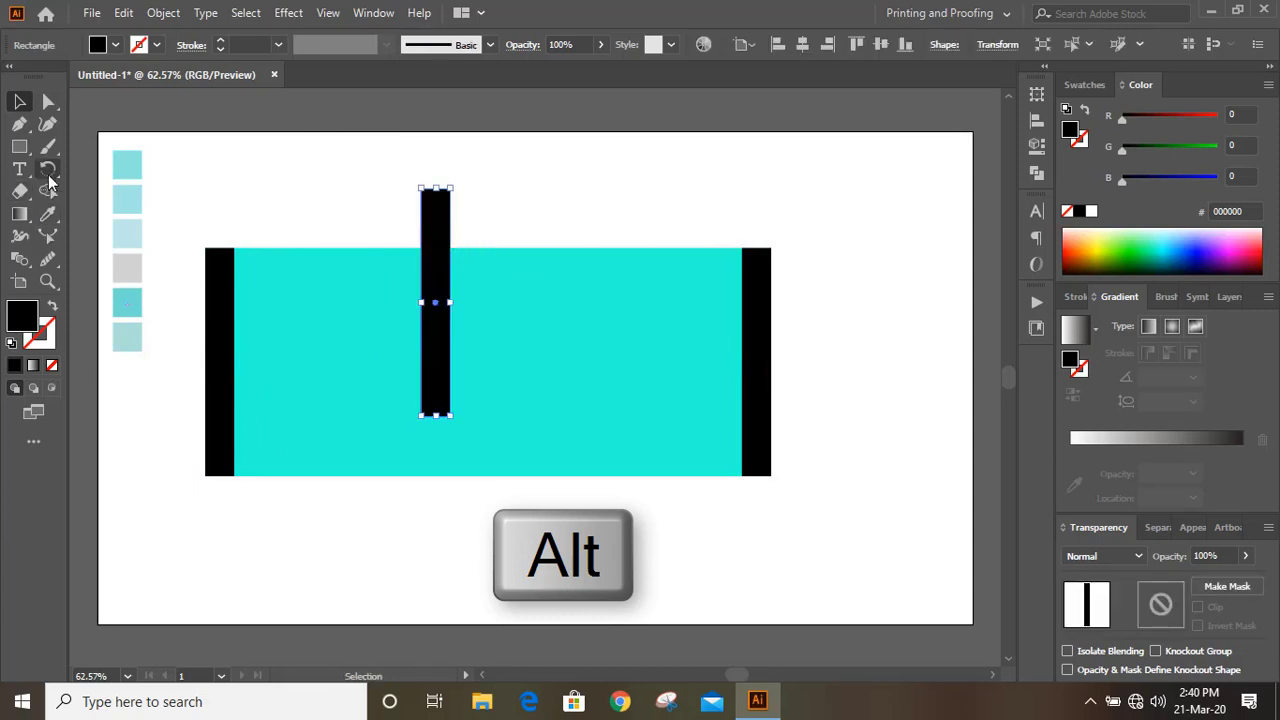
double_click(52, 176)
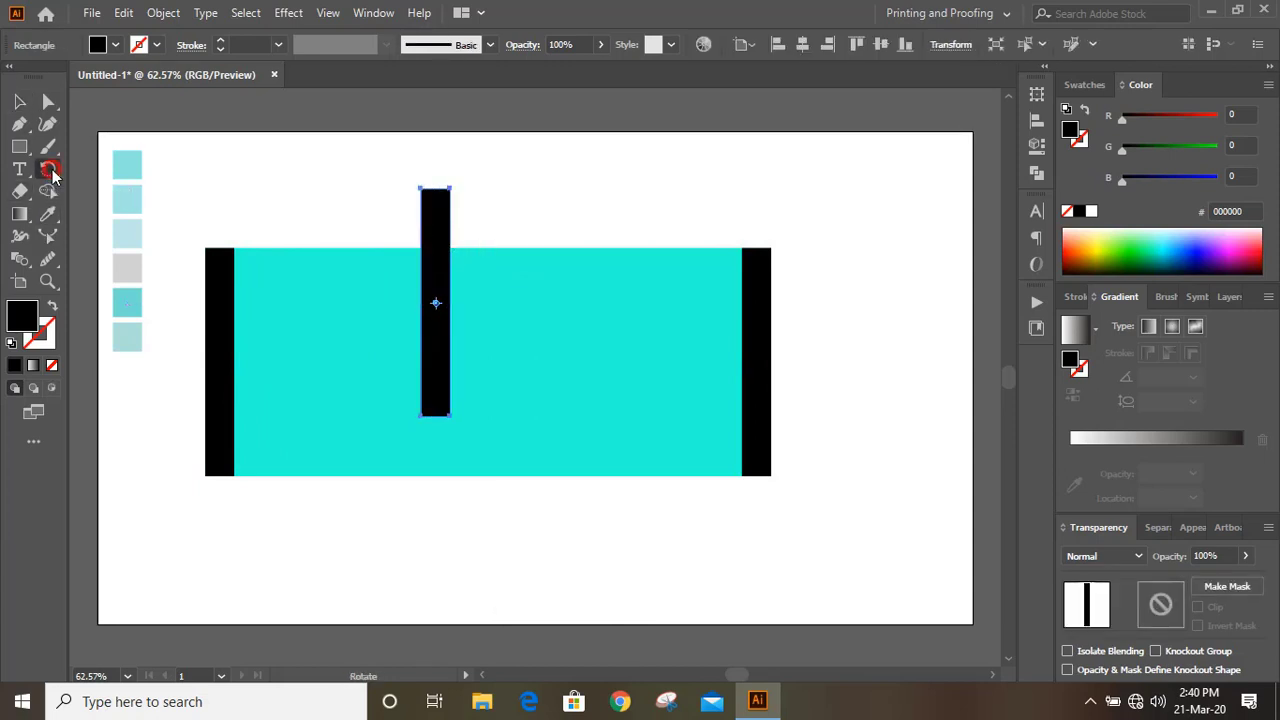
text(90)
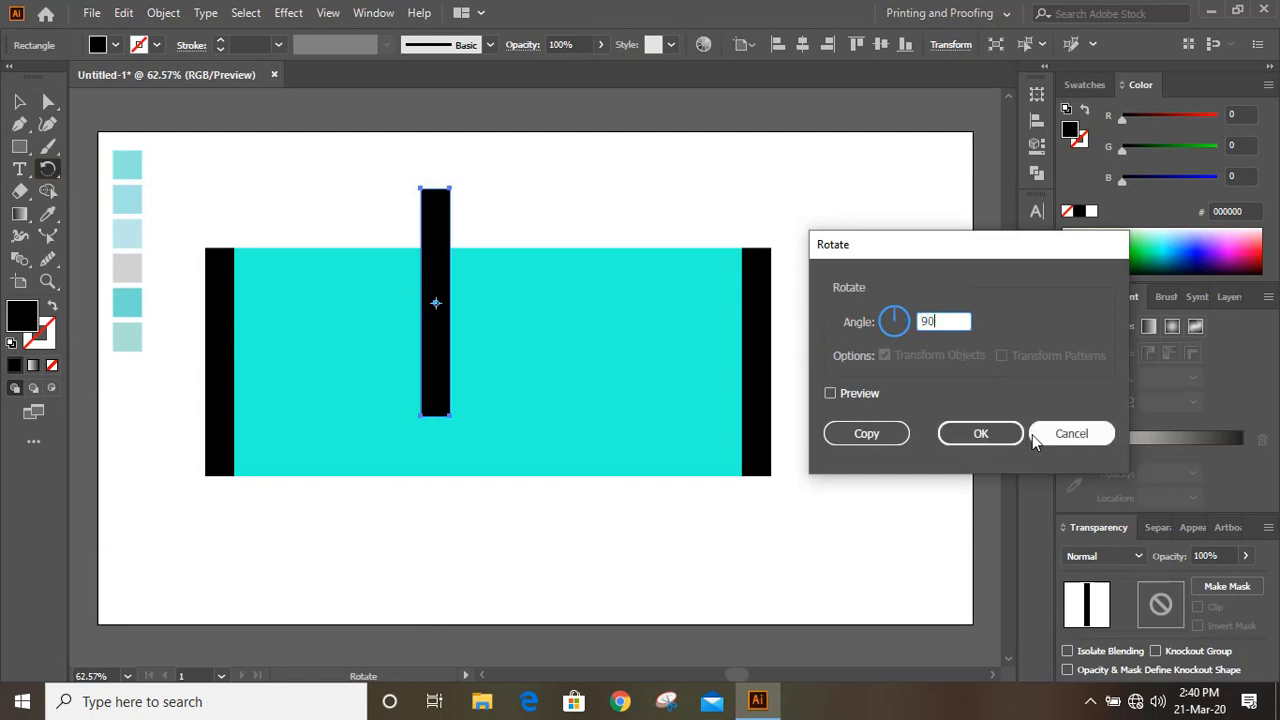
click(981, 433)
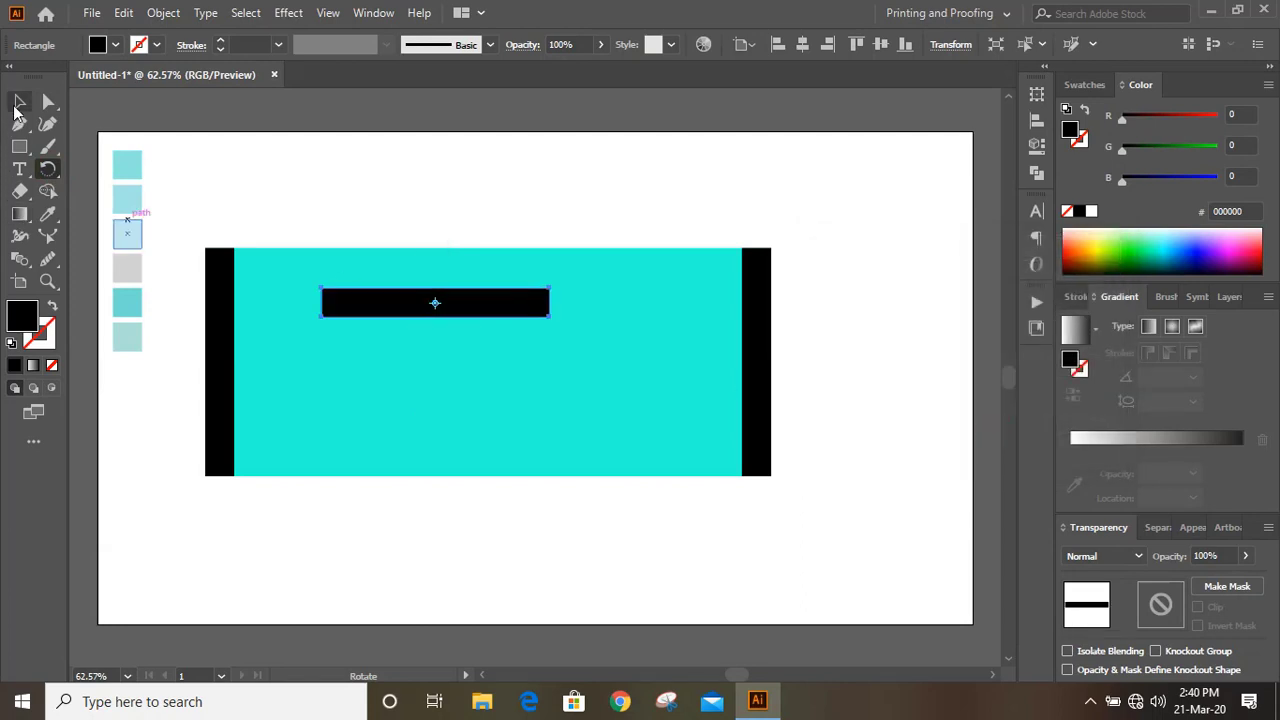
click(18, 101)
Stretch the horizontal bar to the panel's full width and move it to the top edge.
drag(551, 302, 770, 308)
drag(322, 303, 205, 292)
drag(370, 300, 376, 263)
click(700, 198)
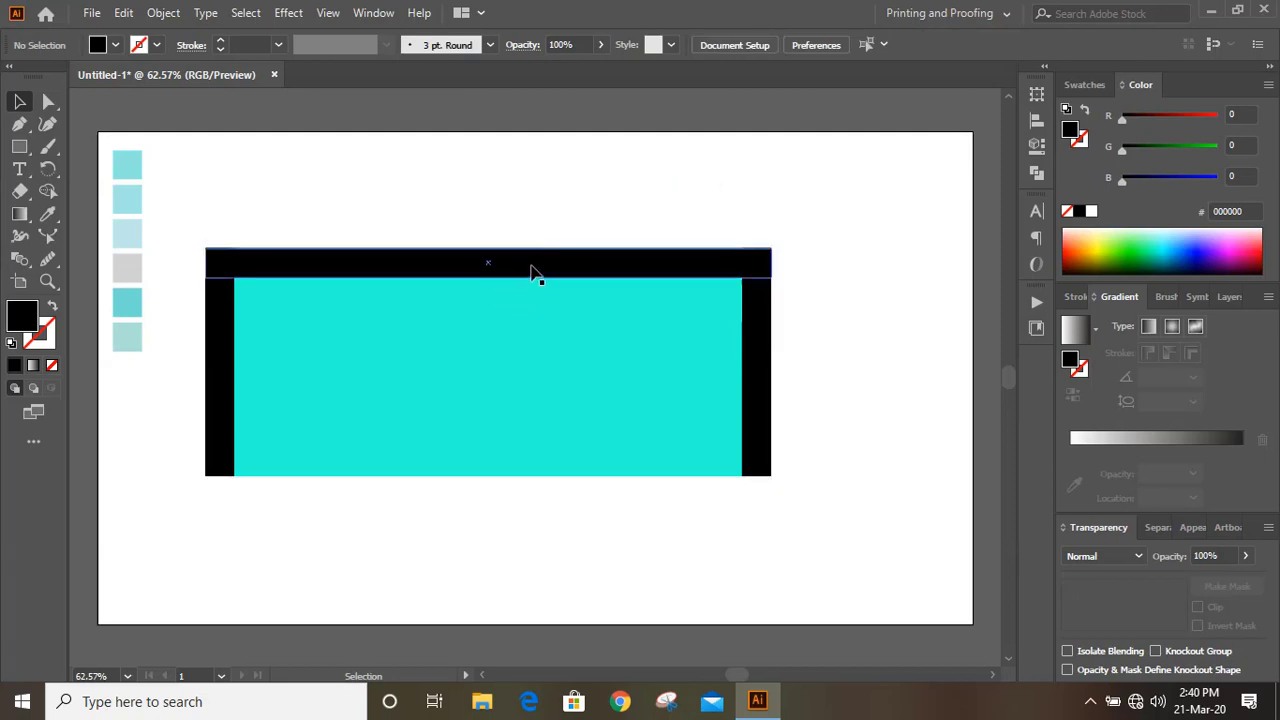
Copy the top bar to the bottom edge, thin it, and drop another copy into the panel.
key(alt)
drag(531, 268, 531, 465)
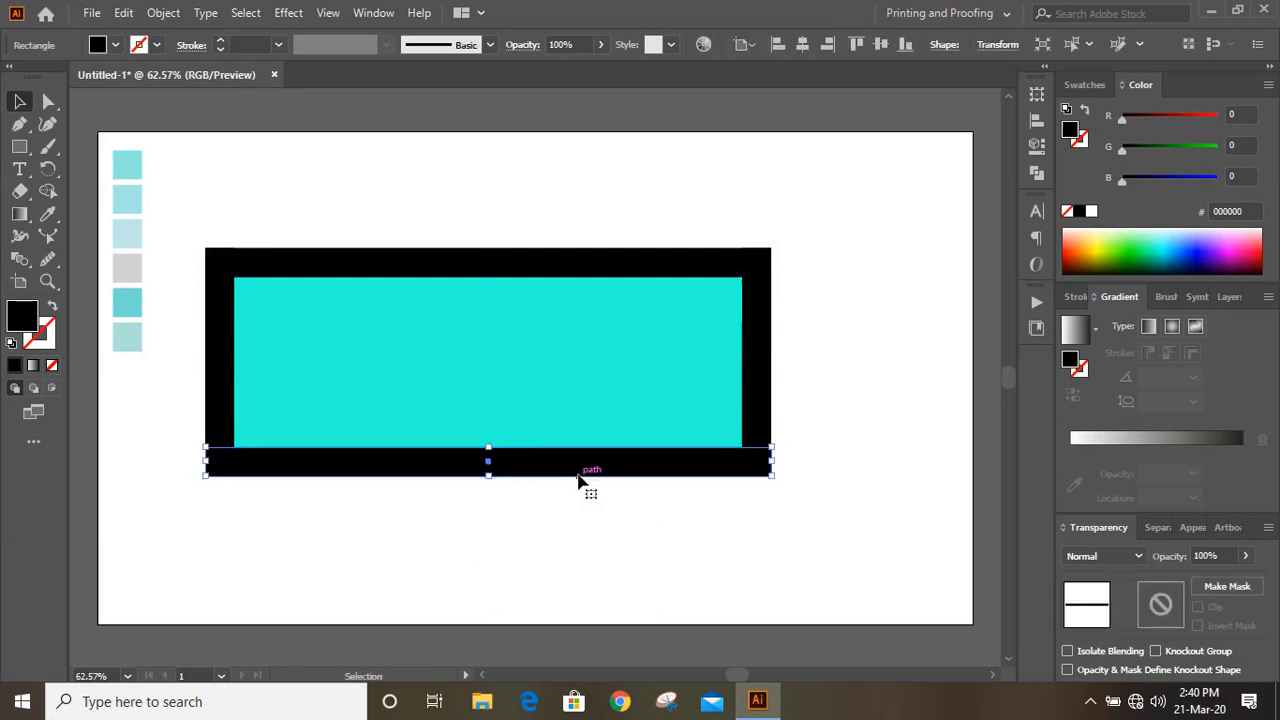
drag(488, 447, 489, 456)
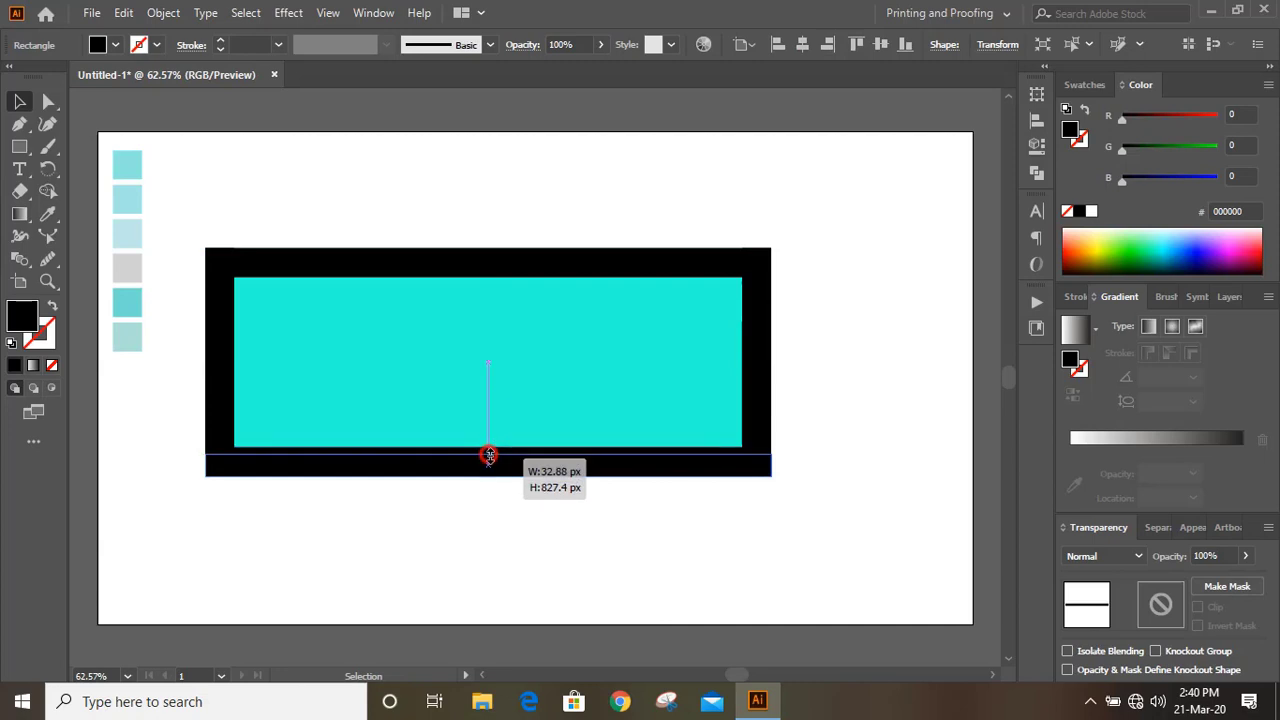
drag(489, 456, 488, 454)
click(560, 530)
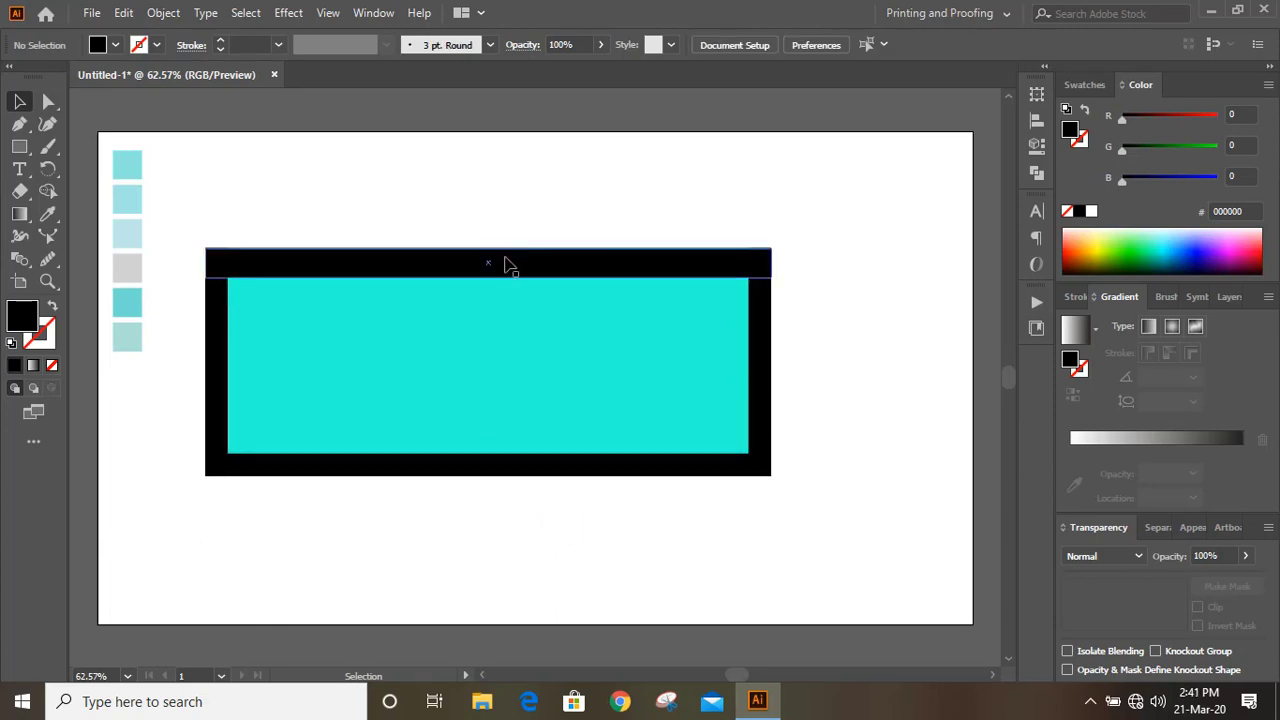
drag(506, 263, 465, 408)
Squash the copied bar into a thin divider and duplicate it to form evenly spaced pleat lines.
key(ctrl+shift+a)
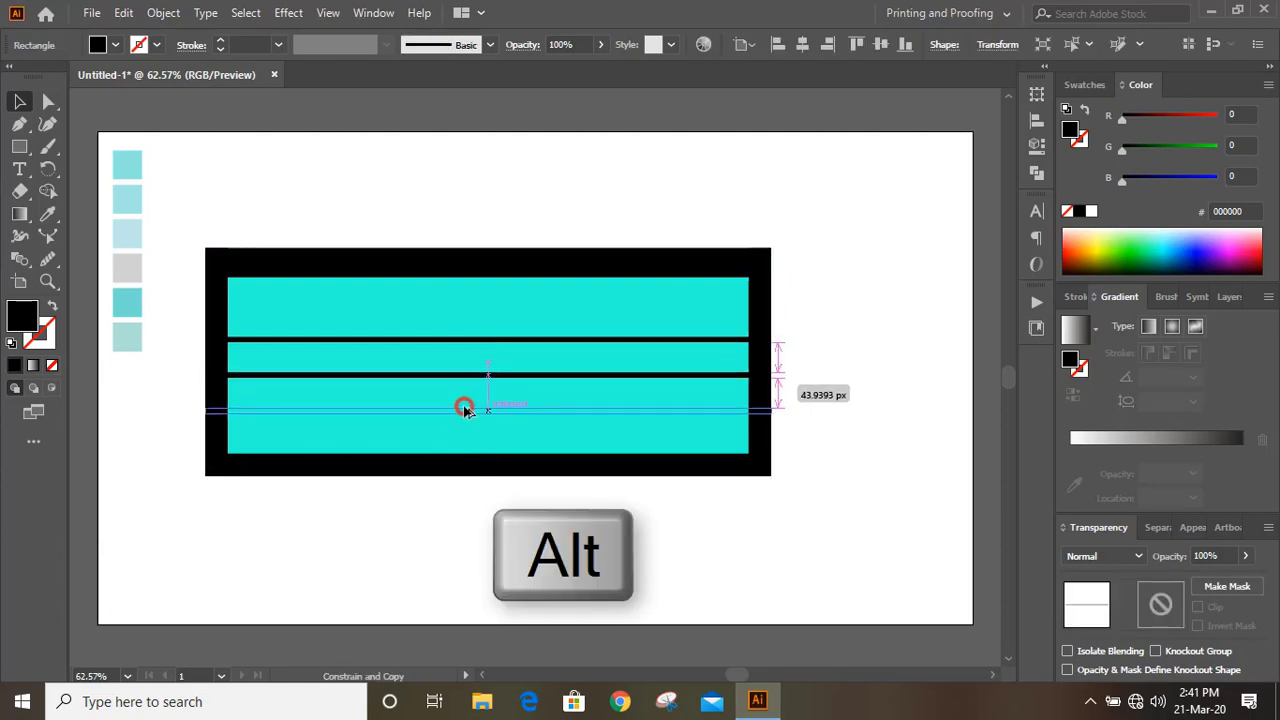
drag(465, 408, 460, 429)
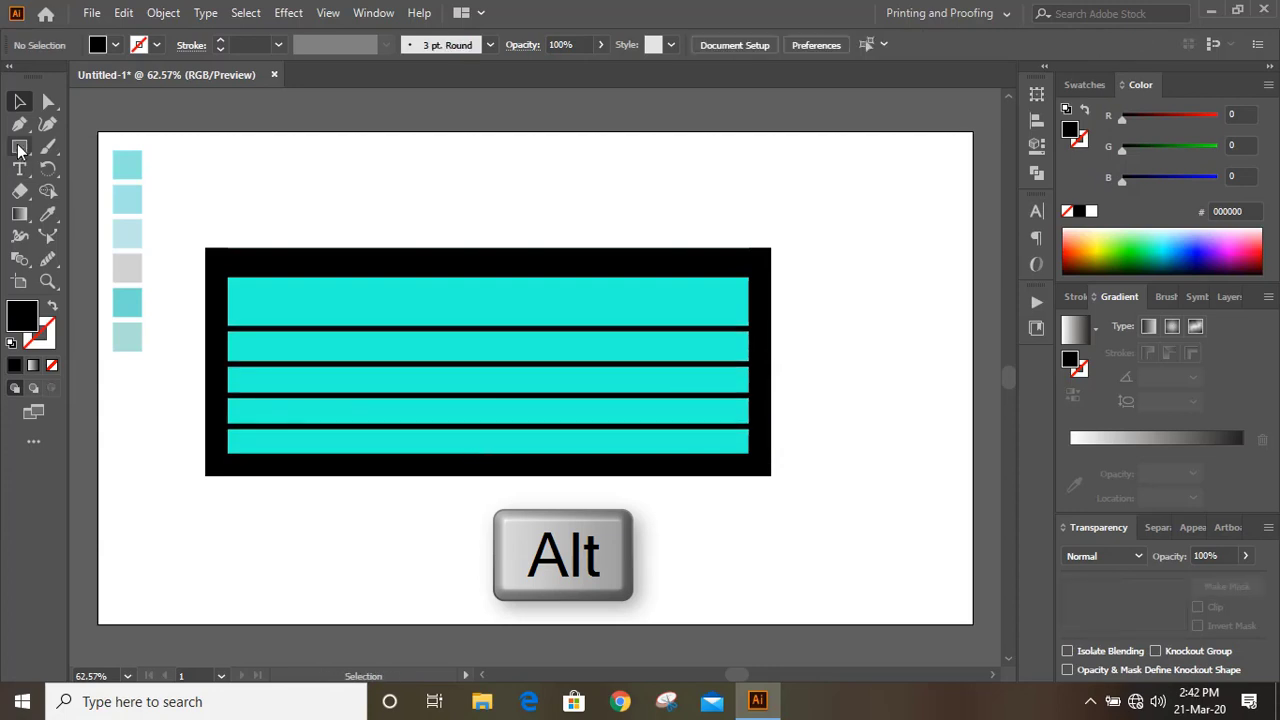
Draw a thin white-filled bar inside the top black border.
click(19, 147)
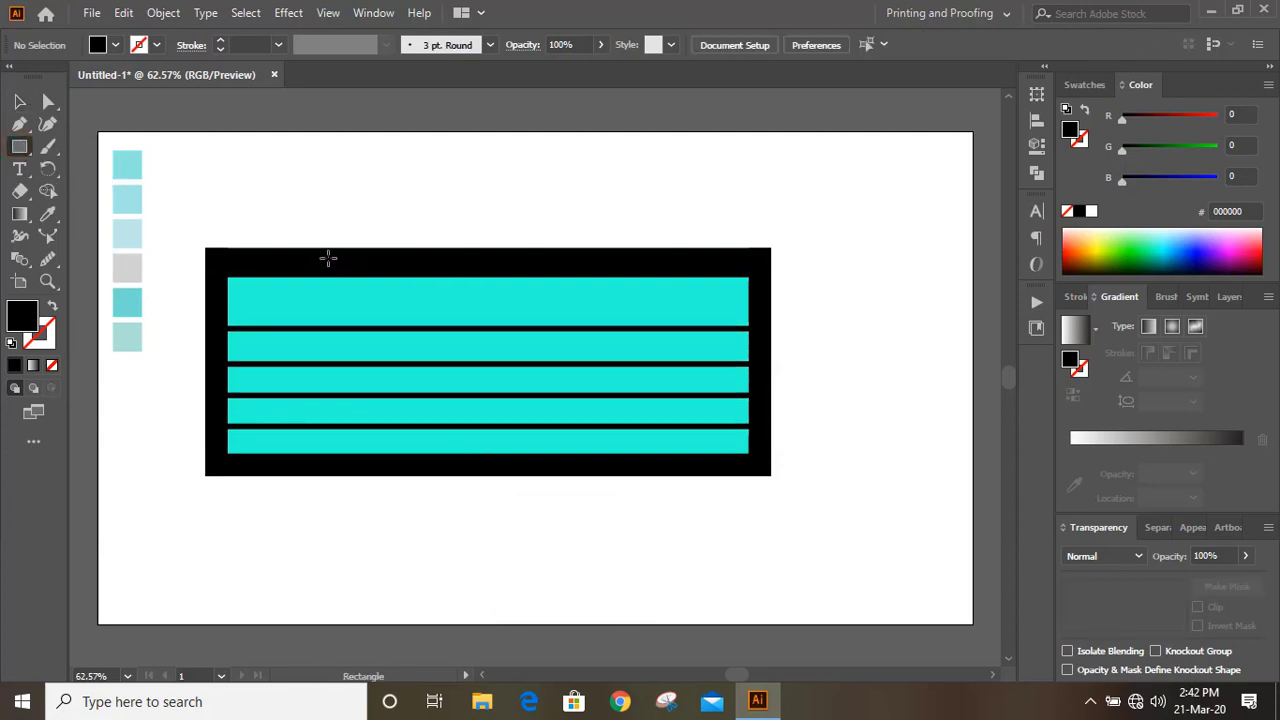
mouse_move(326, 257)
mouse_down()
mouse_move(414, 274)
mouse_move(628, 268)
mouse_up()
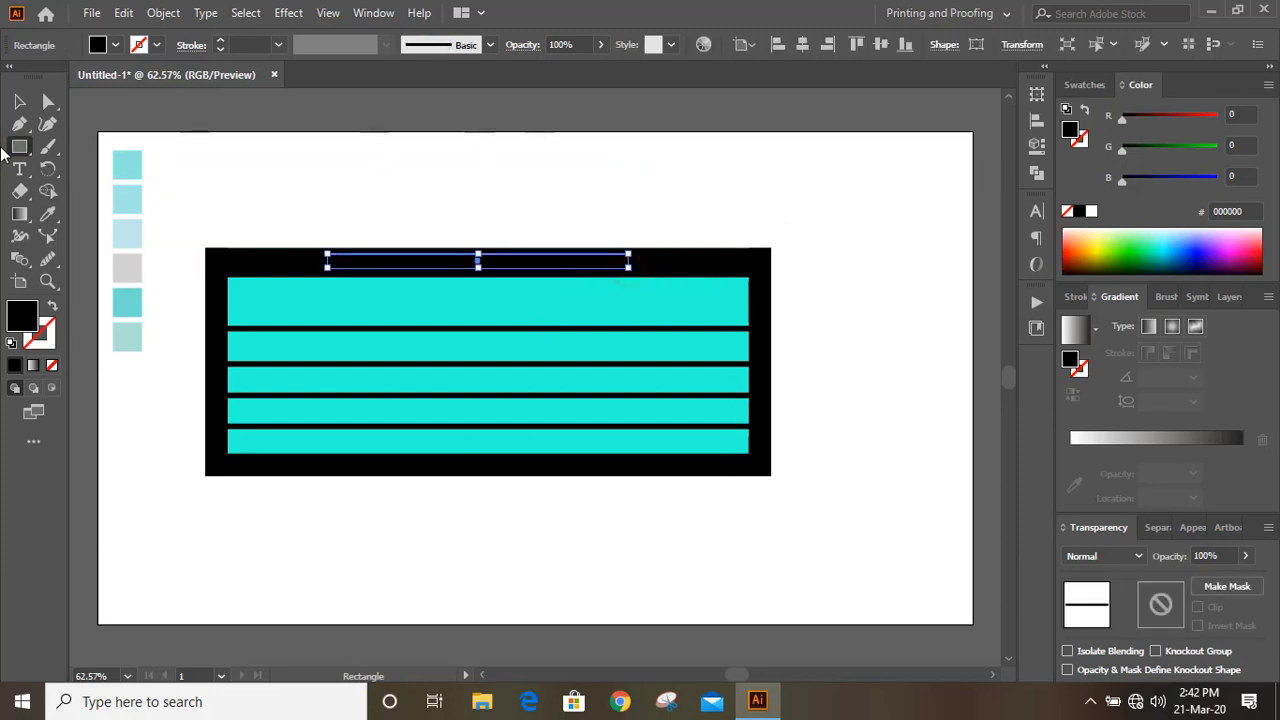
click(1091, 211)
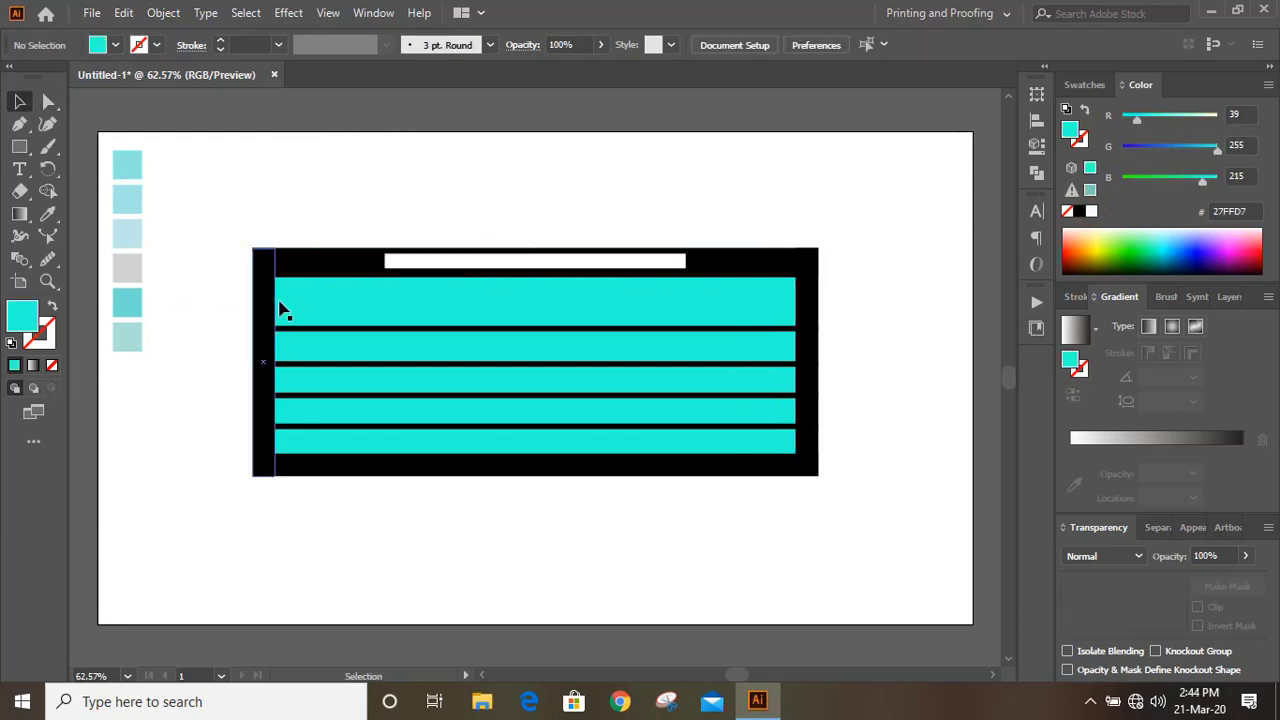
click(288, 306)
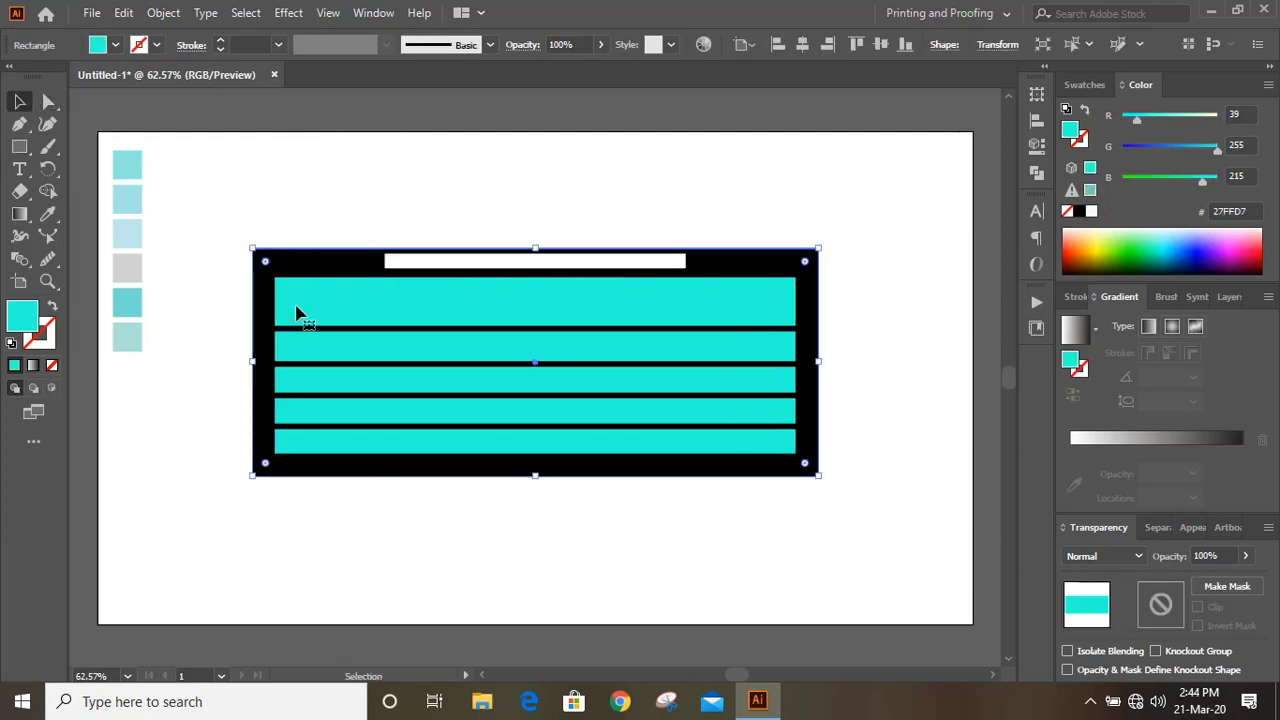
Copy the mask artwork and paste it in place, leaving a plain cyan rectangle on top.
click(123, 13)
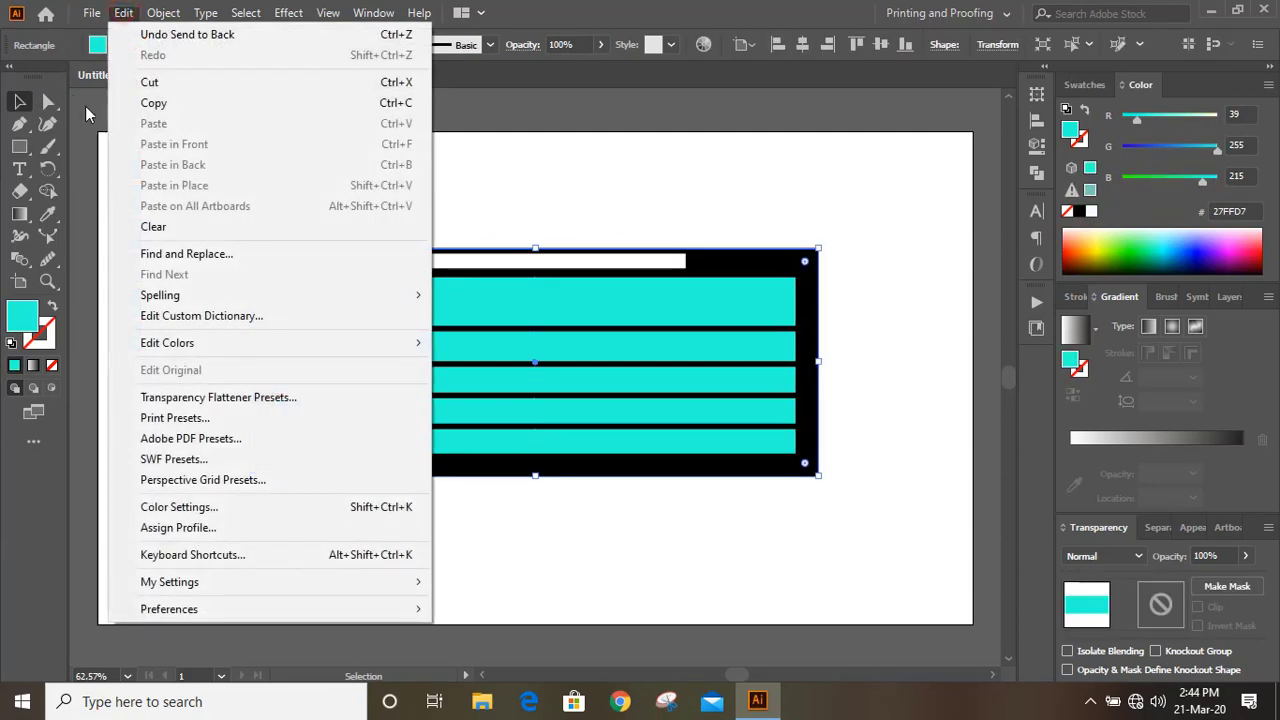
click(185, 103)
click(123, 13)
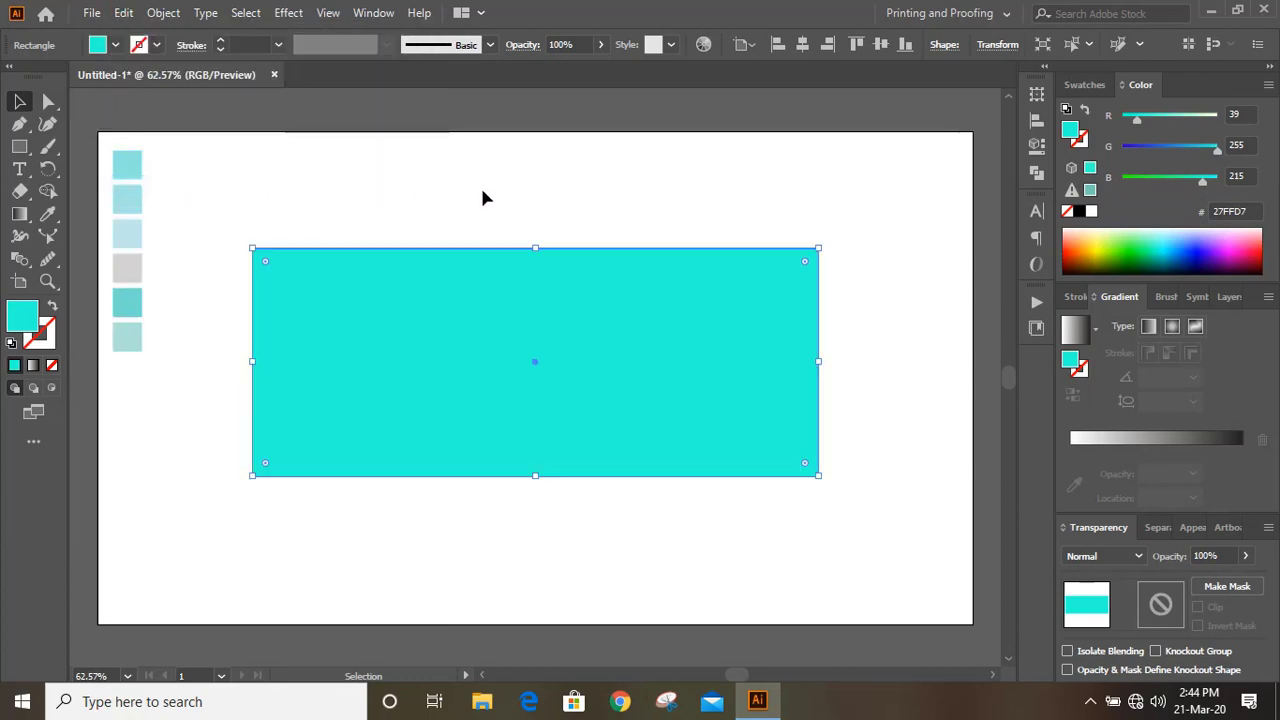
key(ctrl+plus)
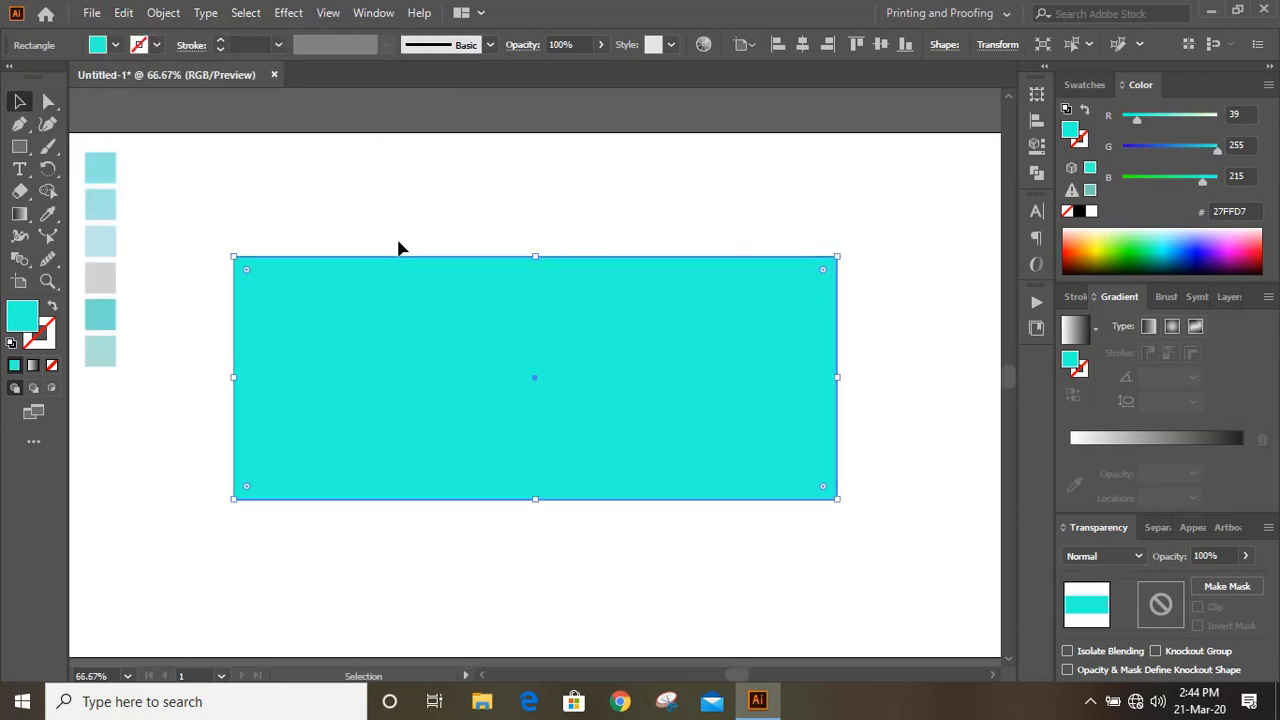
drag(19, 213, 100, 237)
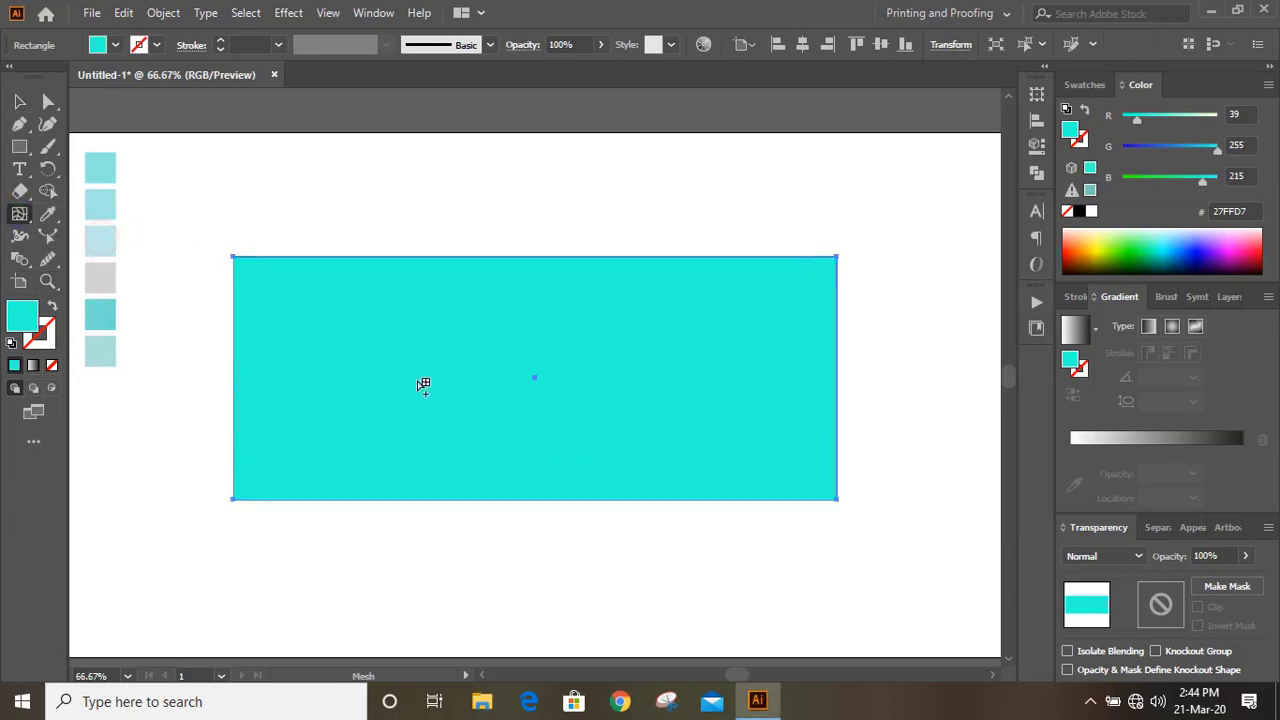
Add six horizontal mesh lines to the cyan rectangle along its left edge.
click(234, 300)
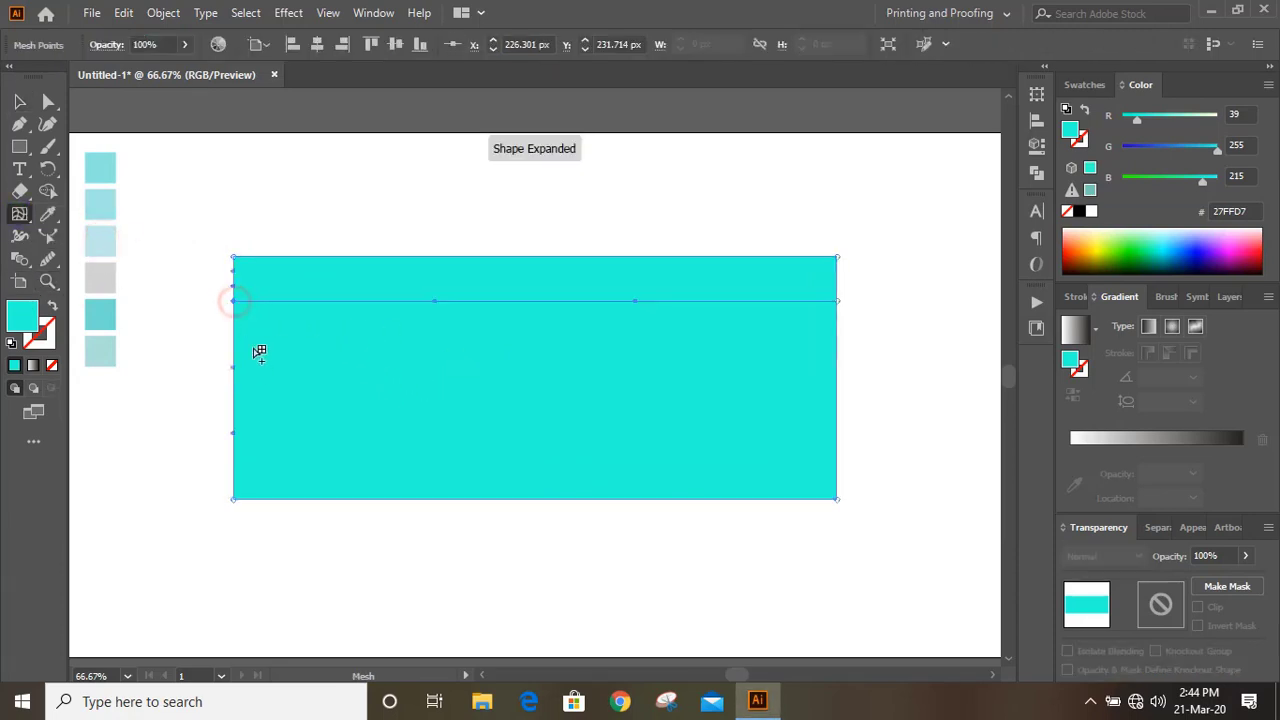
click(236, 343)
click(236, 377)
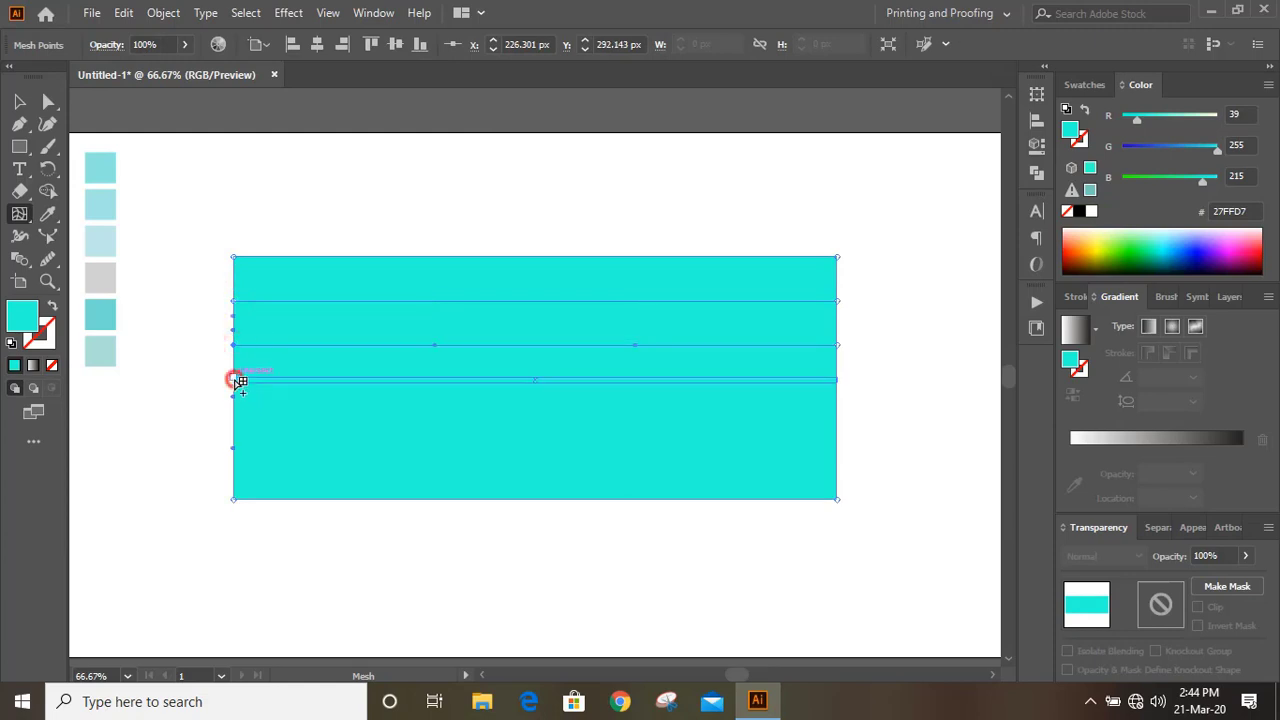
click(236, 410)
click(235, 455)
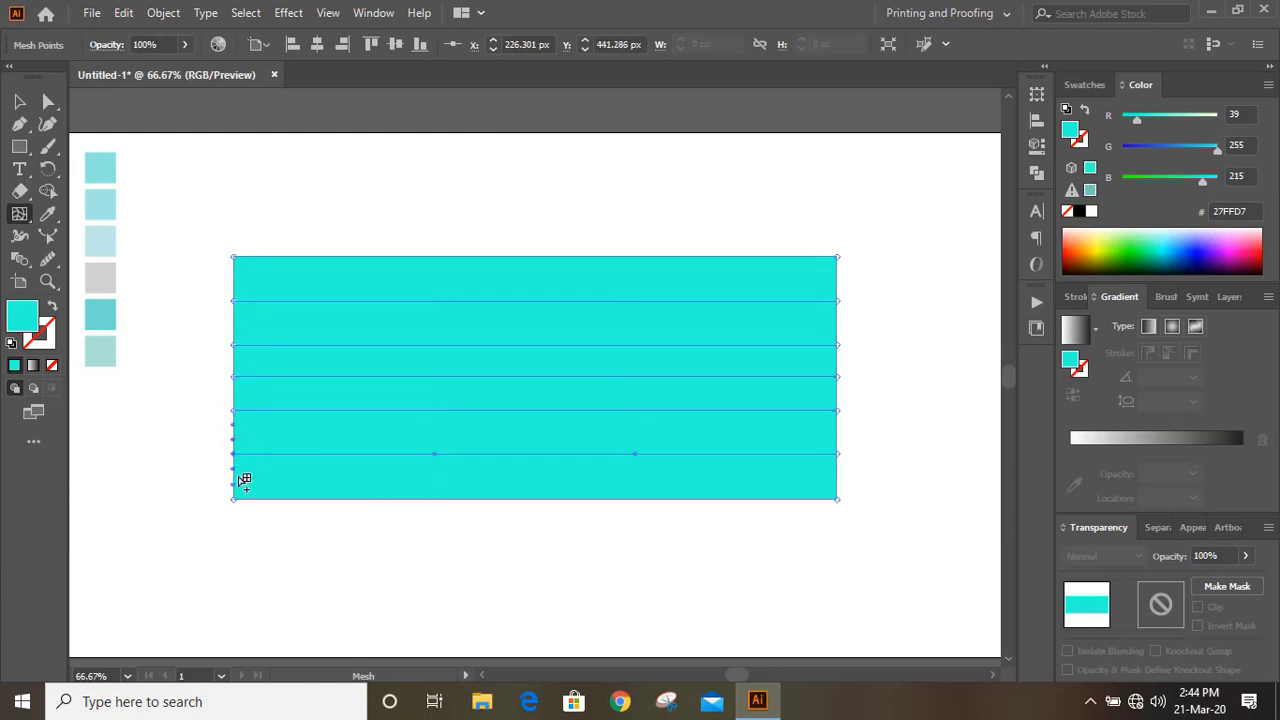
click(234, 476)
Add three vertical mesh lines along the top edge, completing a 7×4 mesh grid.
click(506, 257)
click(685, 258)
click(342, 258)
click(19, 101)
click(371, 220)
click(397, 335)
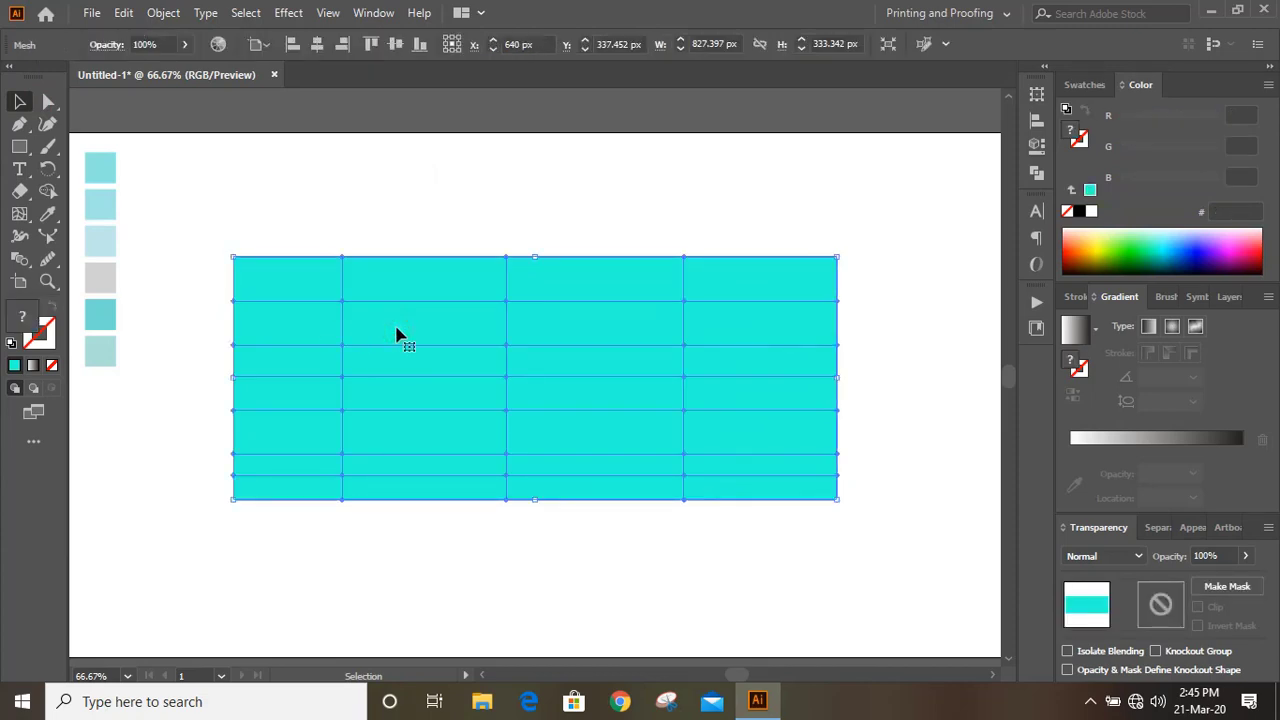
Tint two upper-left mesh points with the light cyan and teal swatch colours.
key(a)
click(343, 345)
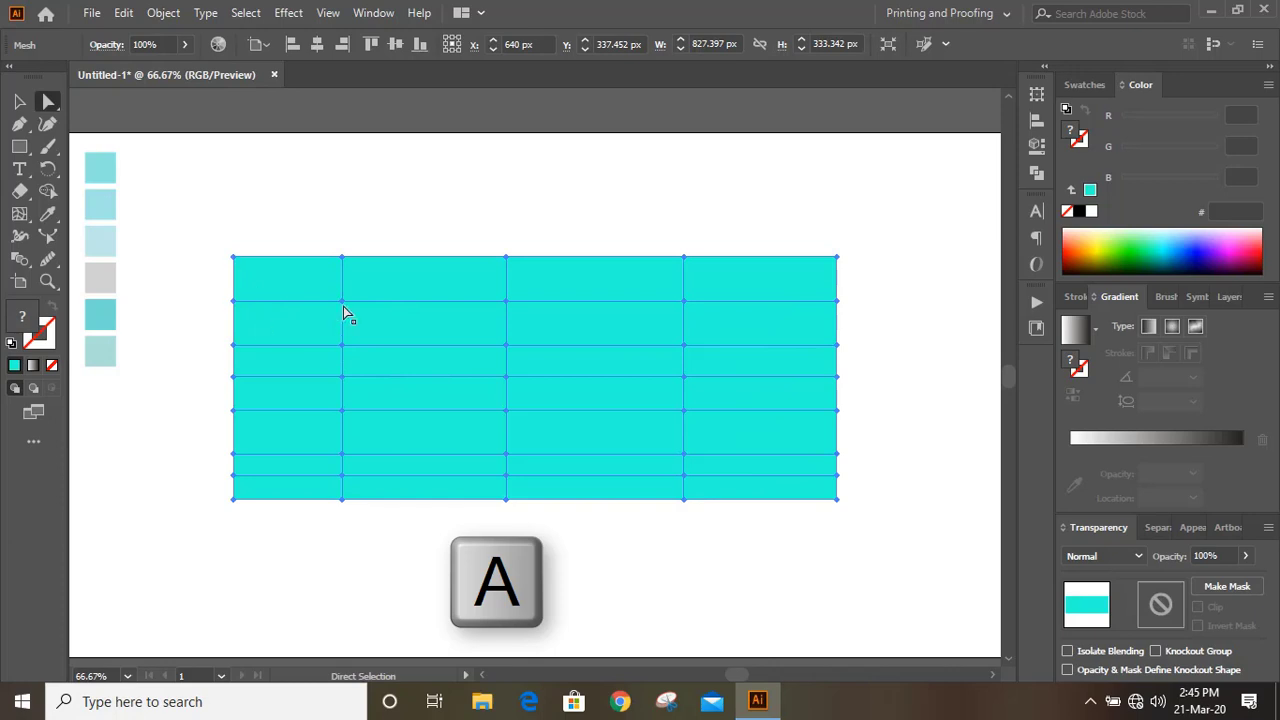
click(344, 304)
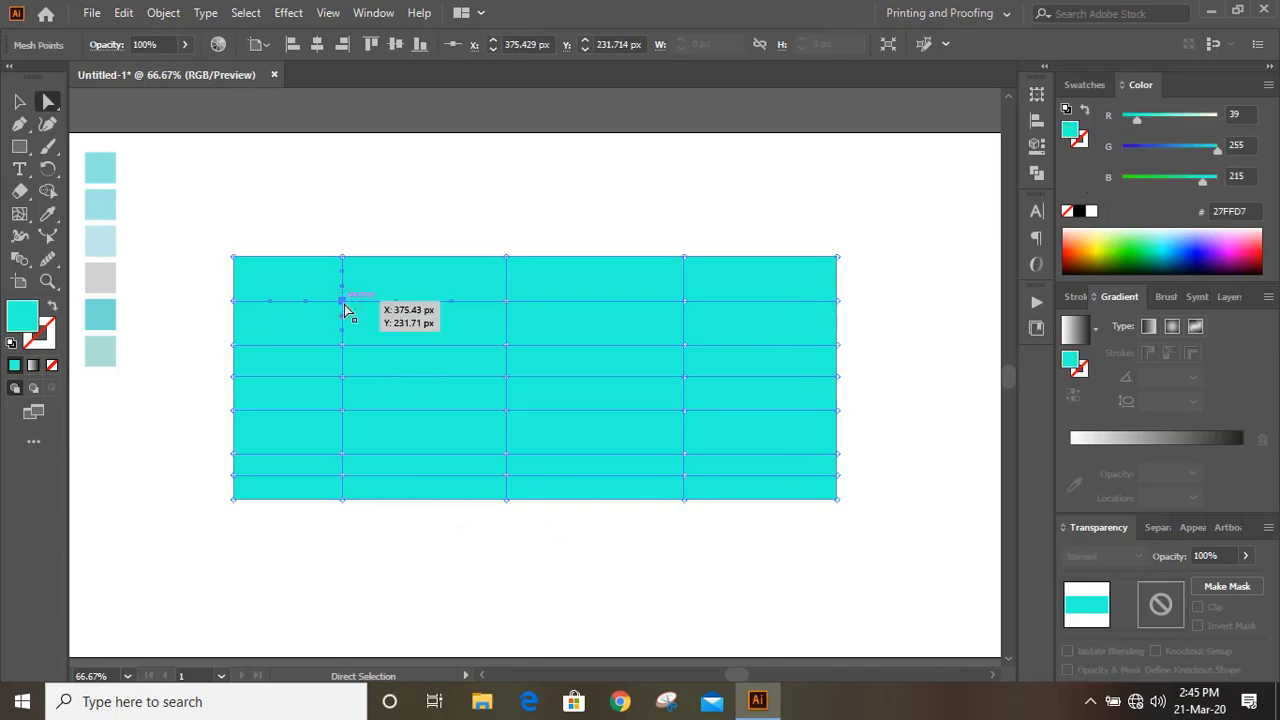
key(i)
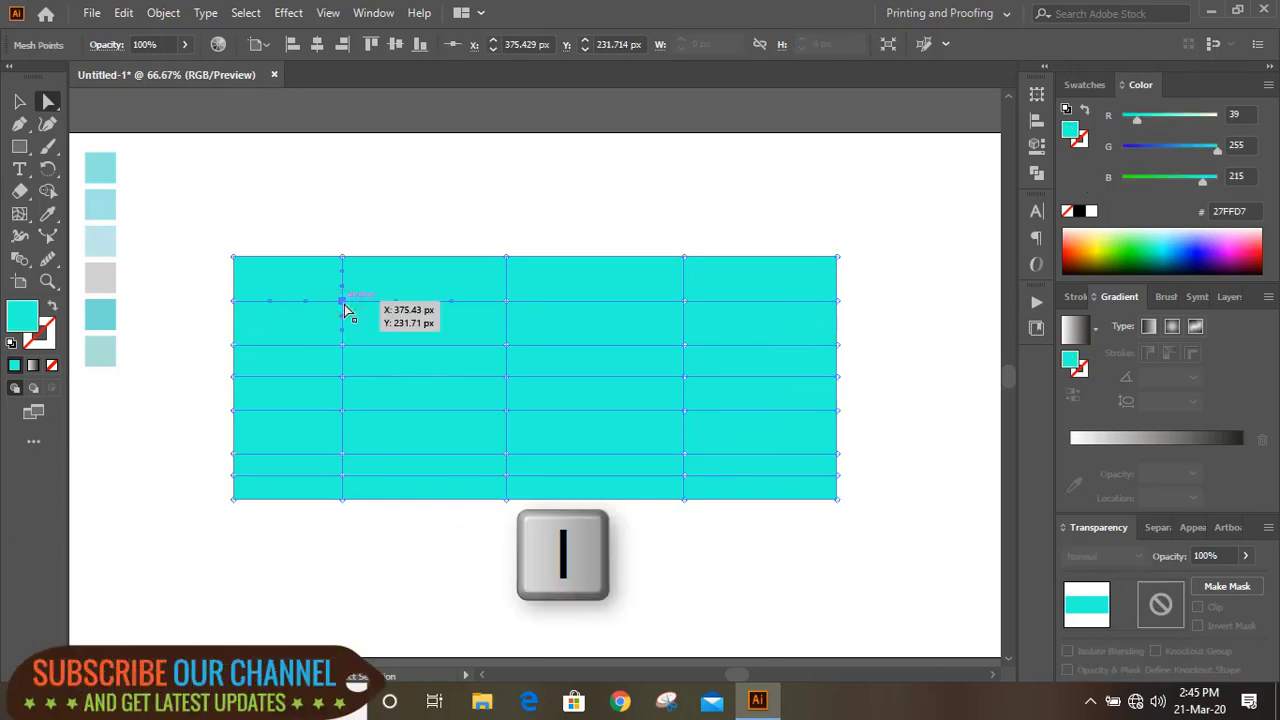
click(107, 352)
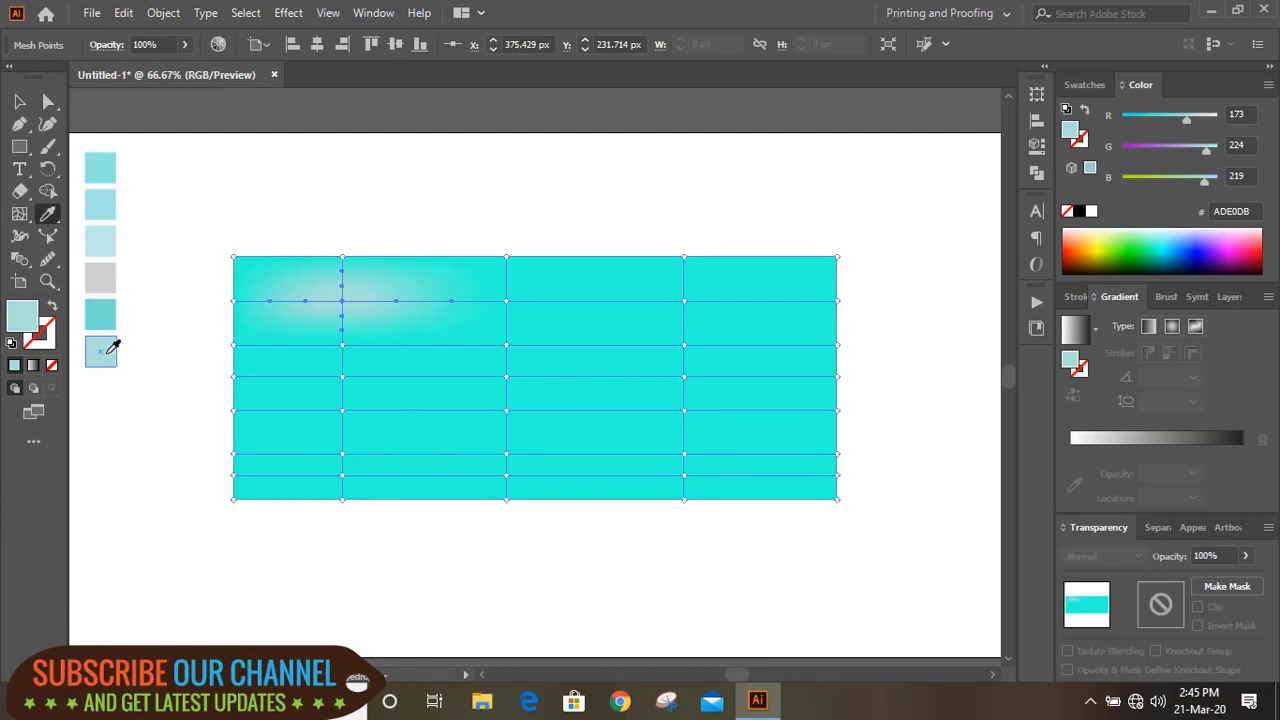
ctrl+click(341, 345)
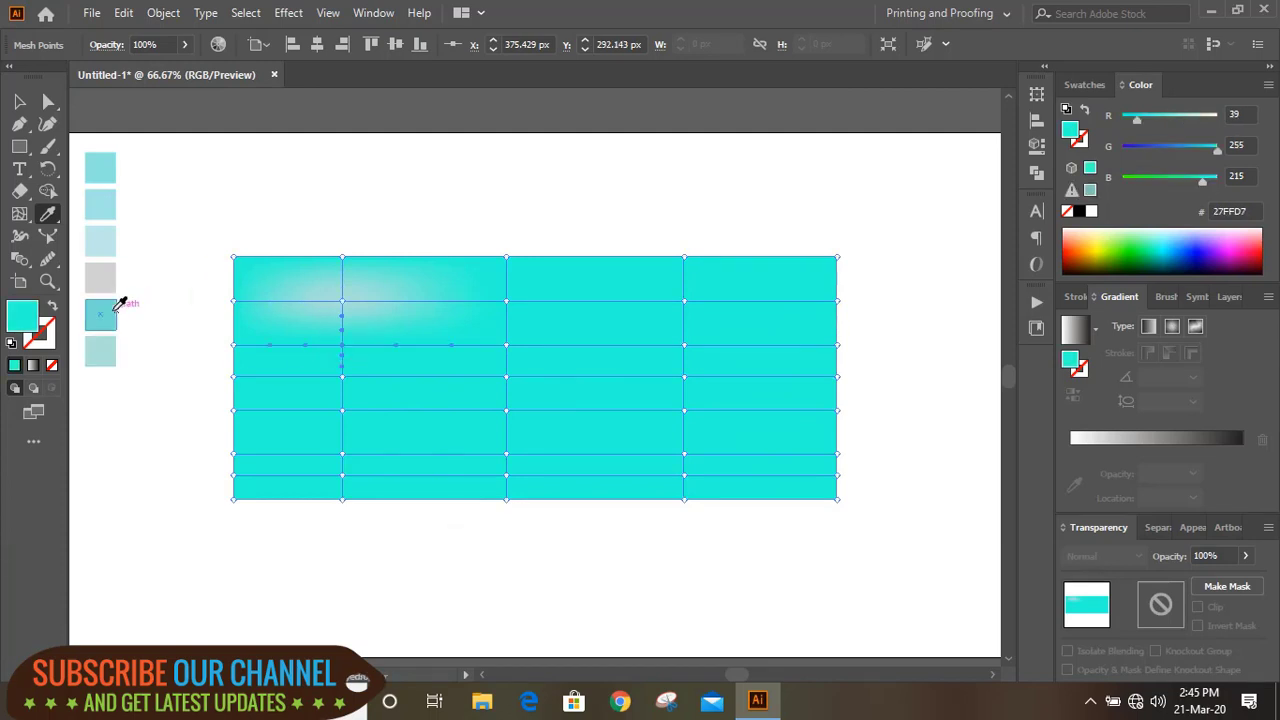
click(115, 309)
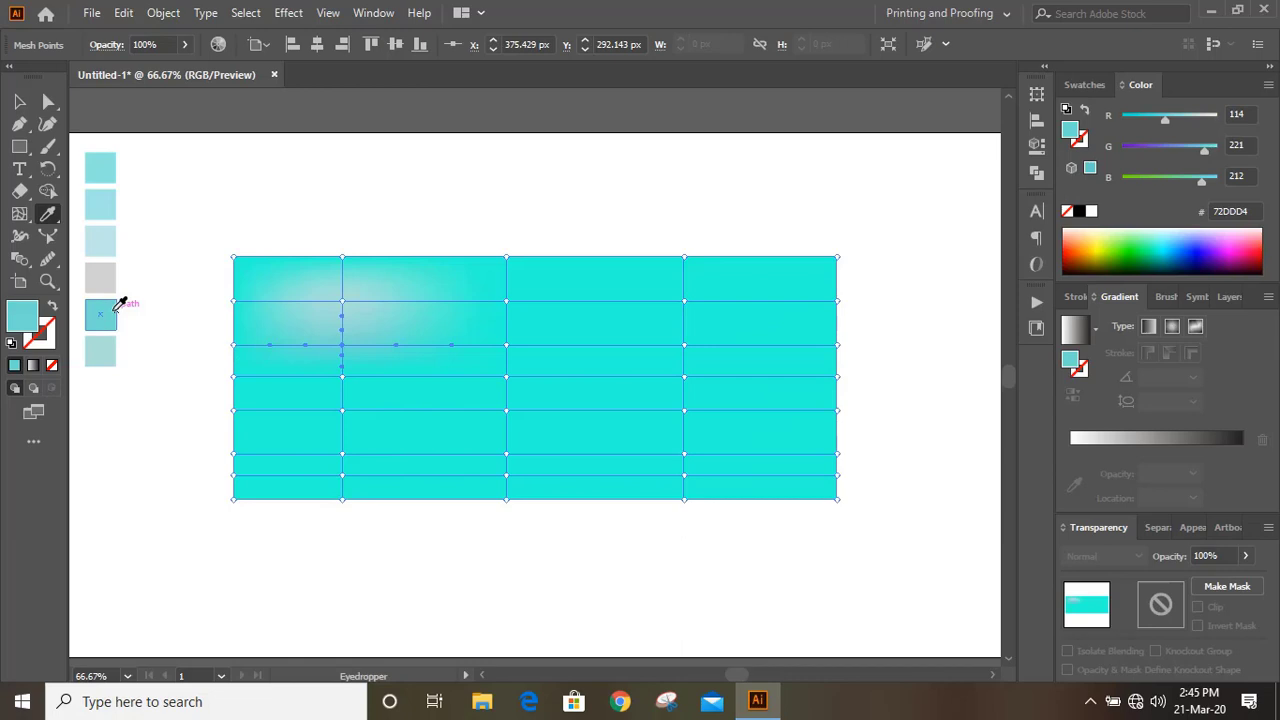
Colour the top-edge point and other mesh points with swatch tints, then deselect to preview.
key(ctrl)
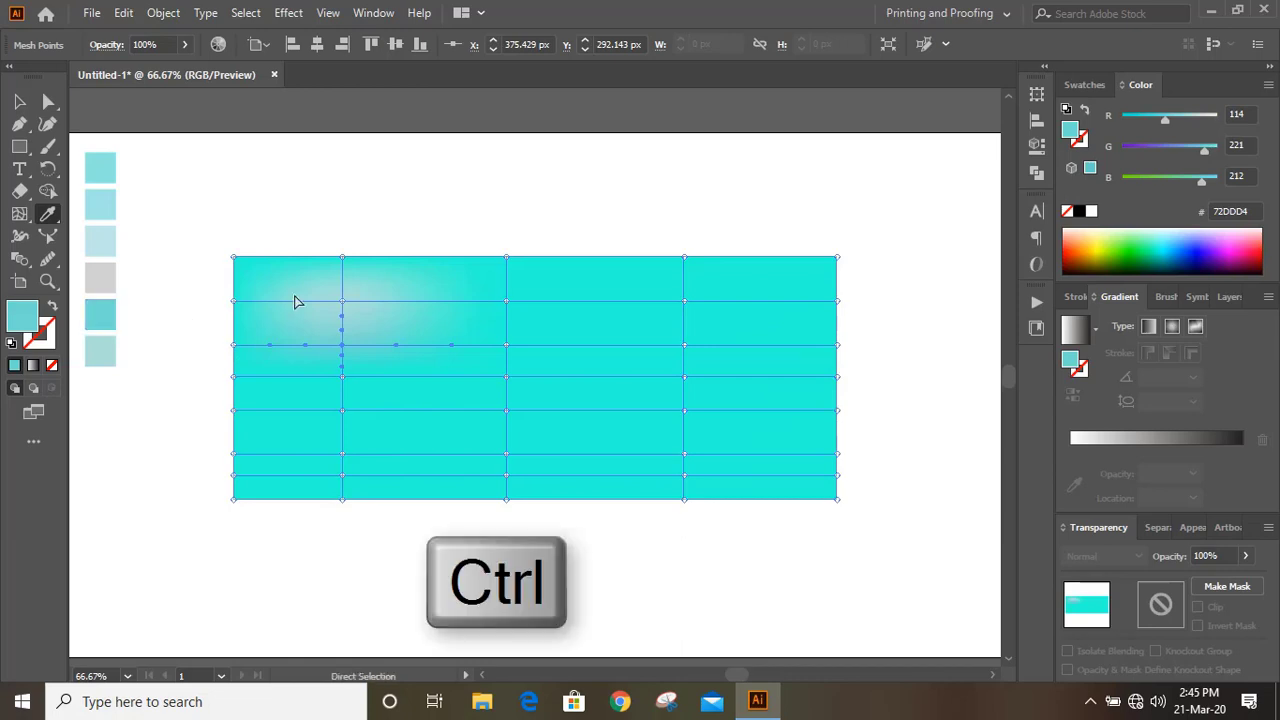
ctrl+click(342, 258)
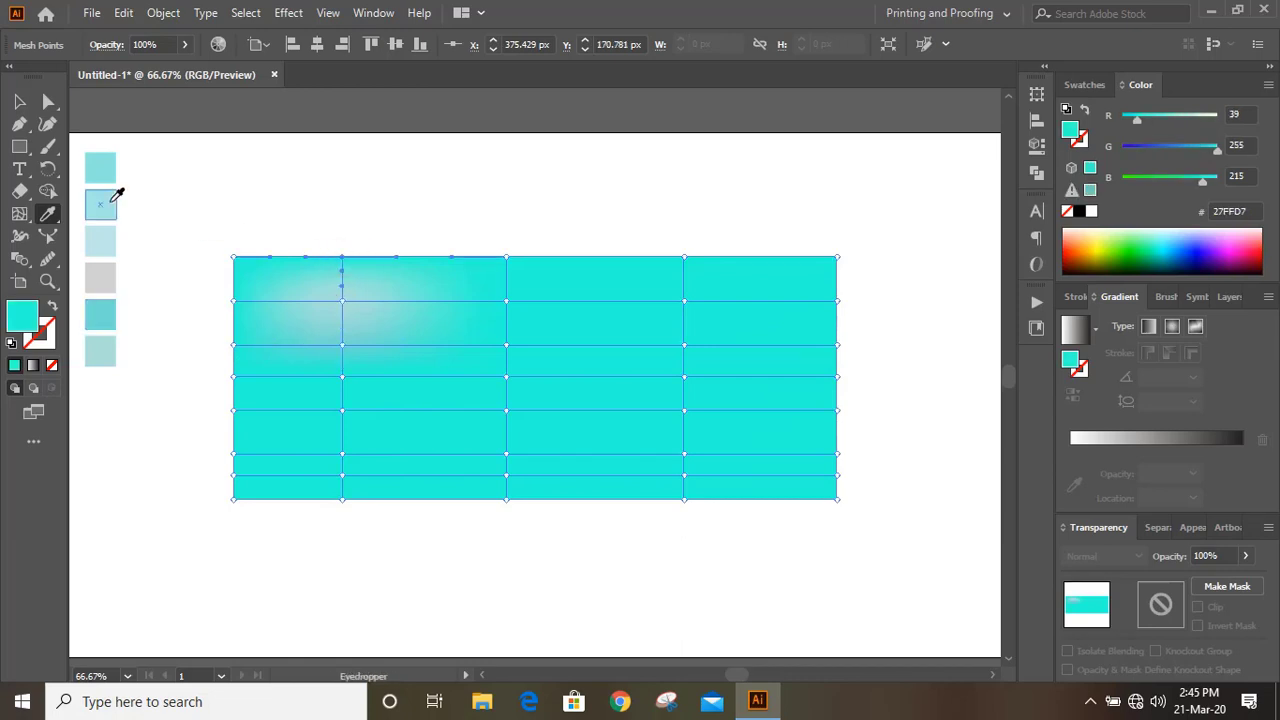
click(109, 169)
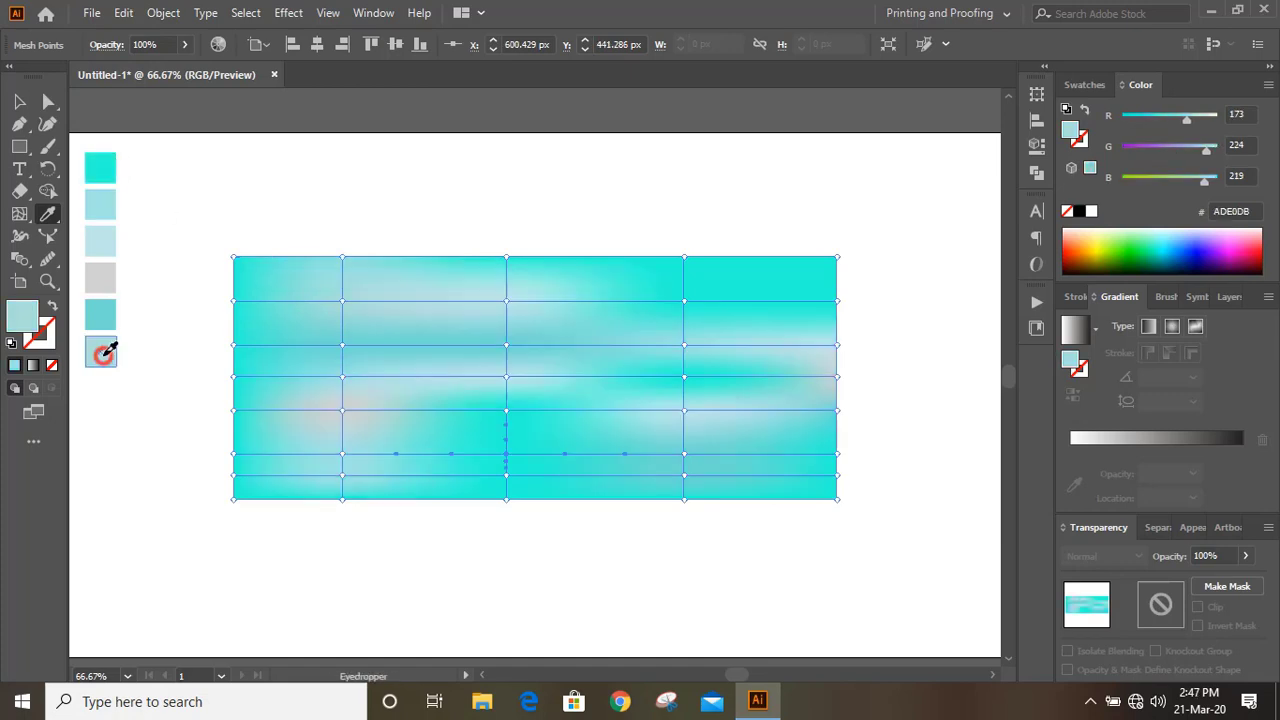
click(104, 351)
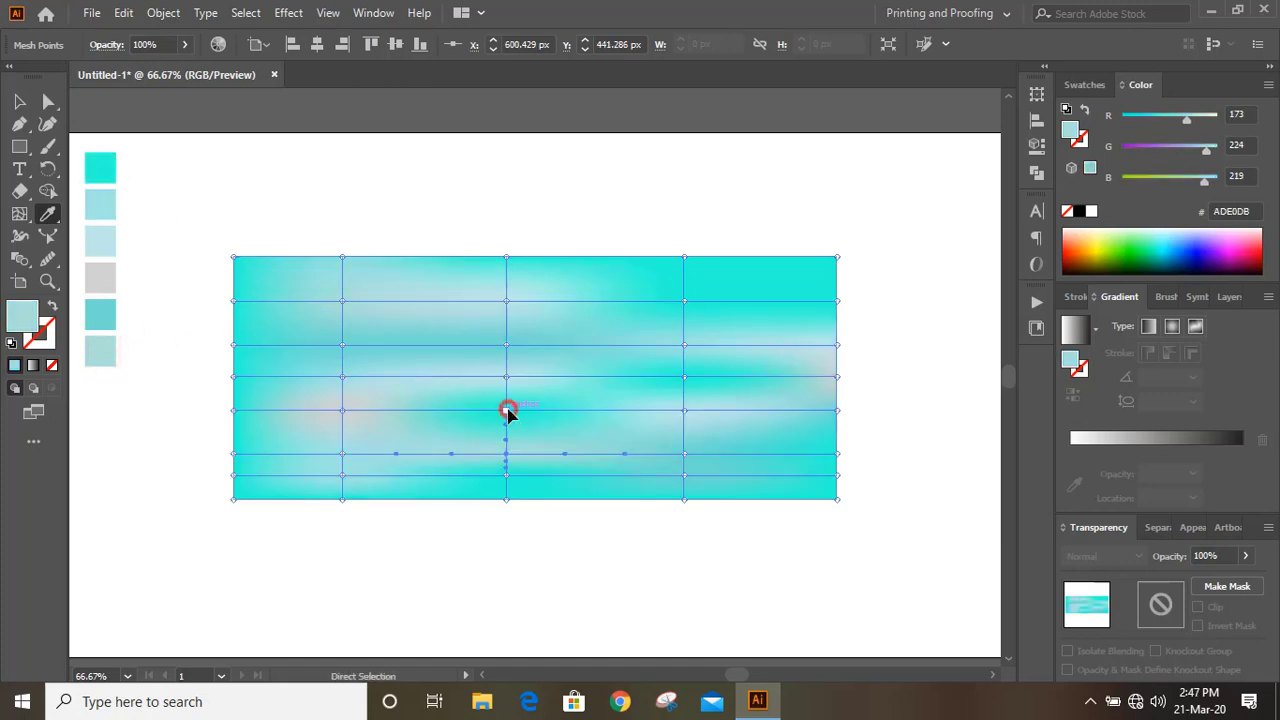
click(110, 310)
key(v)
click(496, 206)
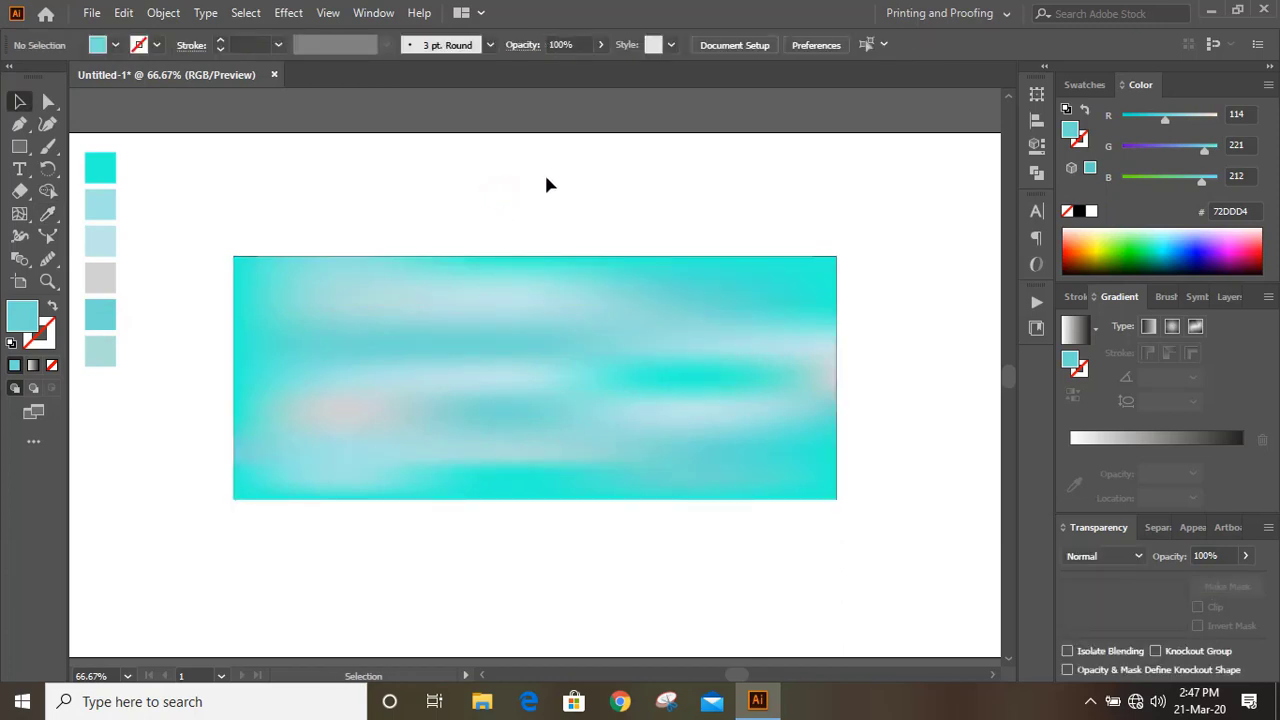
Set the textured mesh panel's opacity to about 60%.
click(537, 393)
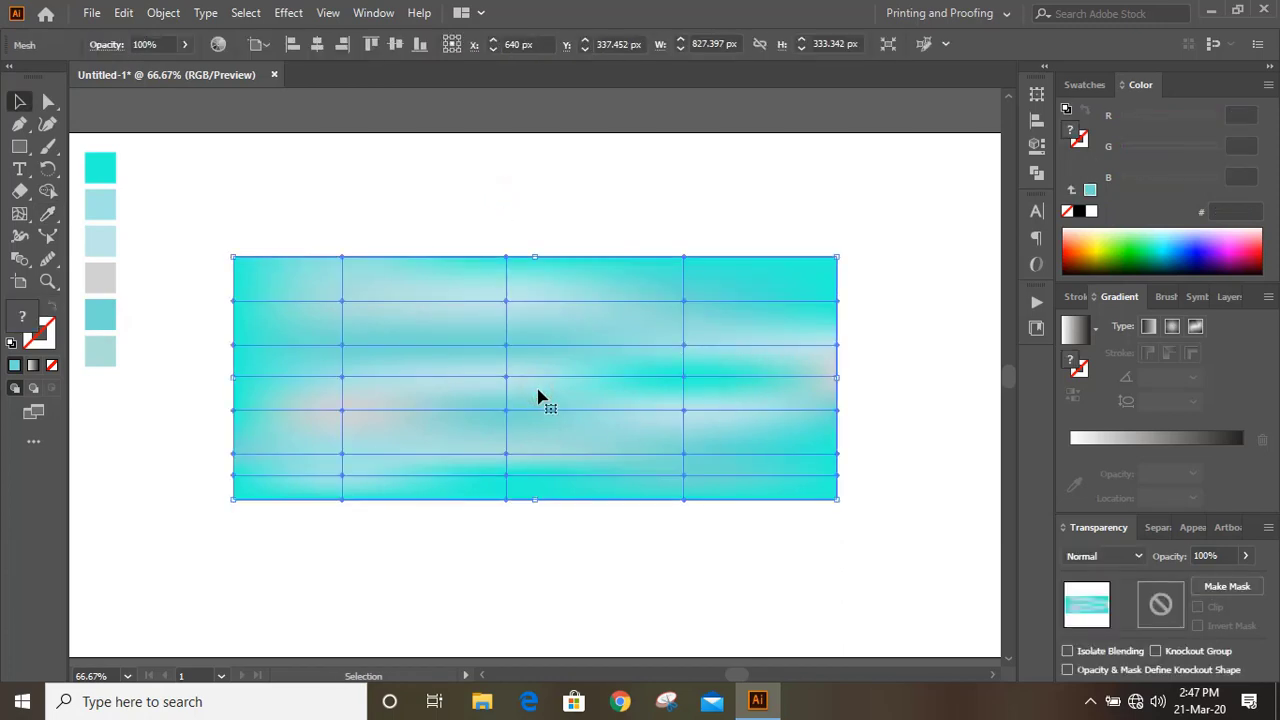
click(1246, 556)
click(1198, 580)
drag(1198, 580, 1214, 580)
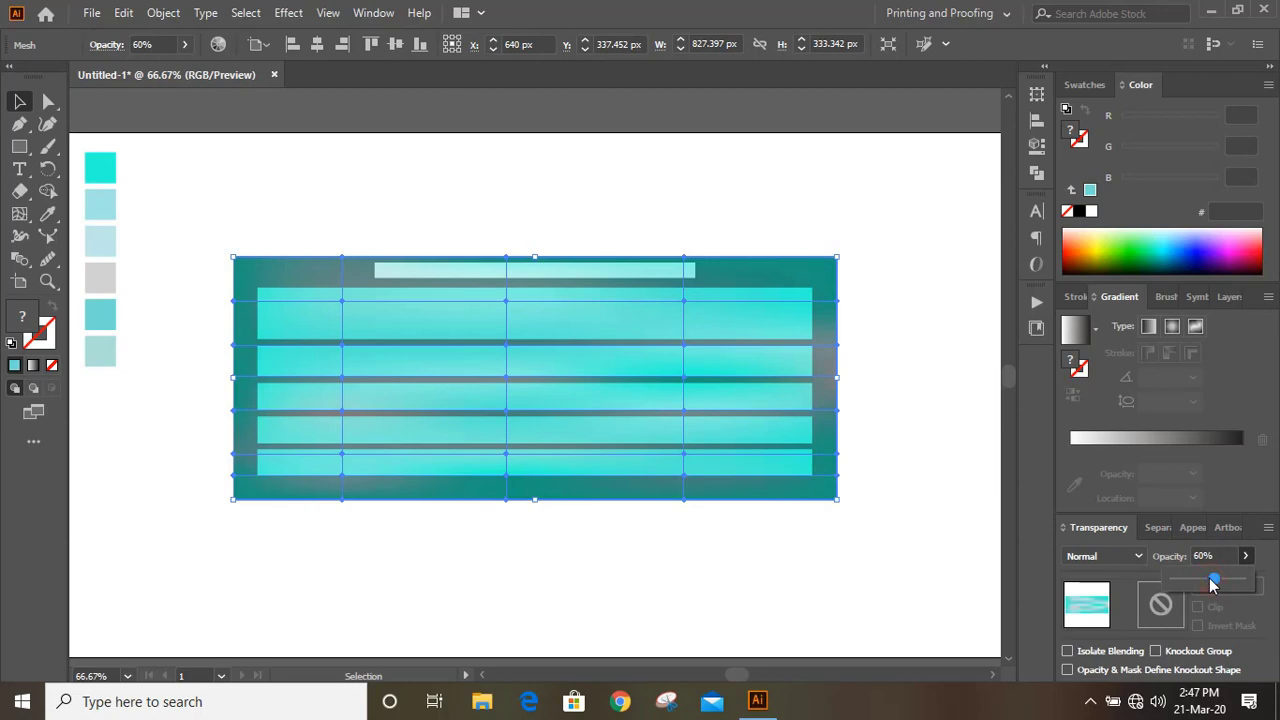
Lock the mesh panel with Object > Lock > Selection.
click(163, 12)
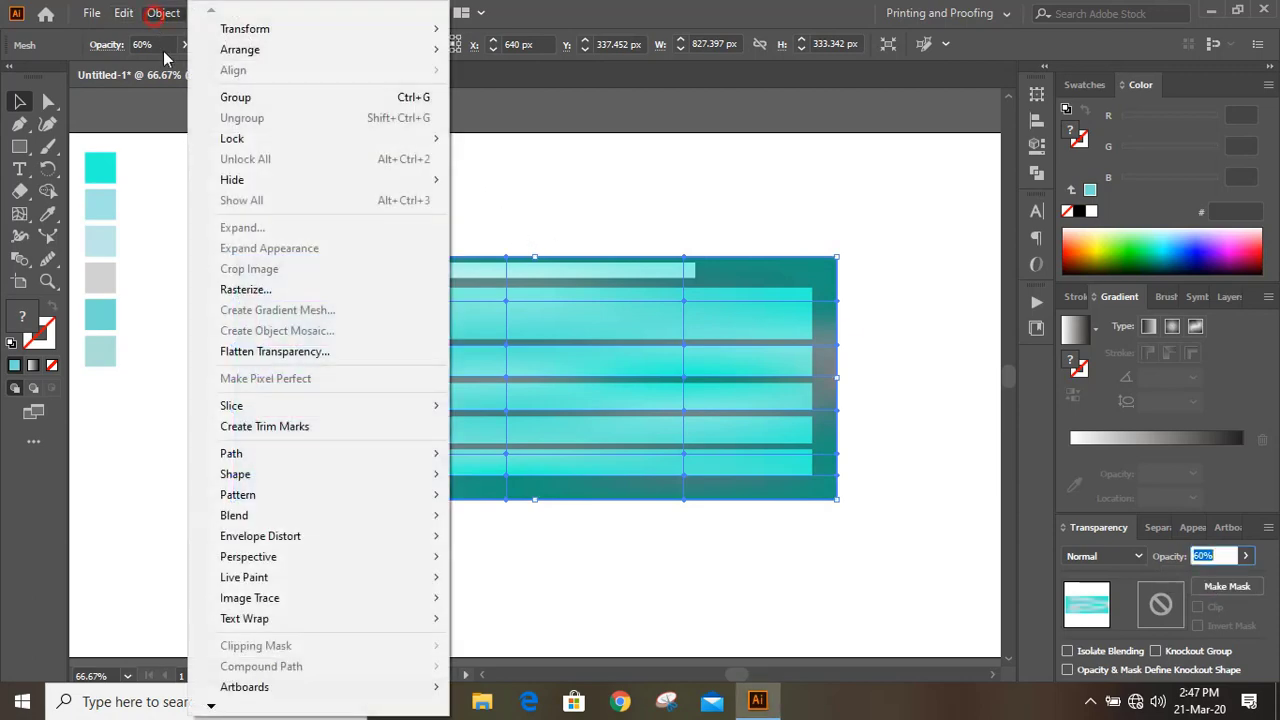
mouse_move(300, 138)
click(512, 140)
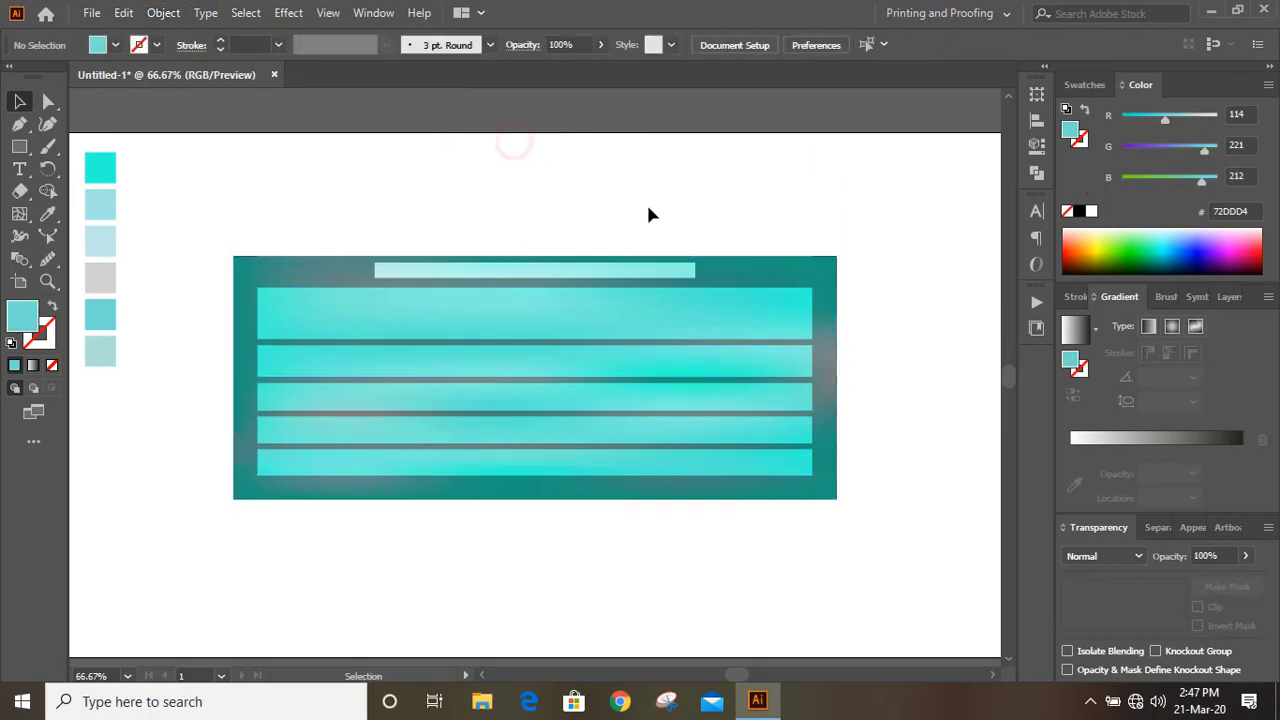
Bring the black border rectangles and white bar above the locked mesh, then select the thin left strip.
drag(212, 213, 858, 512)
right_click(556, 305)
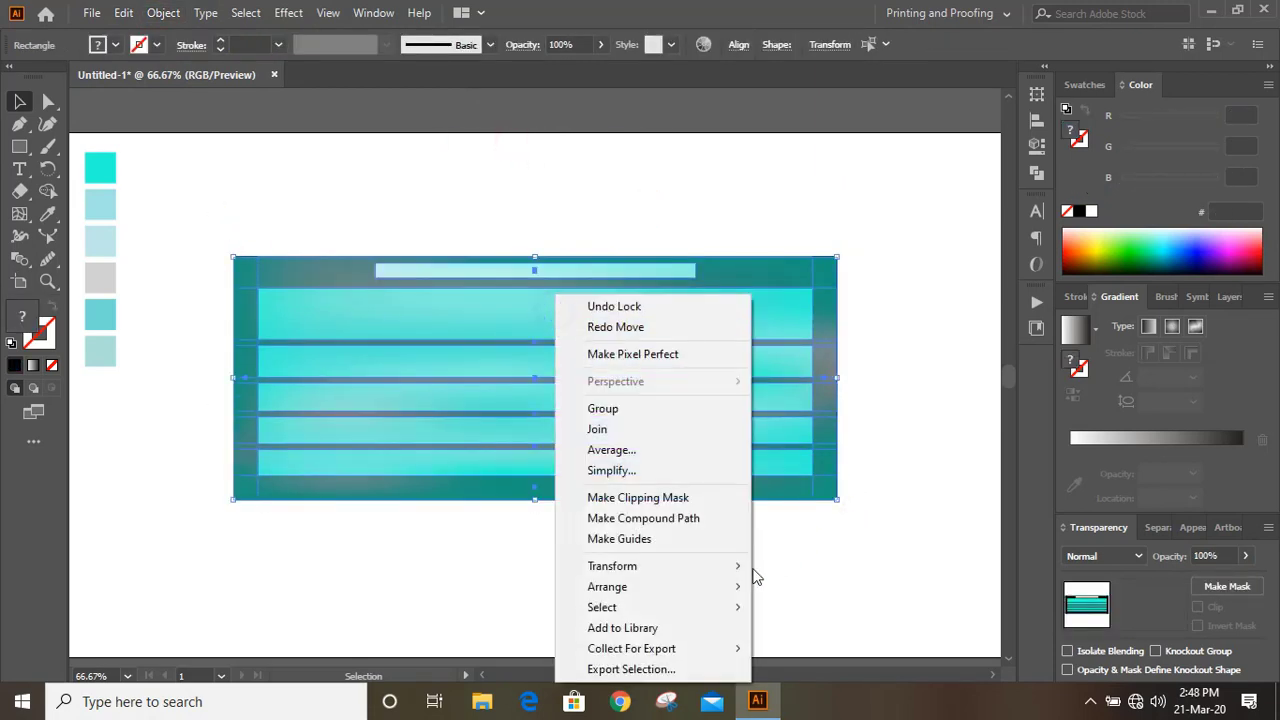
mouse_move(693, 593)
click(795, 587)
click(360, 178)
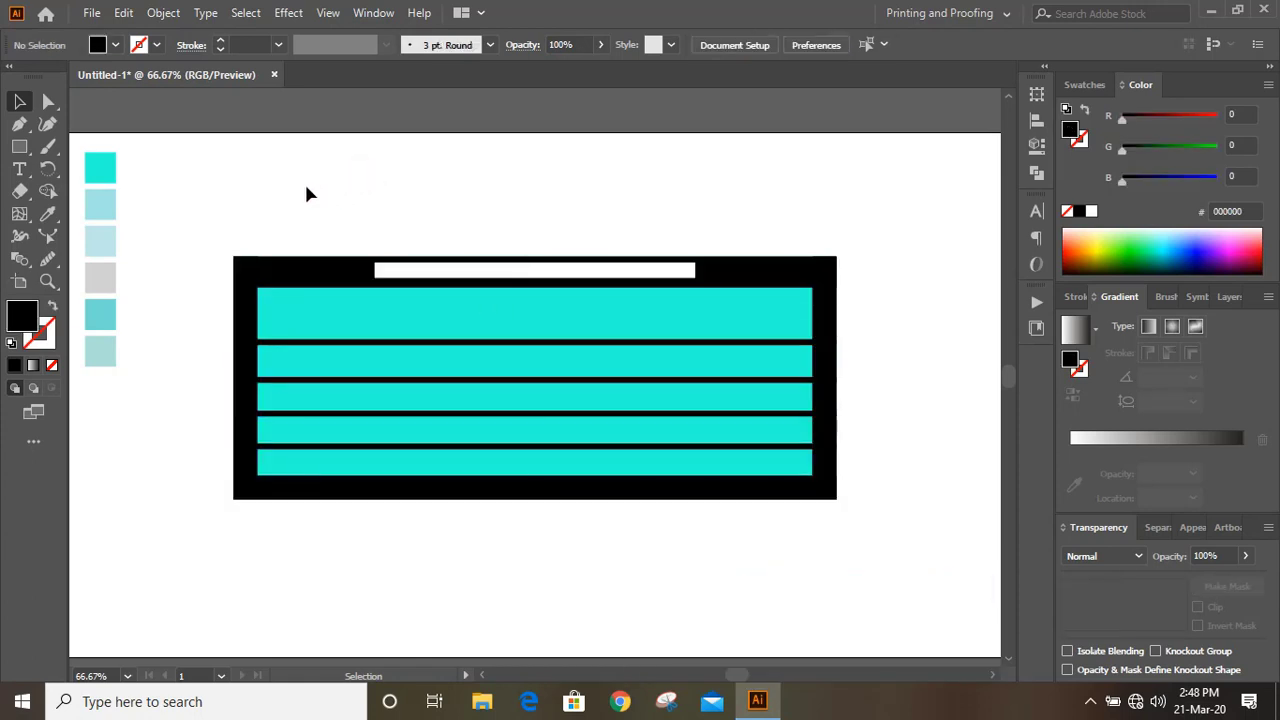
click(240, 320)
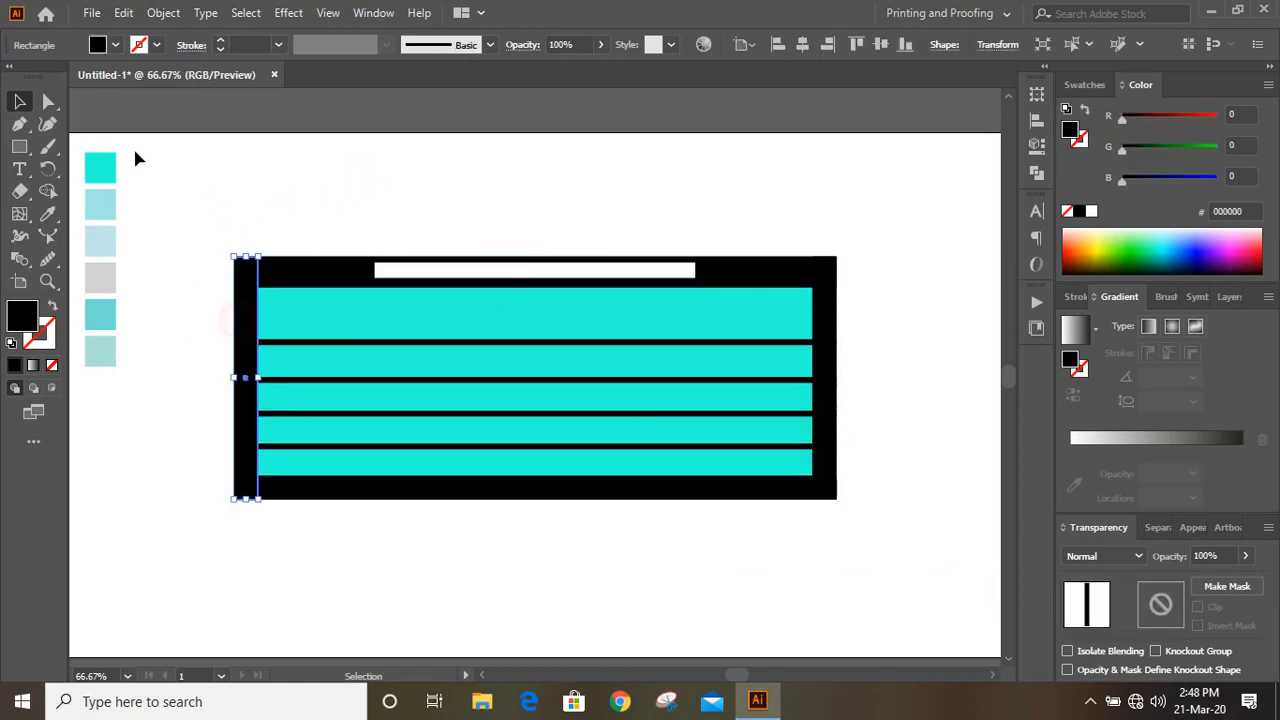
Fill the thin left strip with pale blue sampled from the swatches.
click(47, 213)
click(100, 240)
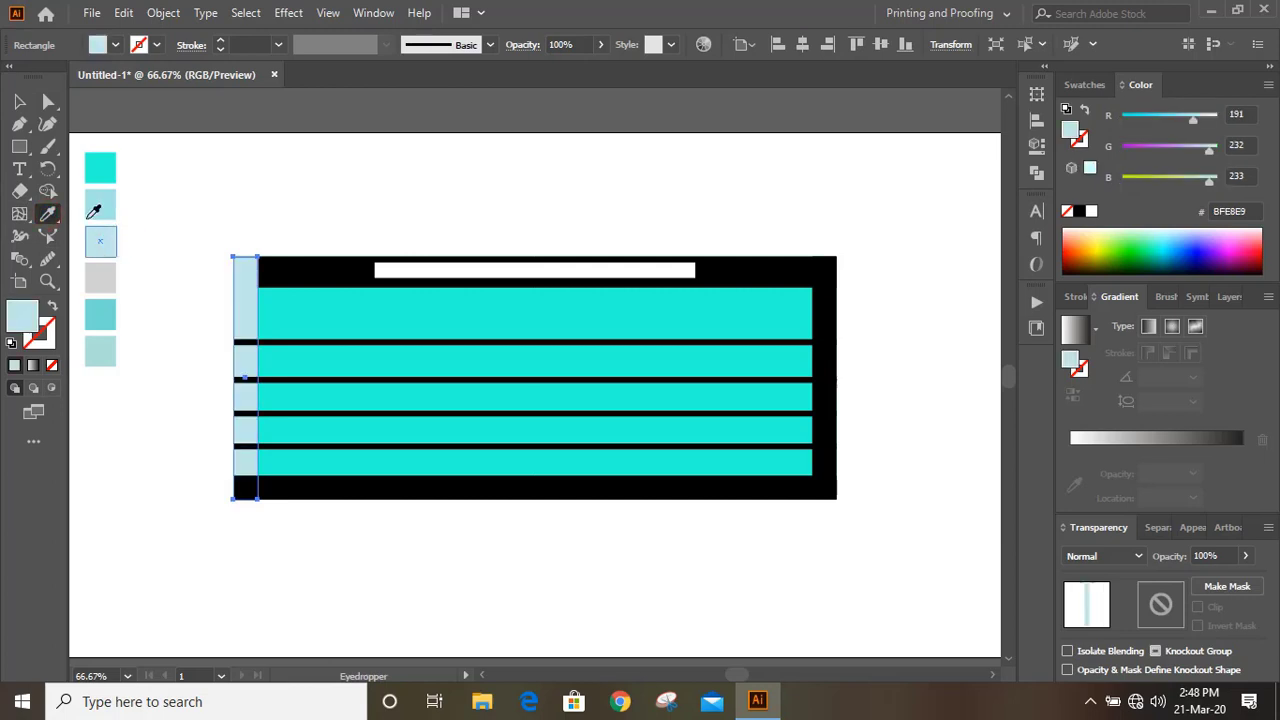
click(100, 168)
click(19, 101)
Fill the top and right black bars with light teal using the Eyedropper.
click(291, 206)
click(306, 277)
click(47, 213)
click(100, 315)
click(19, 101)
click(246, 186)
click(824, 320)
click(47, 213)
click(100, 350)
click(19, 101)
click(220, 162)
Recolour the left strip light blue.
key(i)
click(100, 315)
key(v)
click(186, 183)
Fill the bottom bar with light blue, then marquee-select all the mask's shapes.
click(301, 490)
key(i)
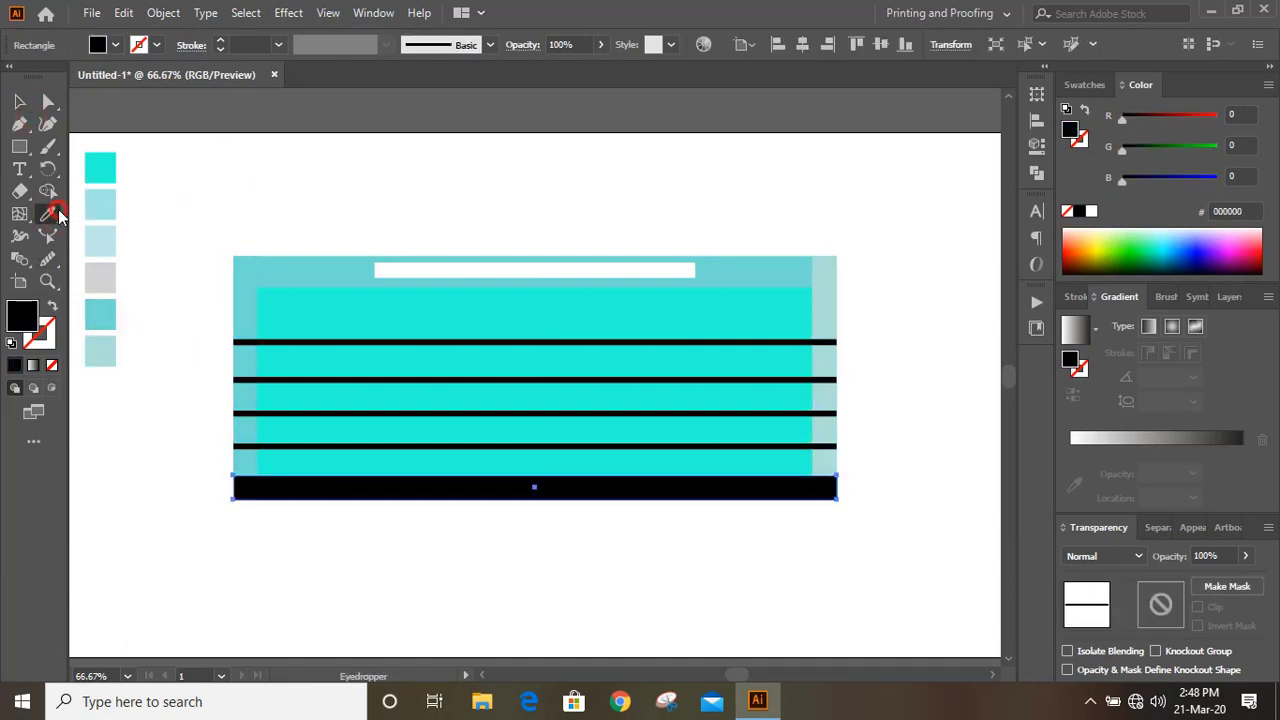
click(100, 350)
key(v)
click(214, 166)
click(335, 320)
click(361, 187)
drag(217, 226, 893, 546)
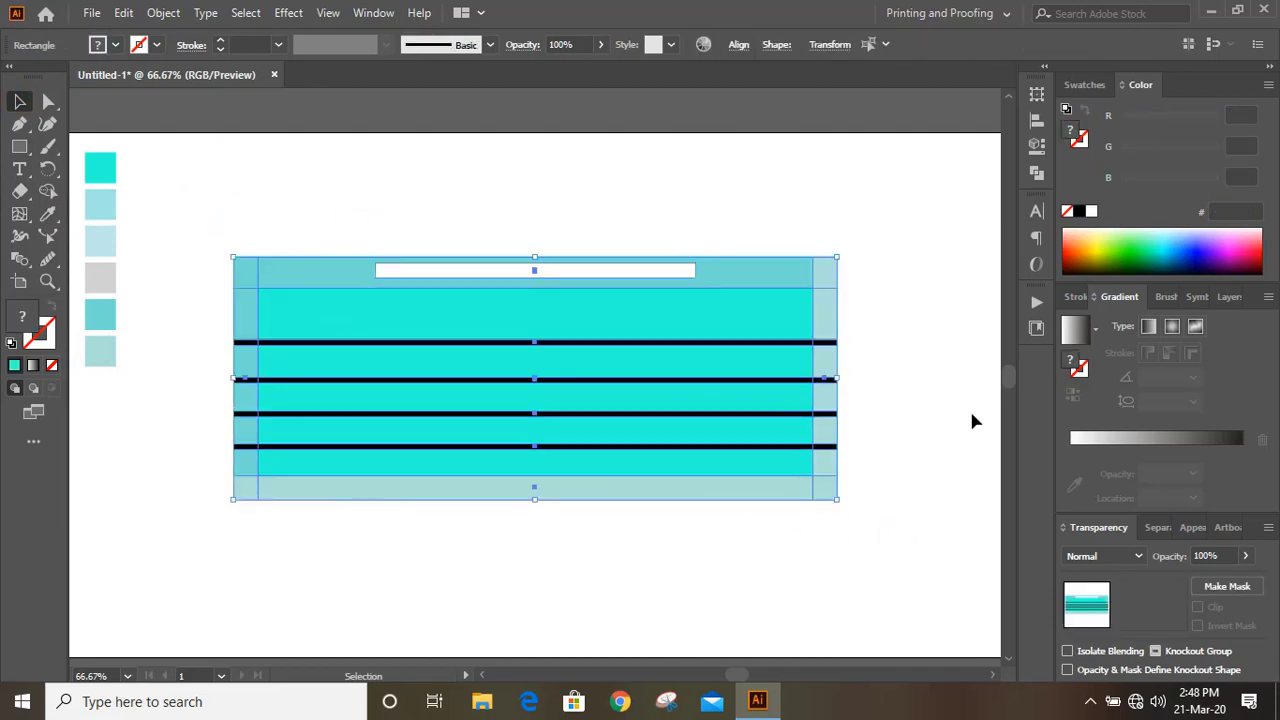
Divide the overlapping shapes with Pathfinder and ungroup the resulting pieces.
click(1037, 173)
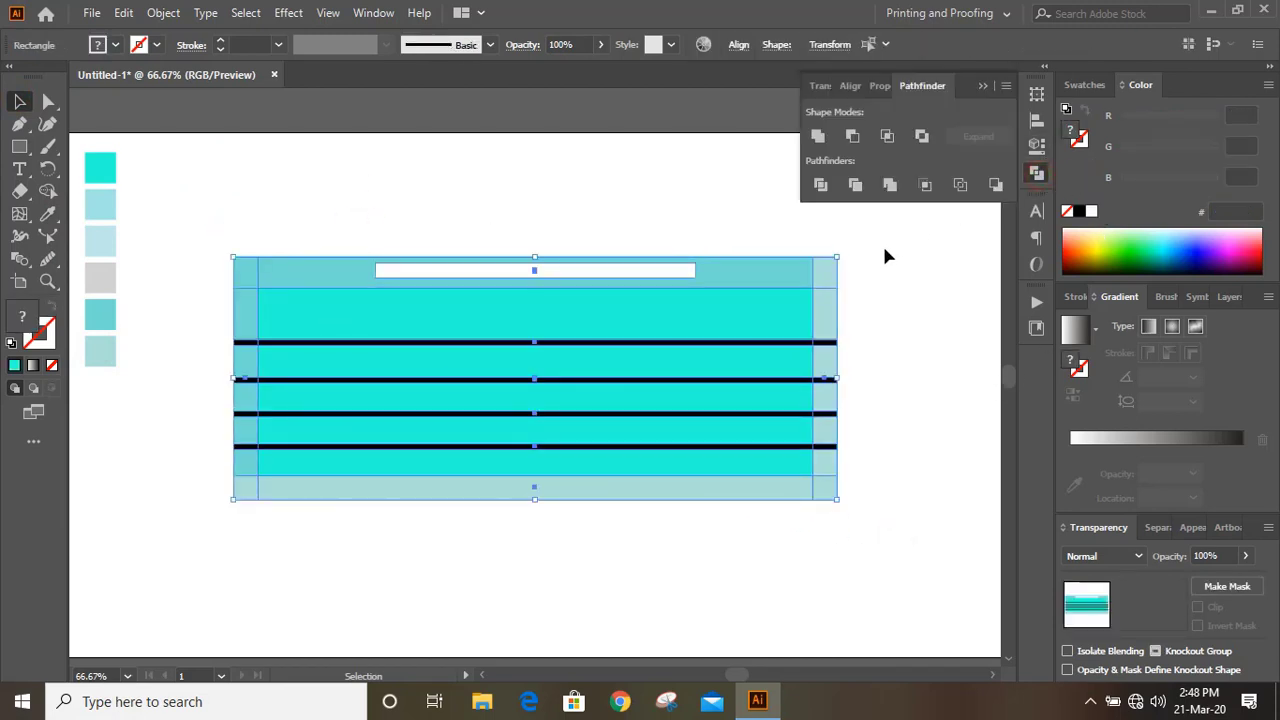
click(820, 186)
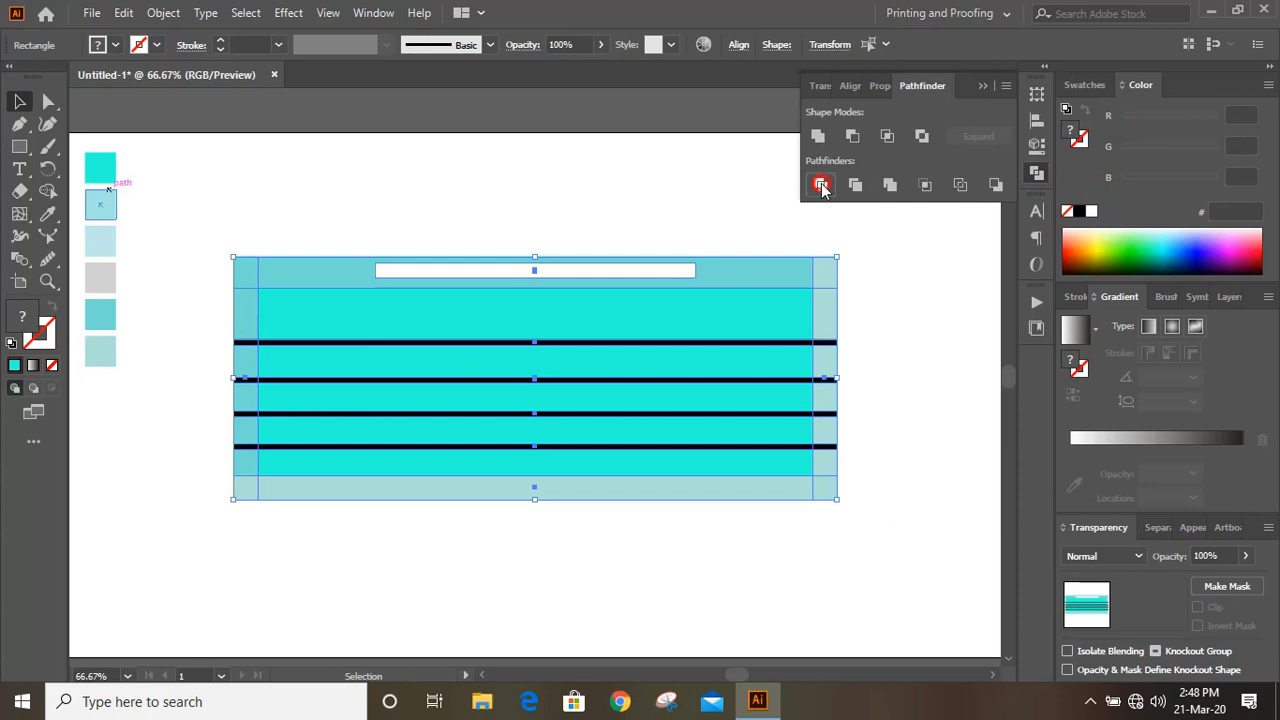
click(983, 88)
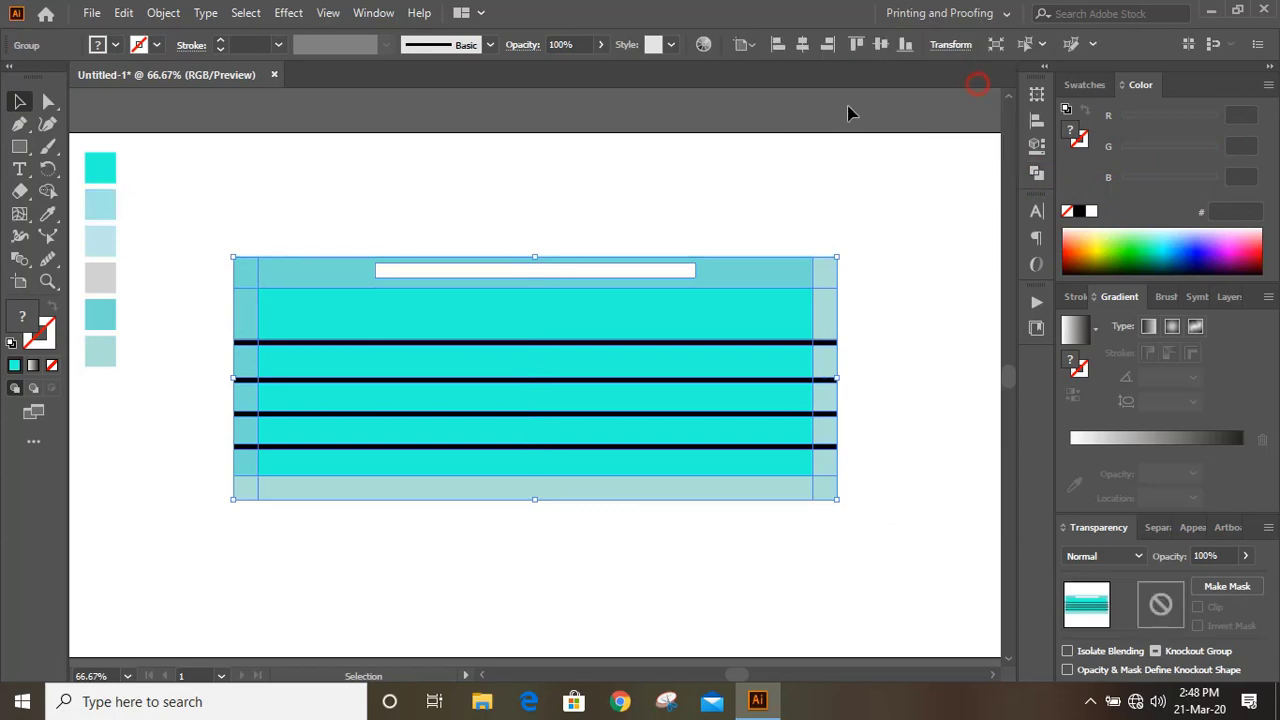
click(163, 13)
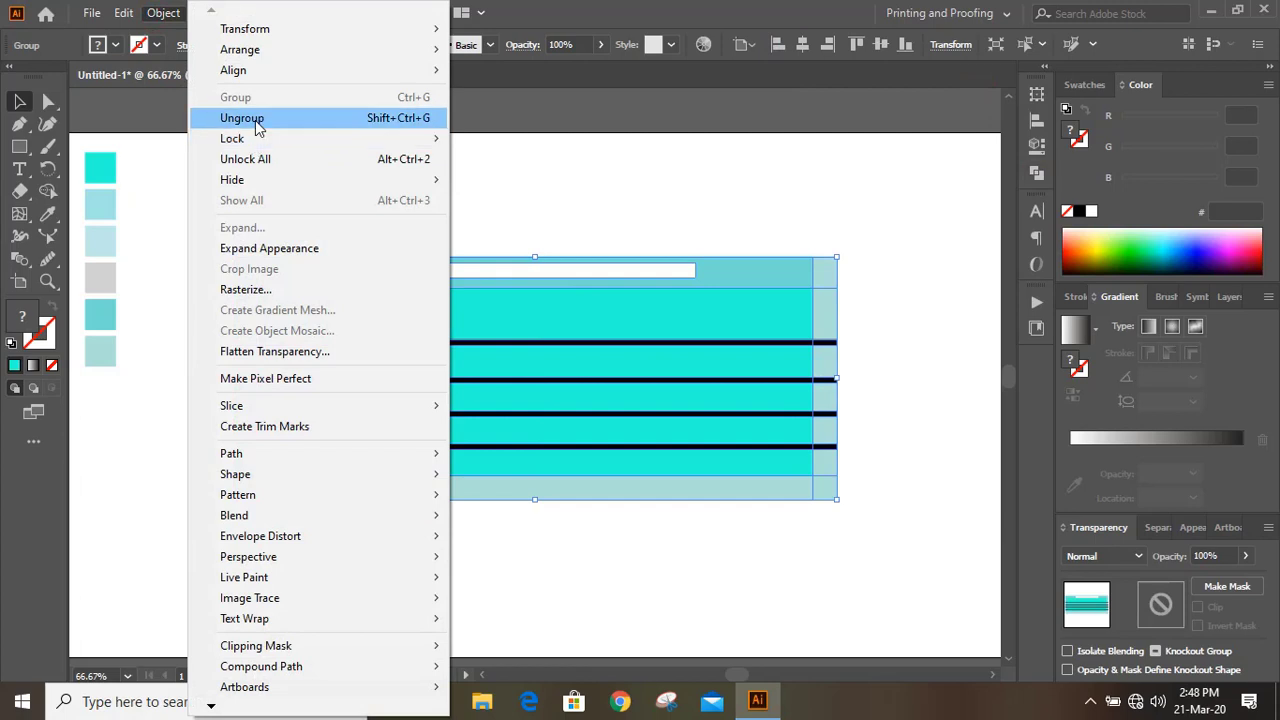
click(257, 115)
click(550, 230)
Colour the top inner rectangle light blue and the pleat below it teal.
click(443, 327)
click(47, 213)
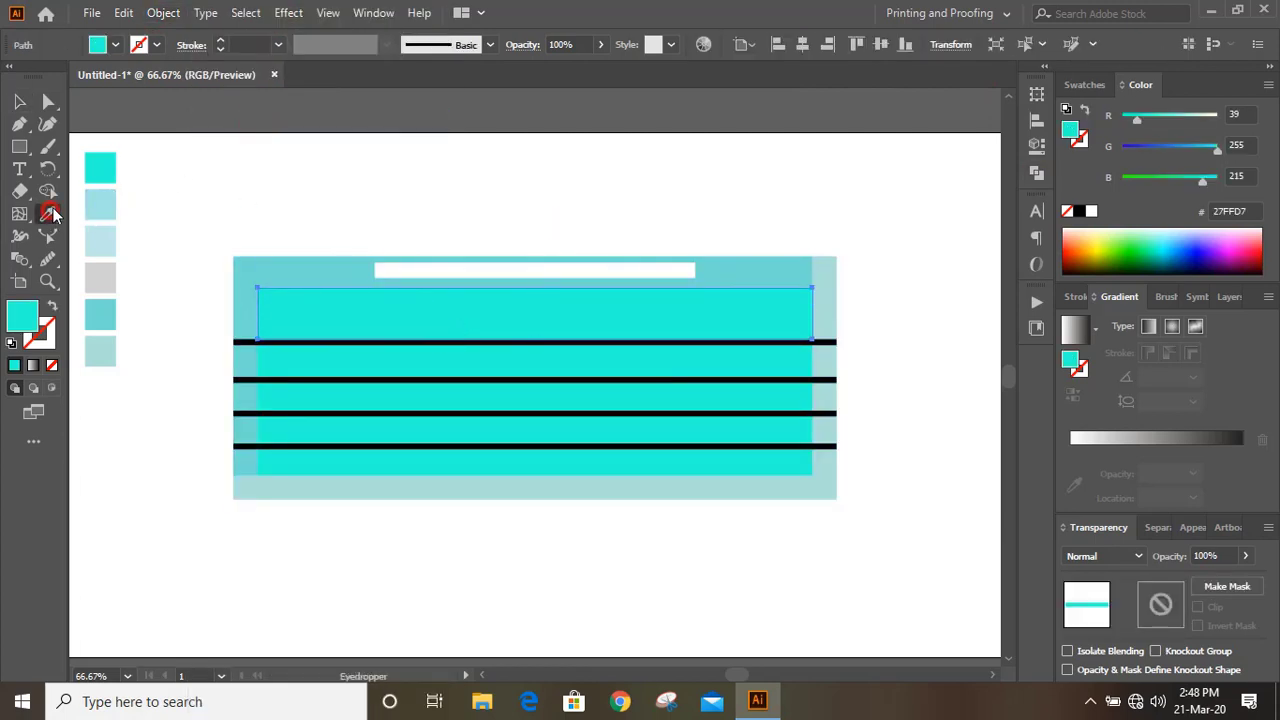
click(103, 206)
click(19, 101)
click(214, 137)
click(530, 360)
click(47, 213)
click(100, 315)
click(19, 101)
click(128, 146)
Colour the next pleat light blue and the lower pleat teal.
click(299, 400)
key(i)
click(300, 303)
click(19, 101)
click(180, 230)
click(391, 440)
click(47, 213)
click(100, 315)
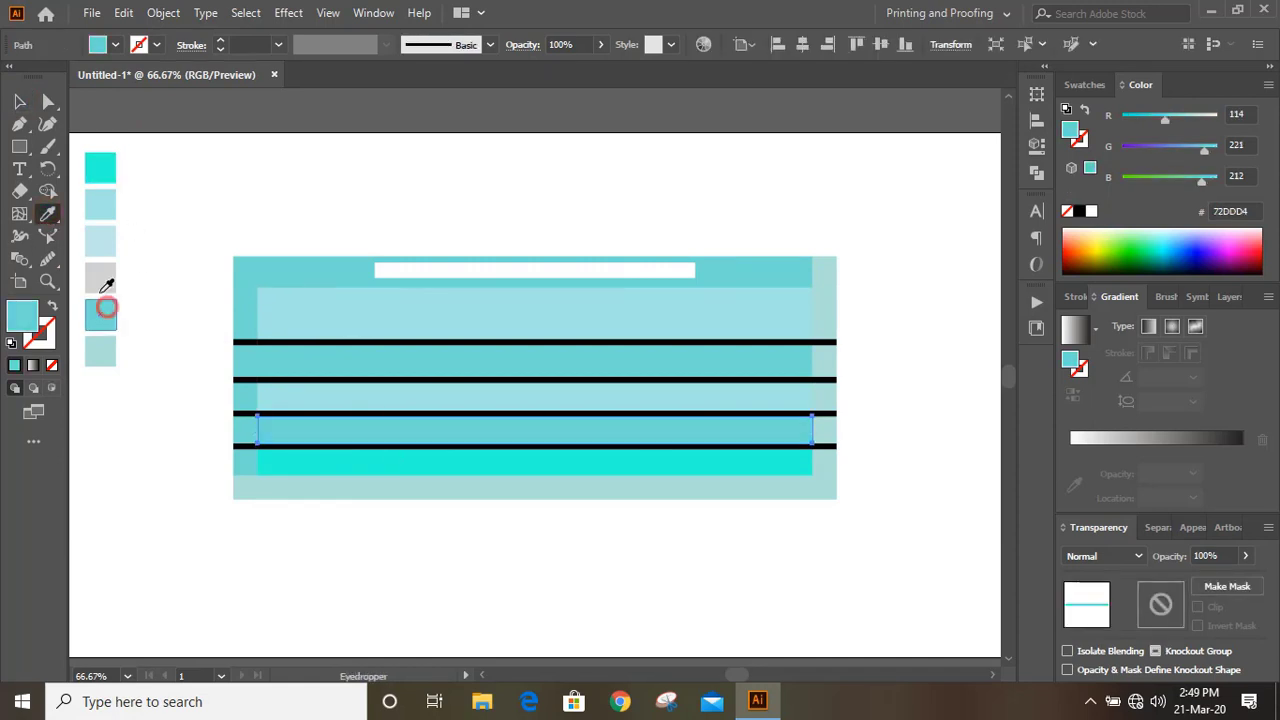
click(19, 101)
click(188, 398)
Give the bottom cyan bar the light-blue colour.
click(300, 462)
key(i)
click(300, 430)
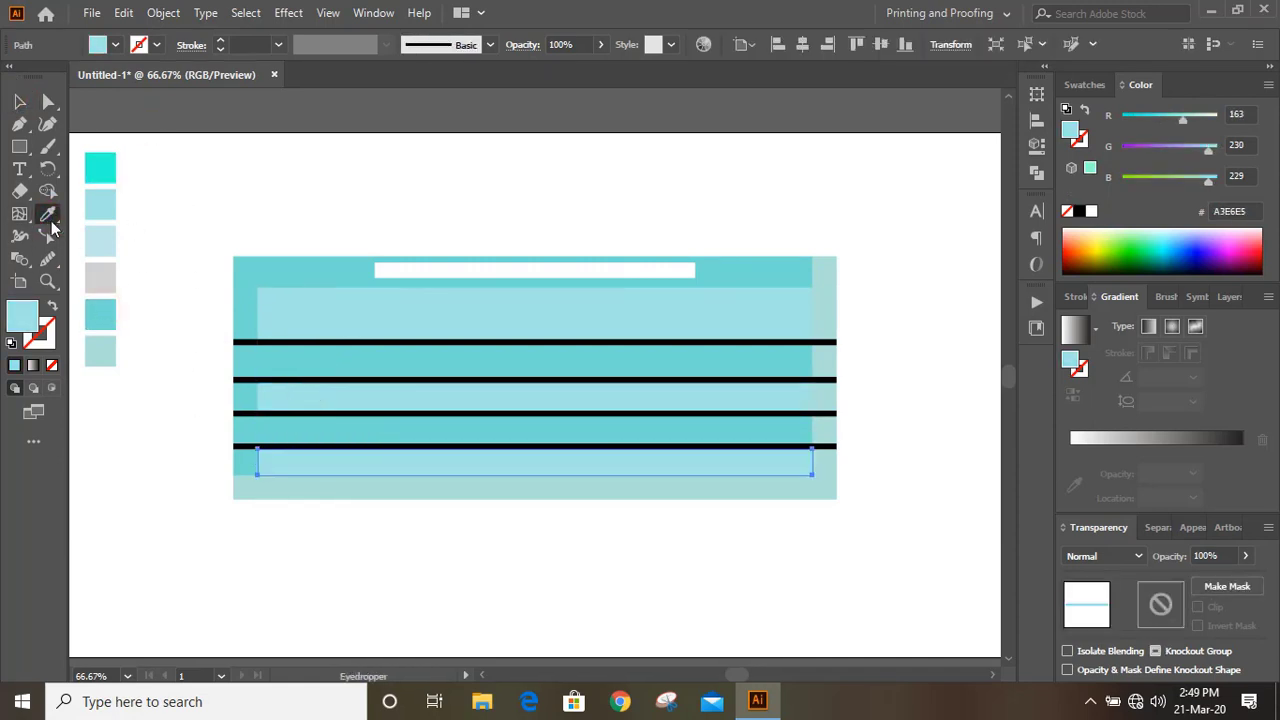
click(19, 101)
Bring the right-hand light strip to the front, then select the whole mask panel.
click(831, 474)
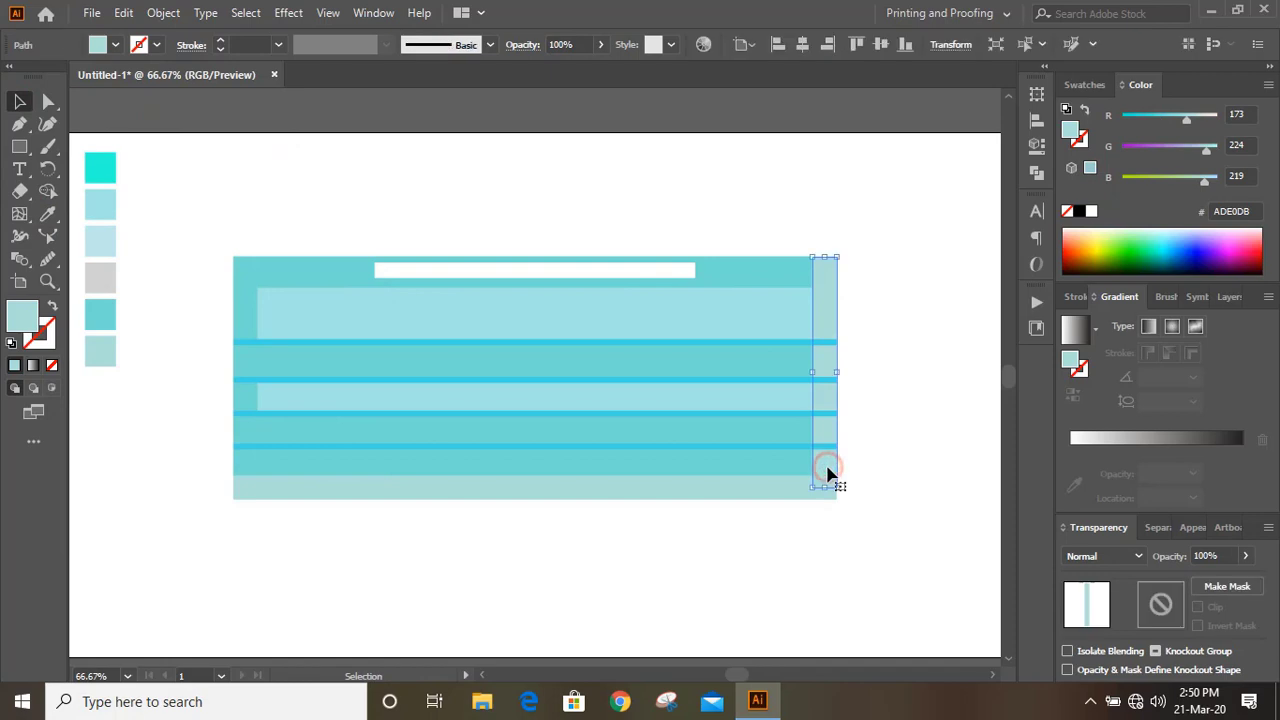
right_click(831, 474)
mouse_move(912, 387)
click(1040, 370)
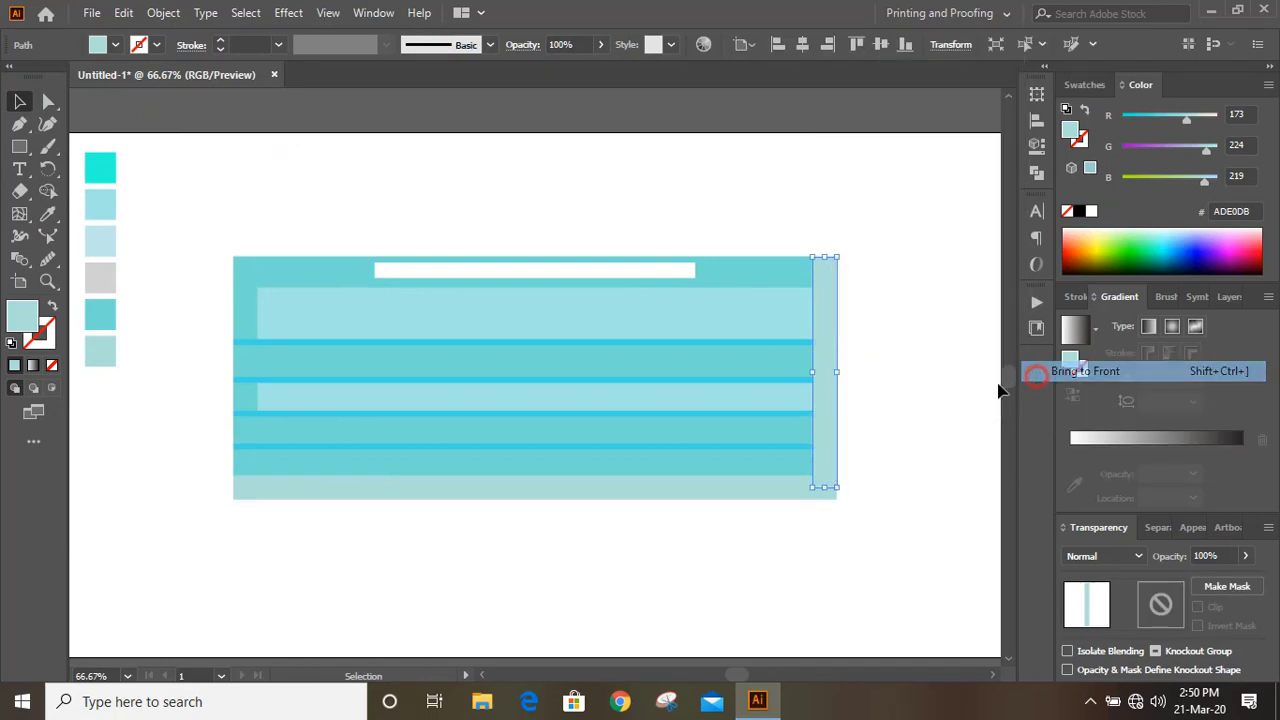
click(668, 218)
drag(218, 212, 873, 561)
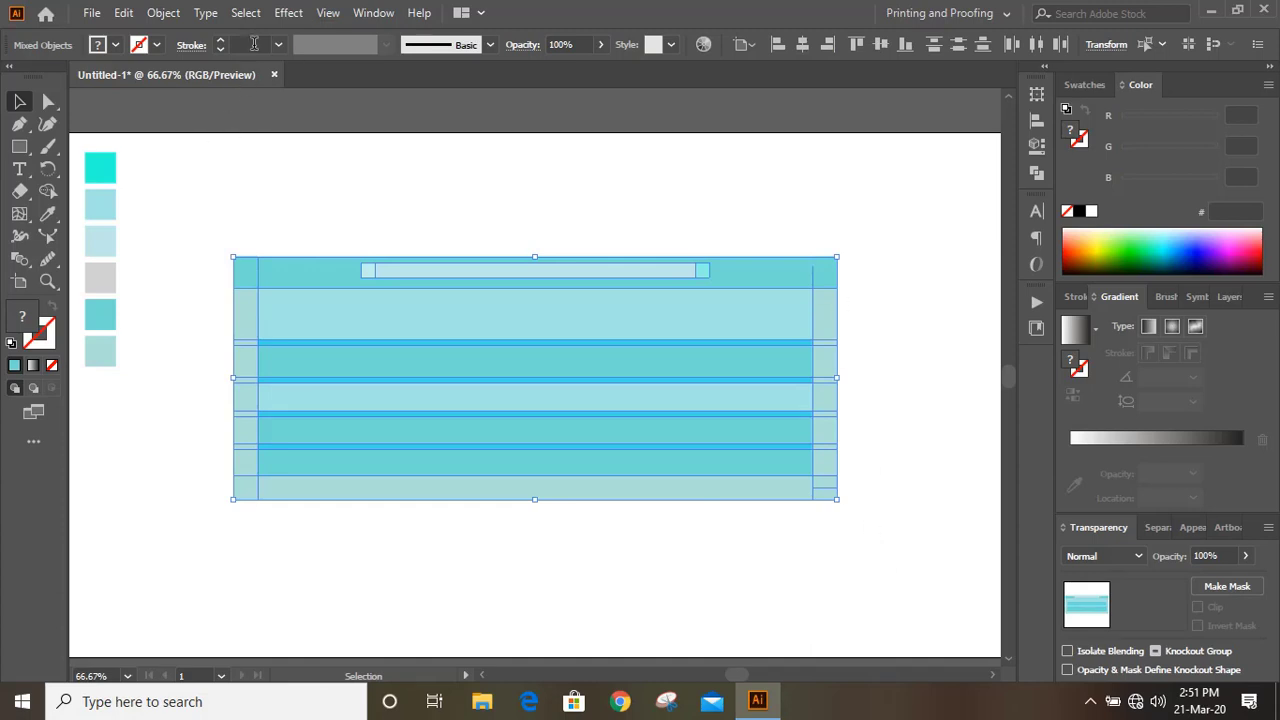
click(288, 13)
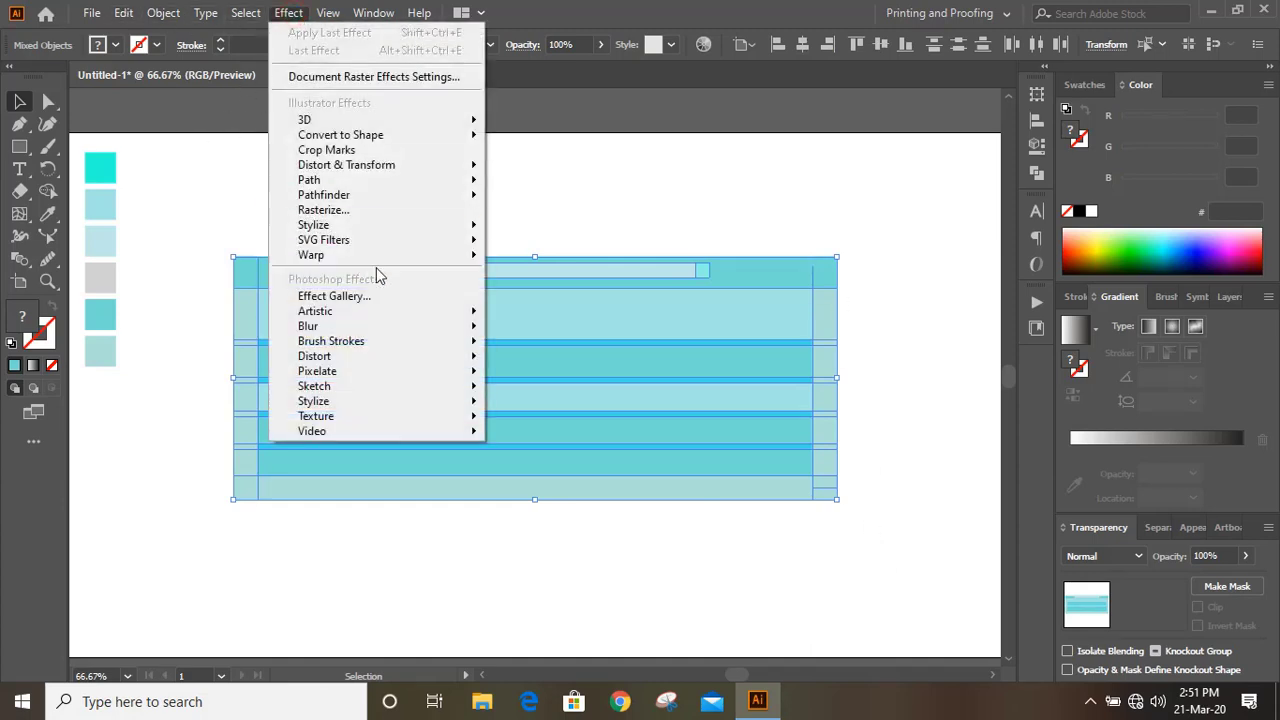
Apply Effect > Texture > Grain to the selected mask with intensity 25 and contrast 50.
mouse_move(406, 418)
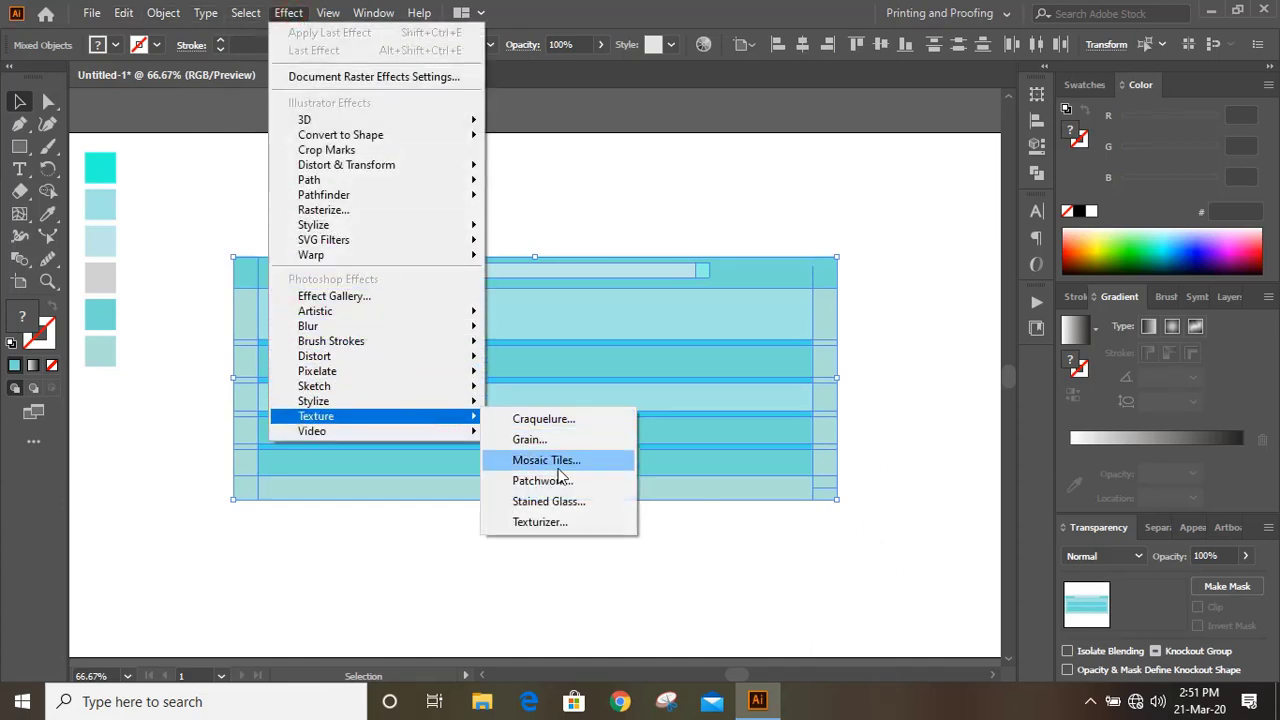
click(530, 440)
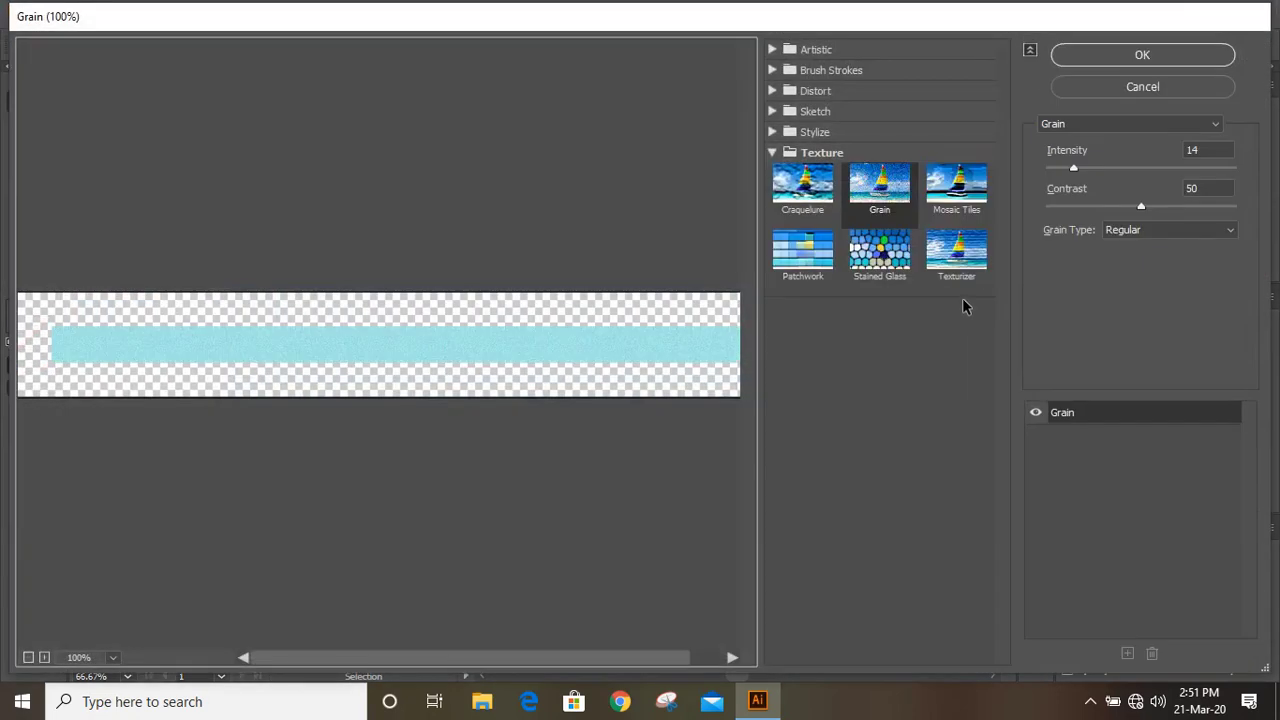
drag(1075, 172, 1100, 172)
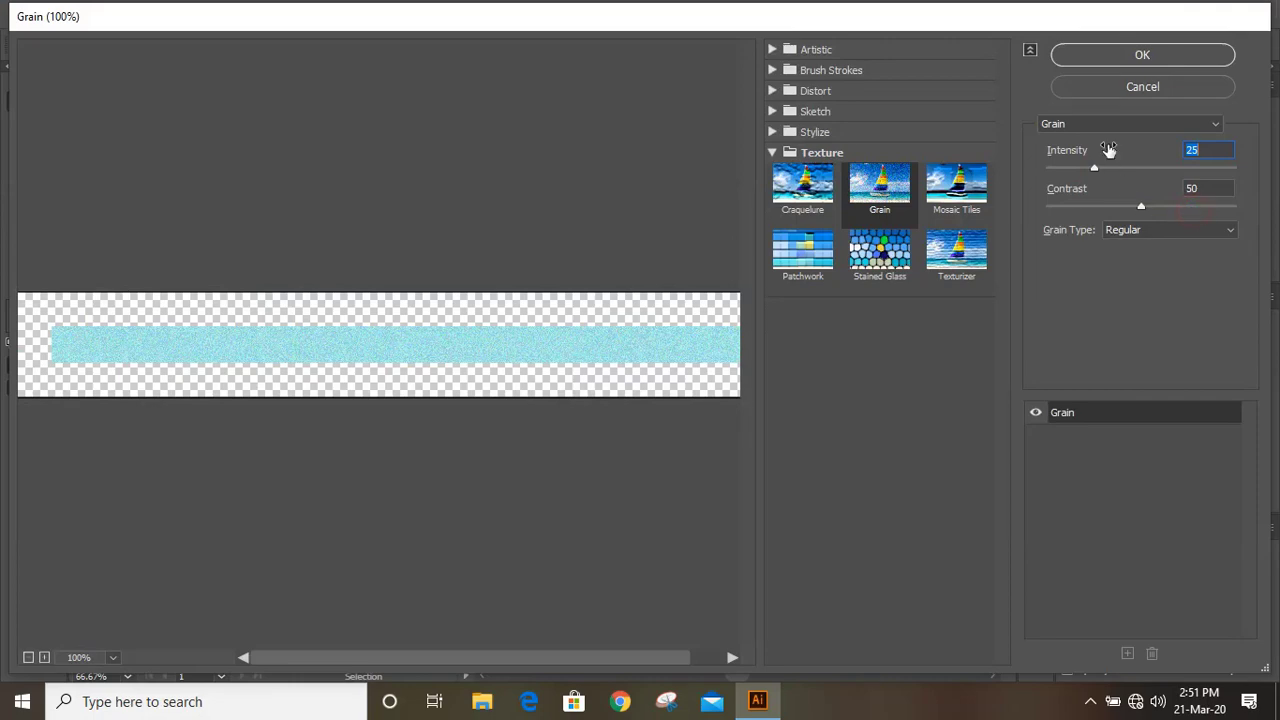
click(1145, 58)
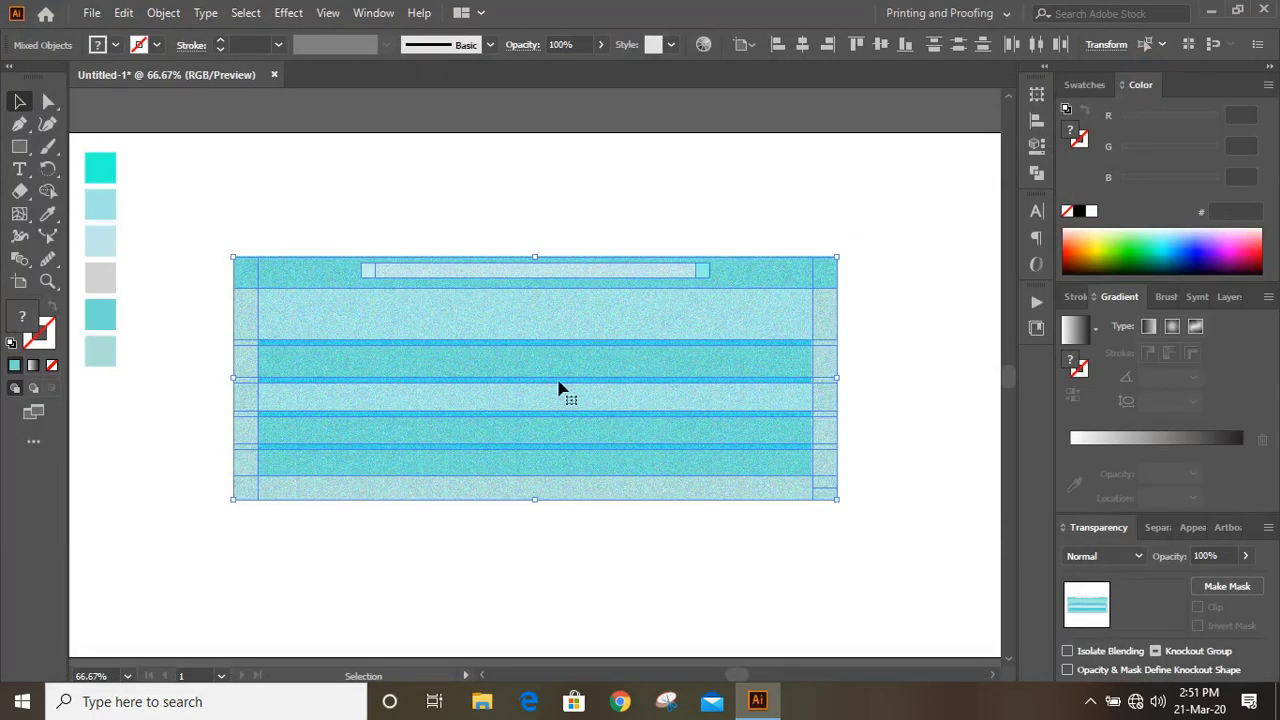
Select the entire mask panel and set its Transparency opacity to 53%.
click(446, 178)
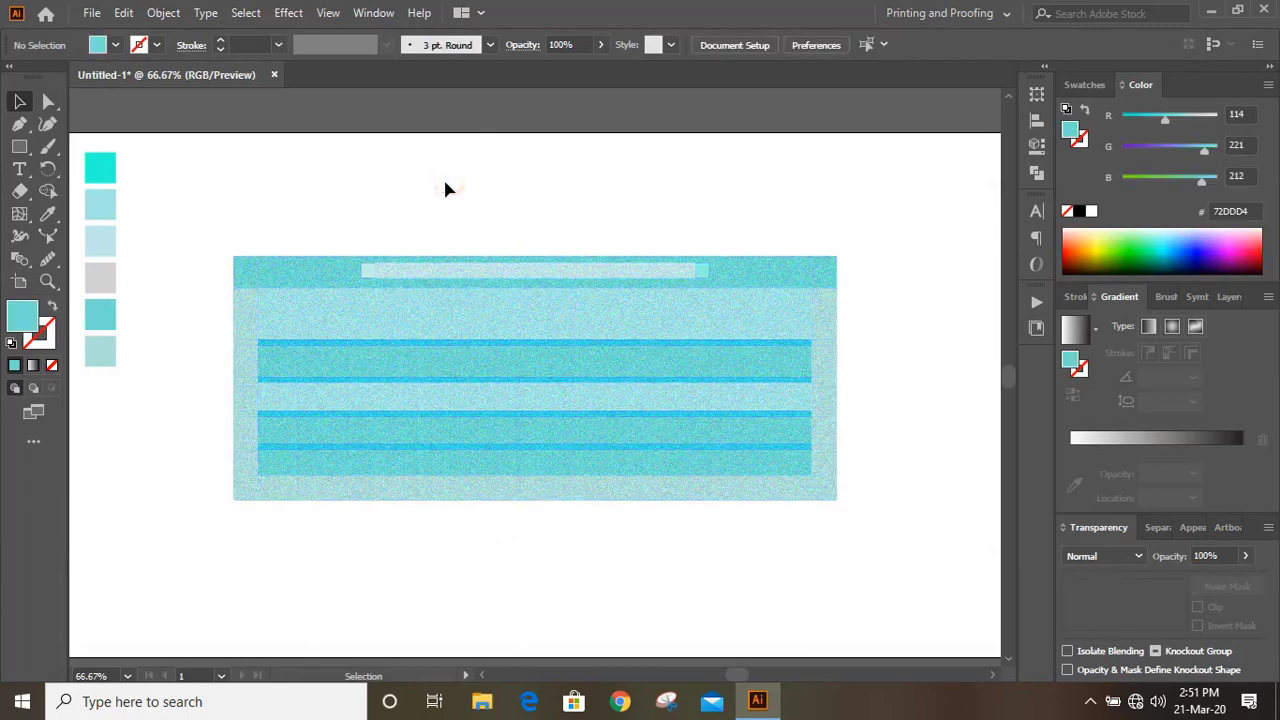
drag(213, 207, 856, 519)
click(1245, 556)
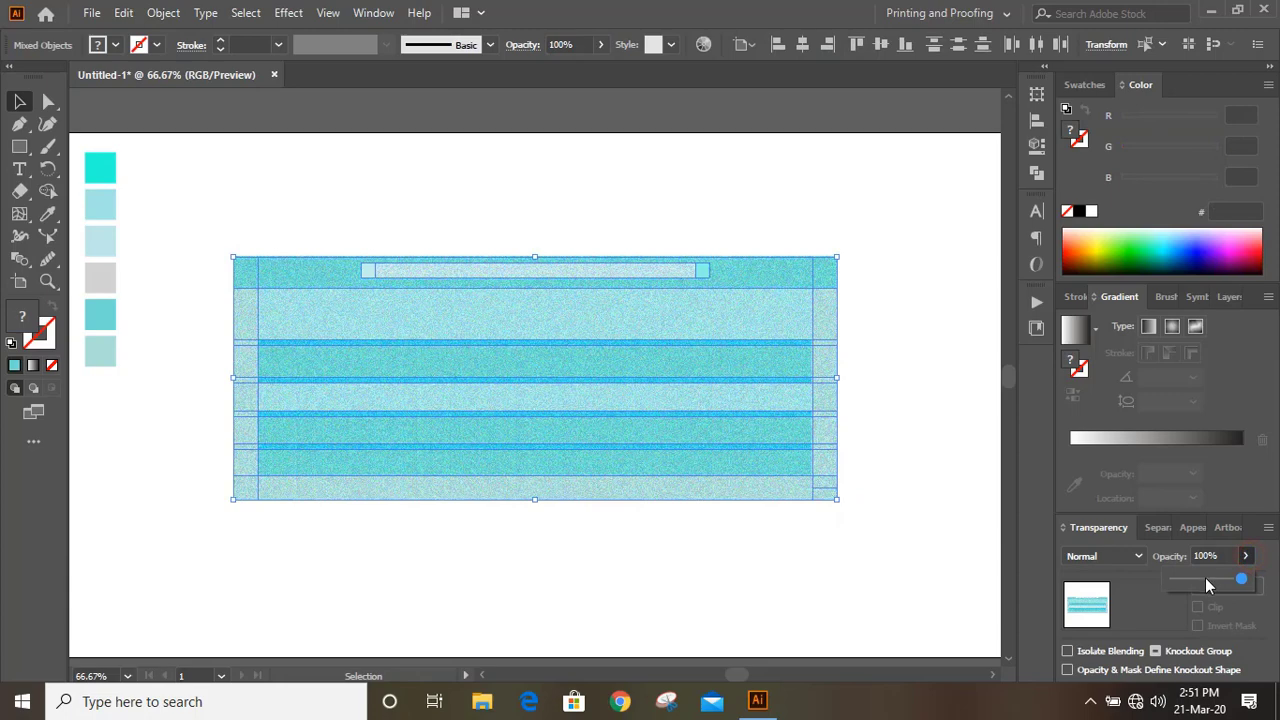
drag(1220, 588, 1210, 583)
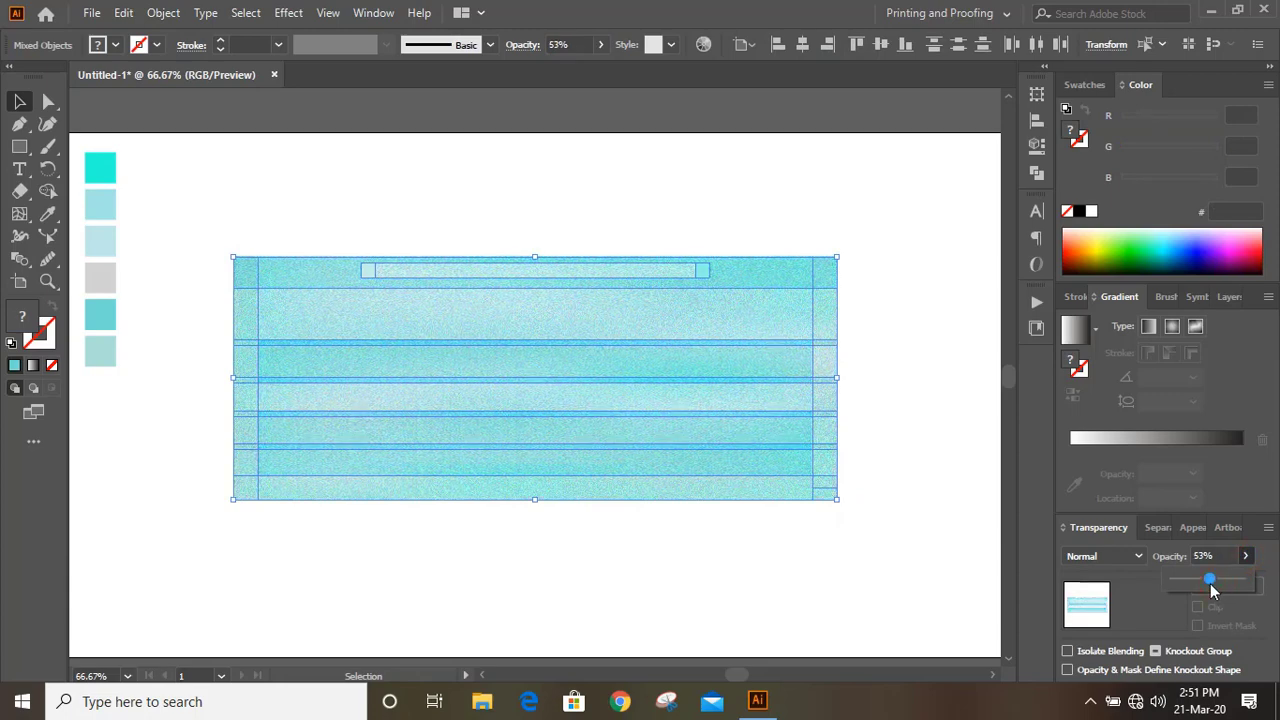
click(888, 368)
key(ctrl+1)
click(19, 123)
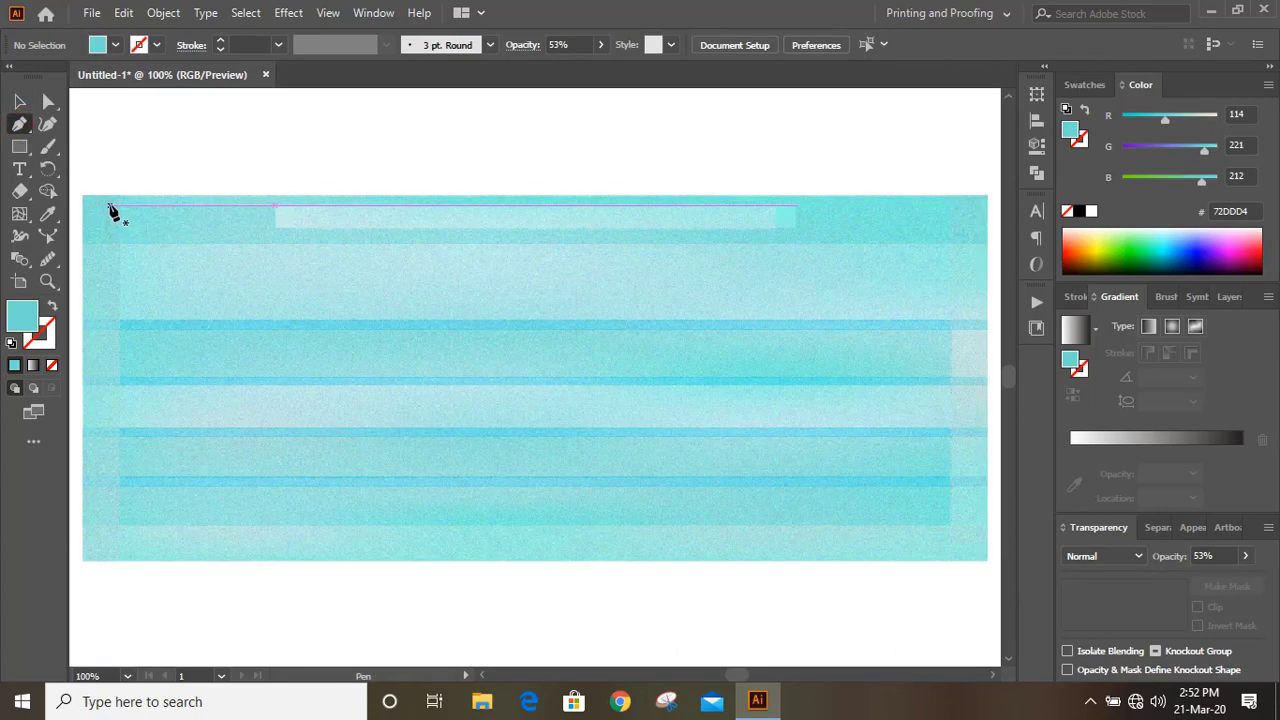
Draw a vertical line down the panel's left edge from top to bottom and duplicate it.
click(109, 205)
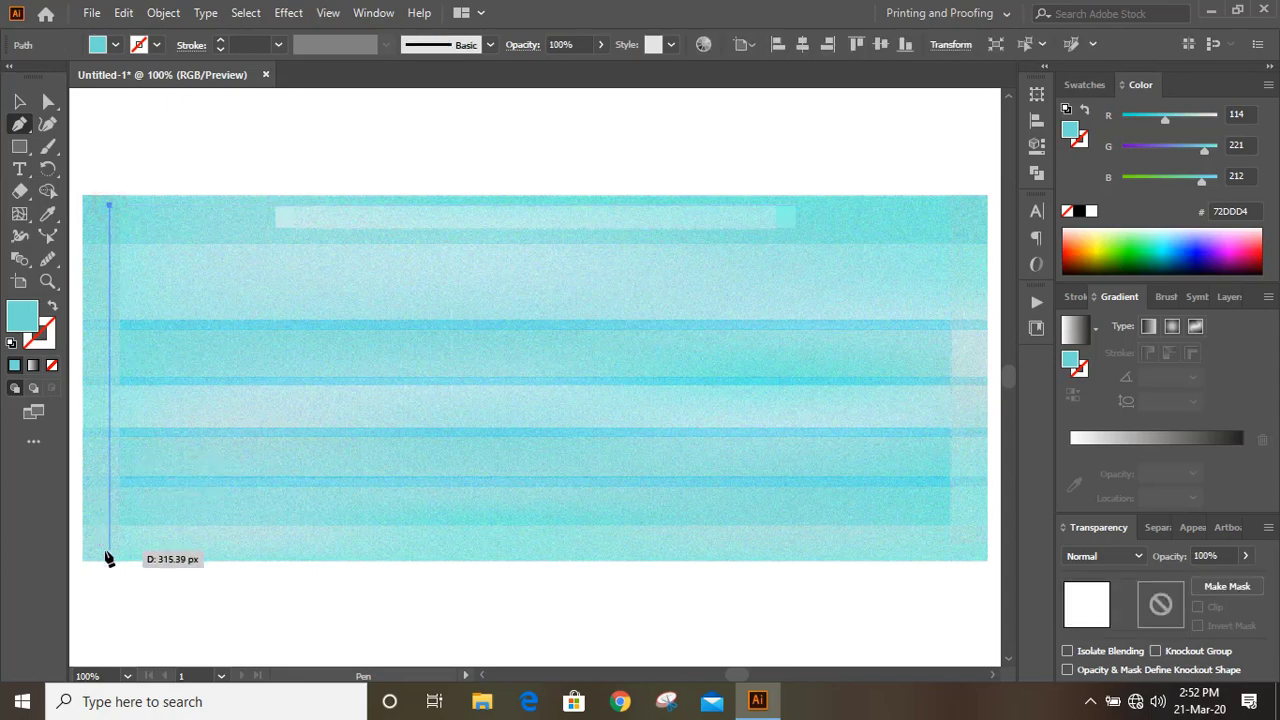
click(109, 551)
click(18, 101)
scroll(110, 300, down, 1)
drag(110, 288, 98, 289)
Select the three left-edge vertical lines and enable Dashed Line in the Stroke panel.
click(109, 480)
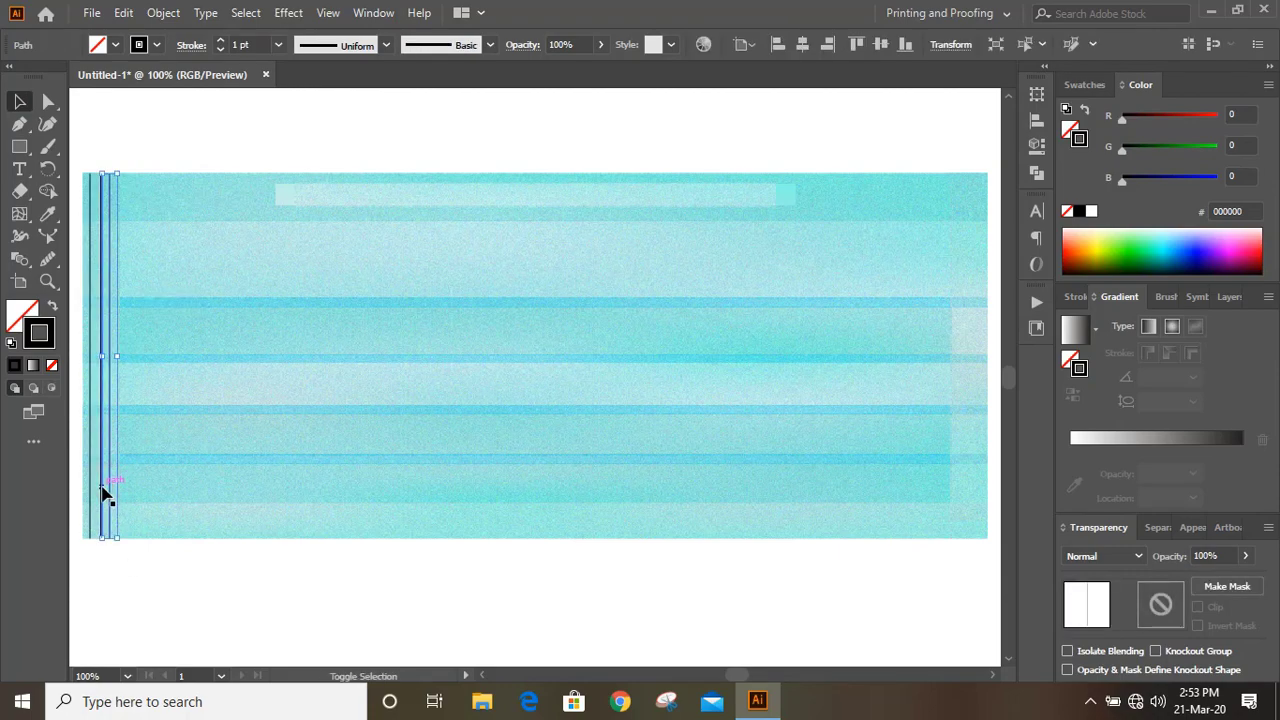
click(97, 491)
click(94, 491)
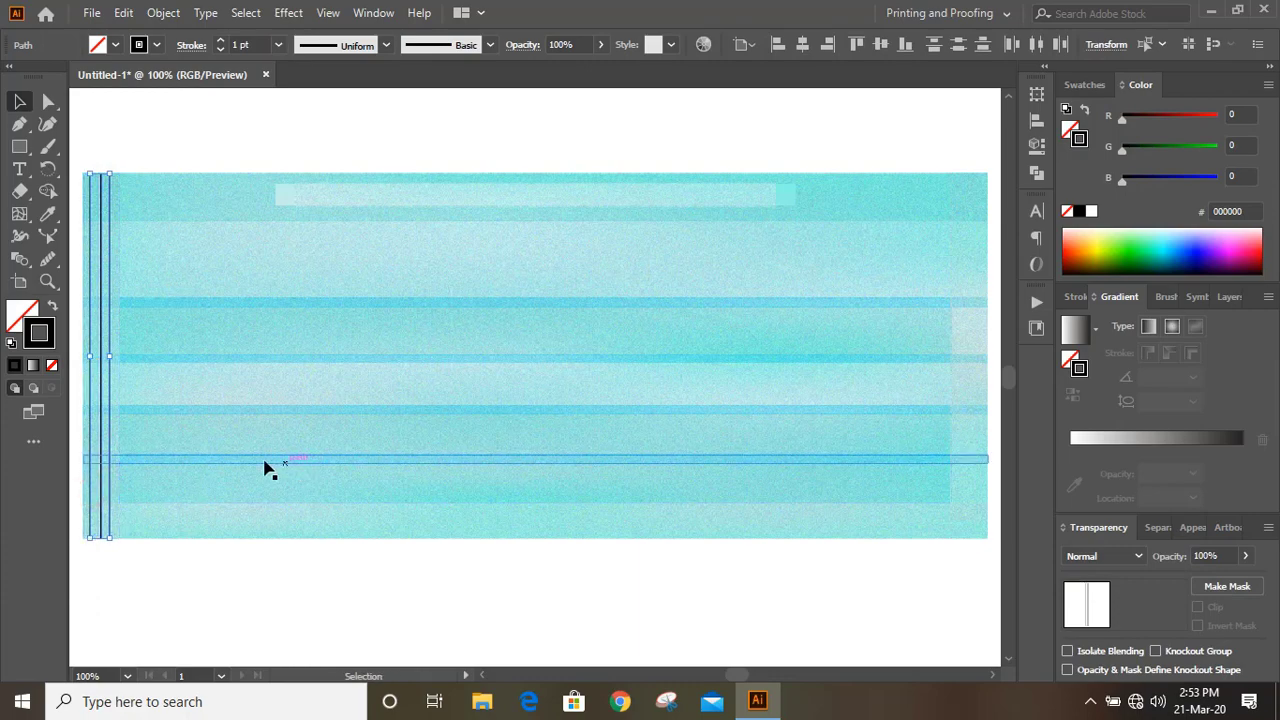
shift+click(92, 448)
shift+click(90, 442)
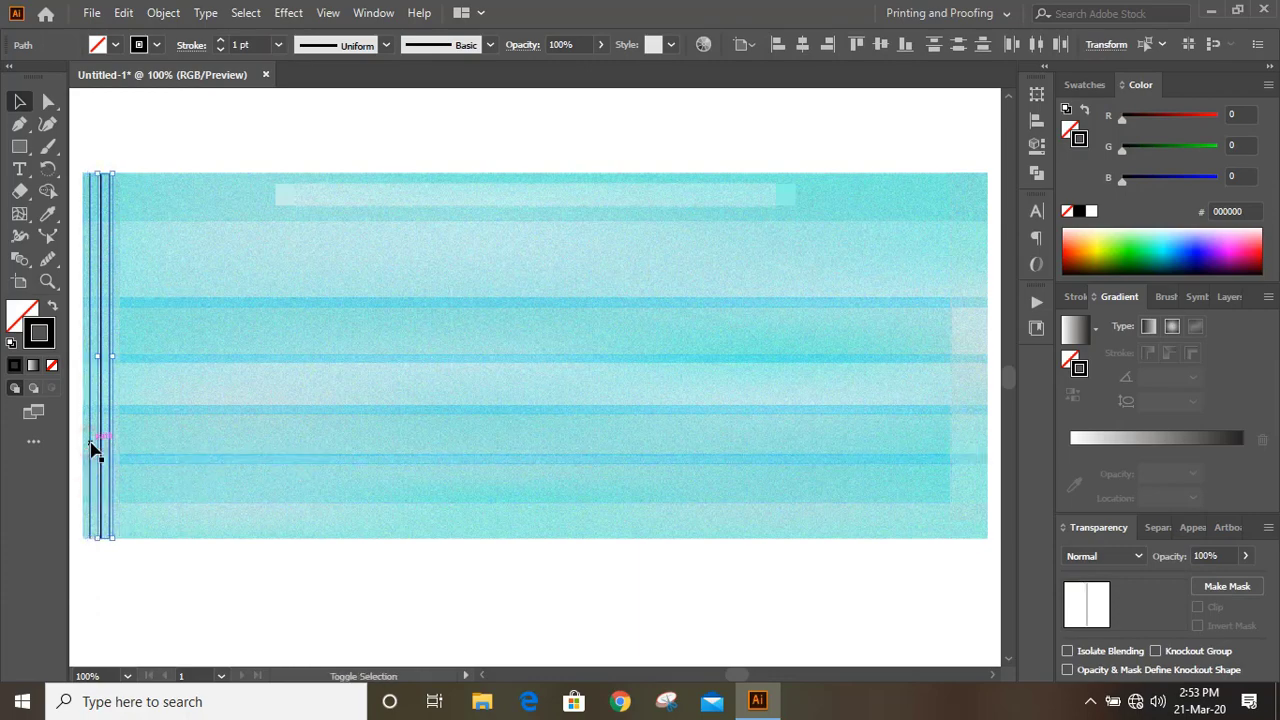
shift+click(91, 445)
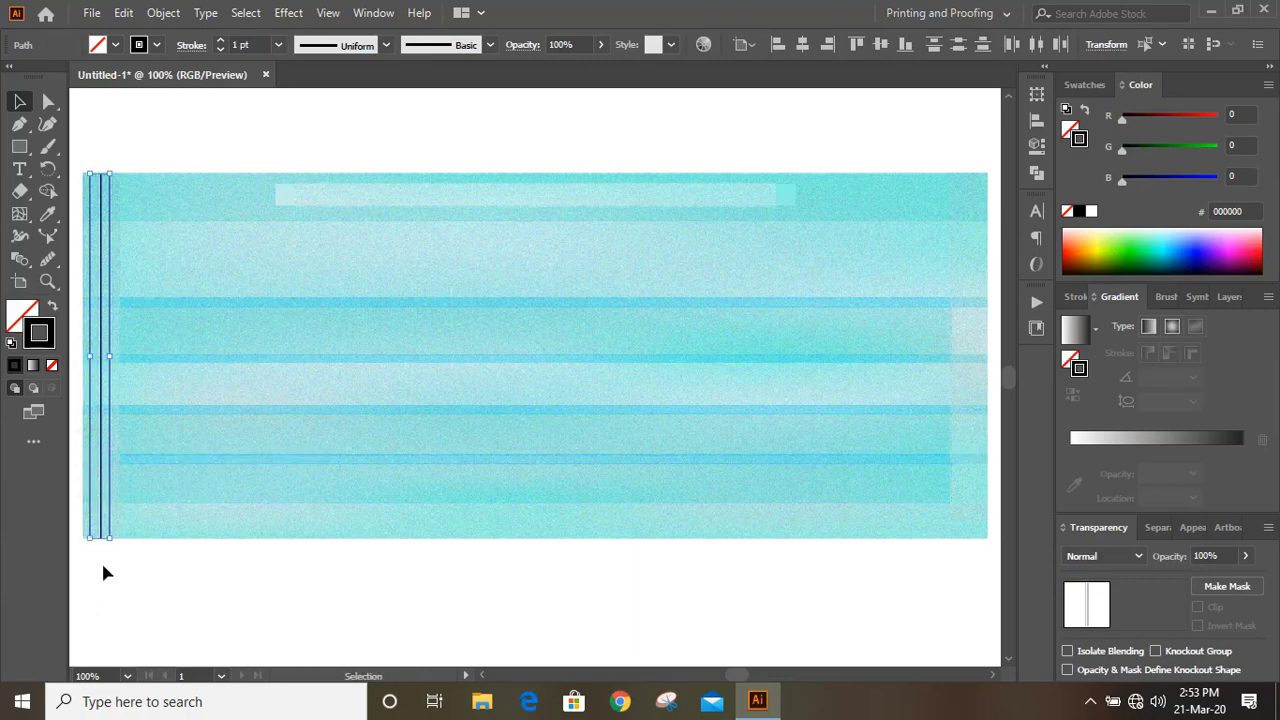
click(1076, 296)
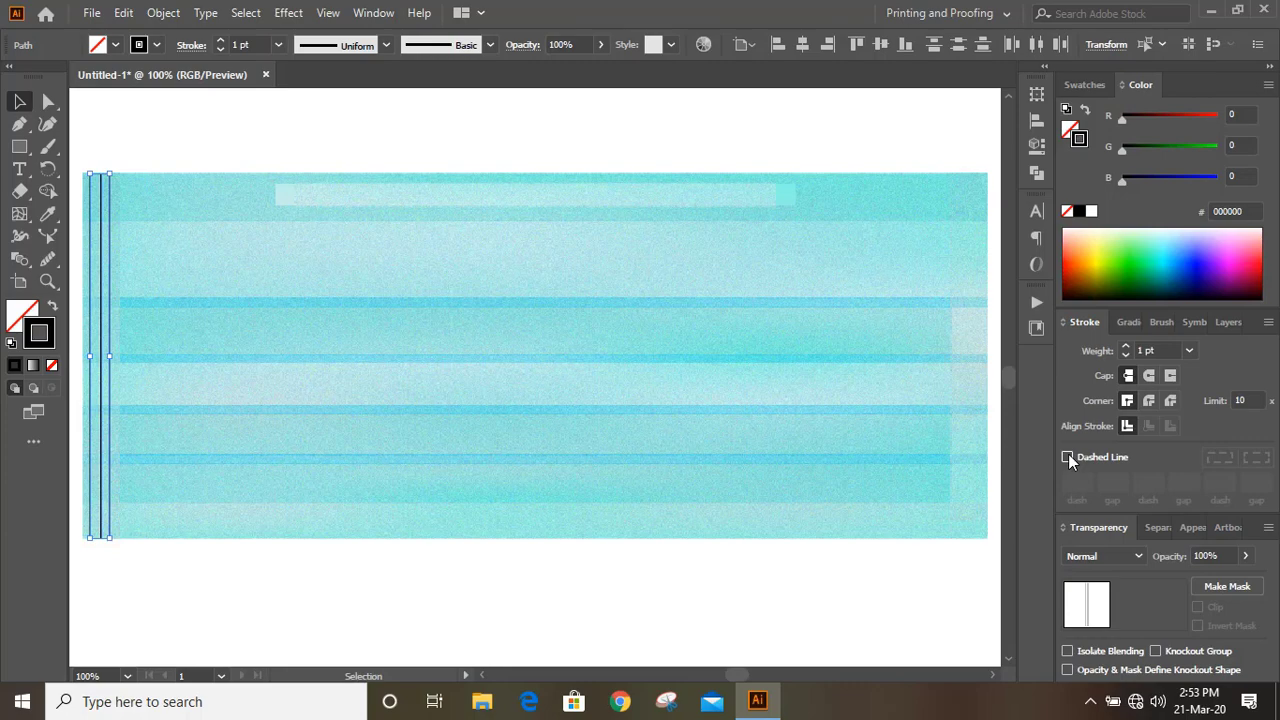
click(1067, 457)
Raise the dashed lines' stroke to 6 pt and adjust the dash gap, settling on 8 pt.
click(1126, 347)
click(1126, 347)
click(1126, 347)
click(1126, 347)
click(1126, 347)
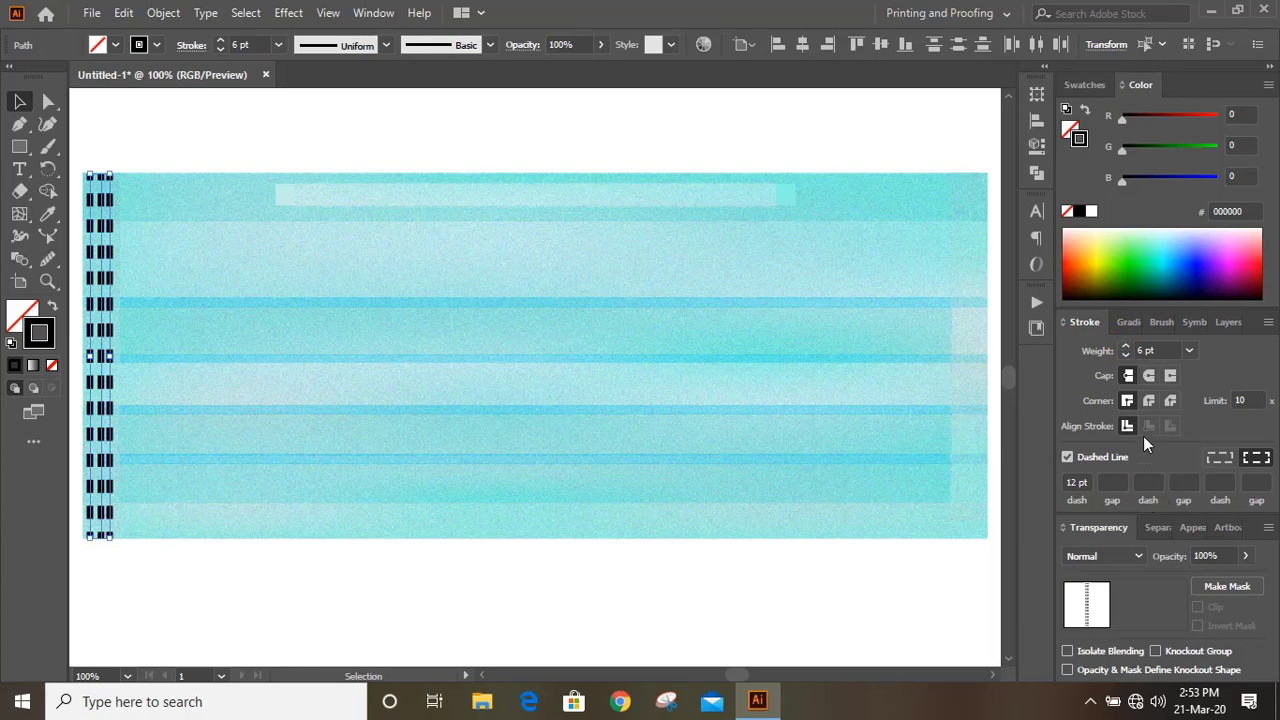
click(1124, 482)
text(2)
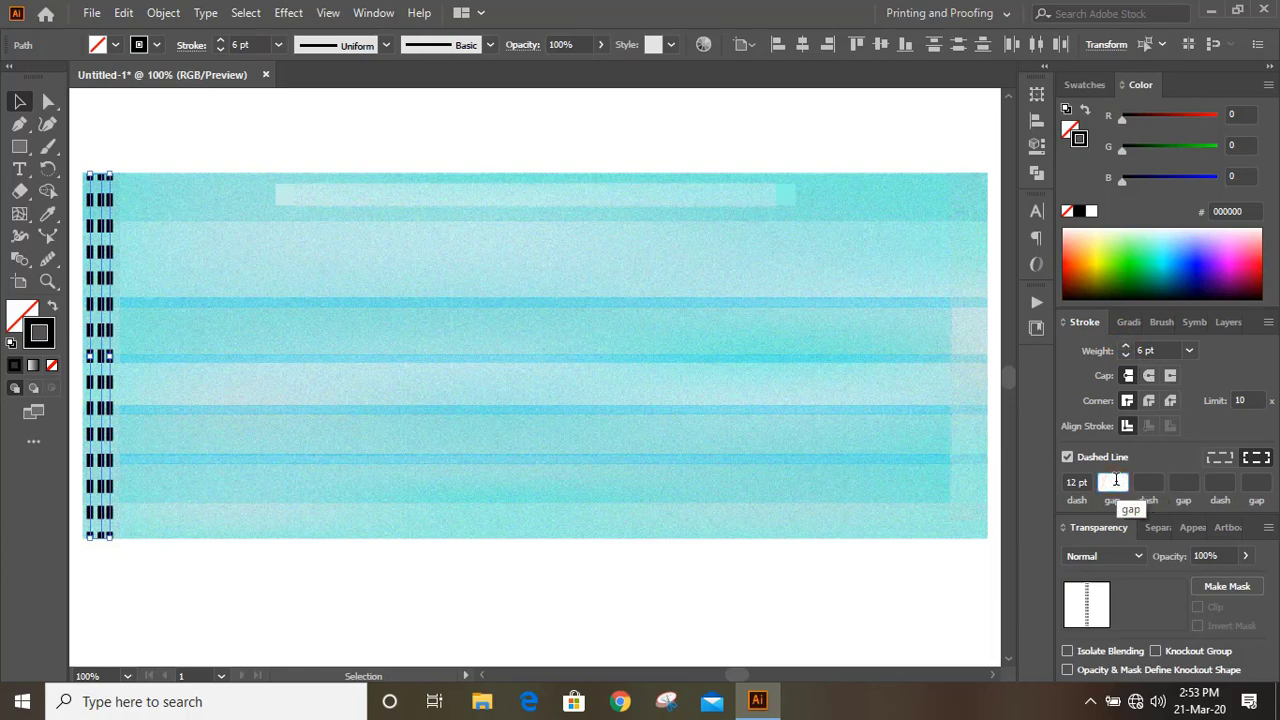
key(Return)
key(Up)
key(Up)
key(Up)
key(Up)
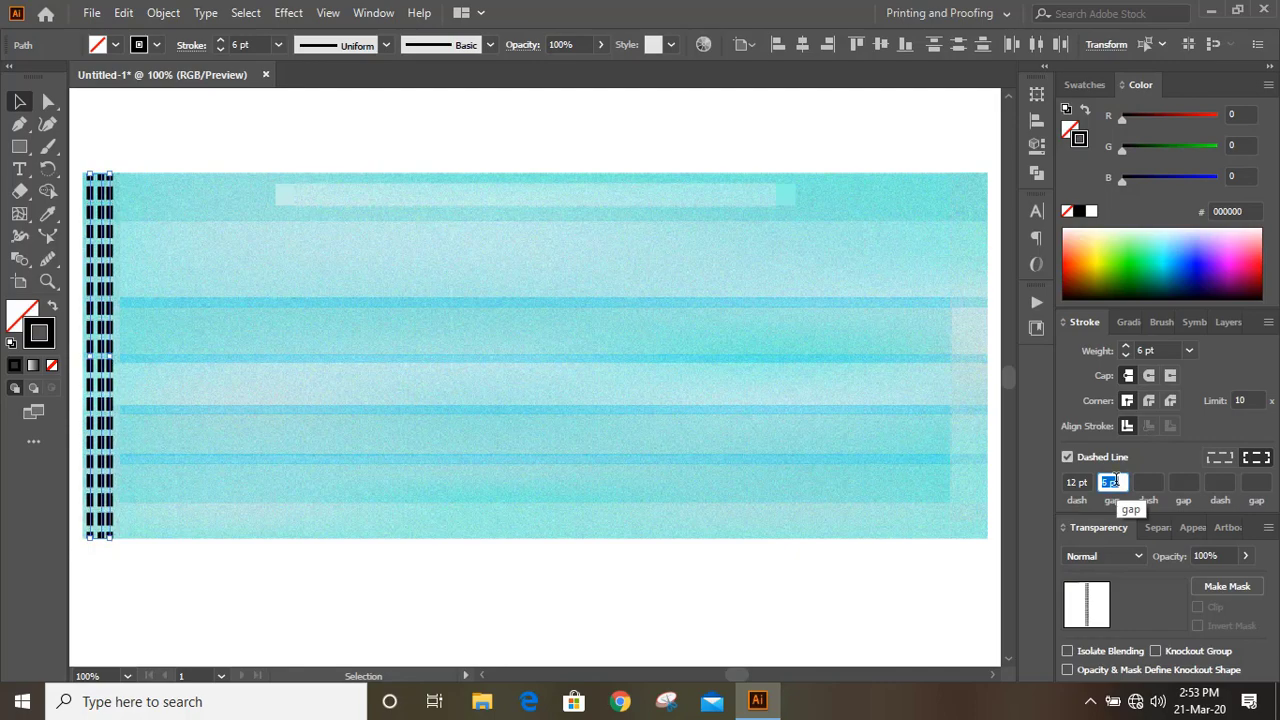
text(12)
click(1146, 482)
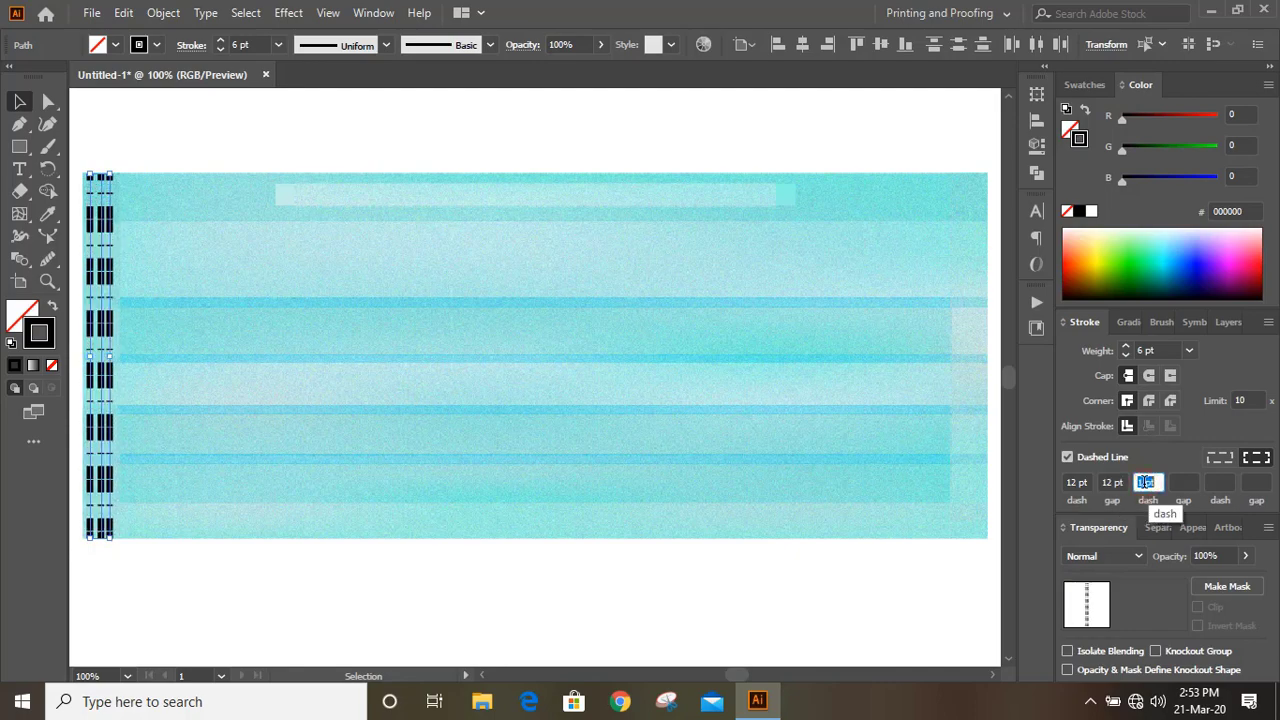
key(Up)
key(Up)
key(Up)
key(Up)
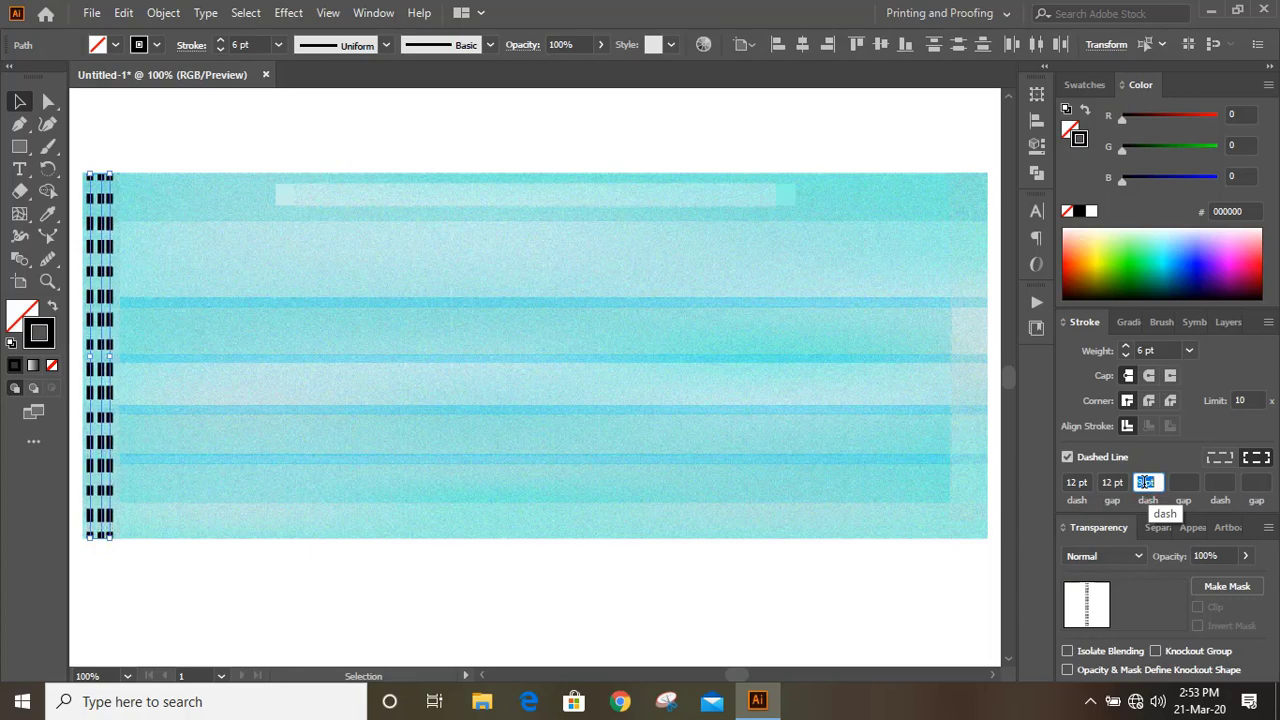
key(Up)
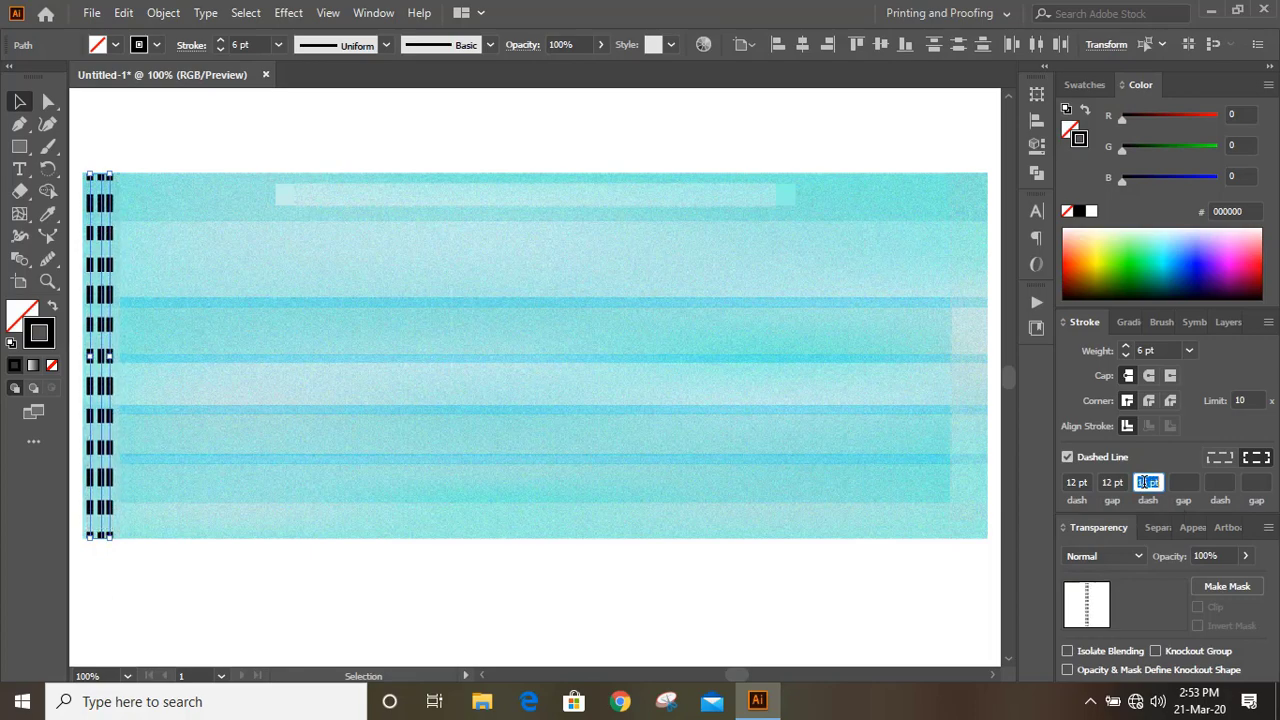
click(1124, 482)
key(Down)
key(Down)
key(Down)
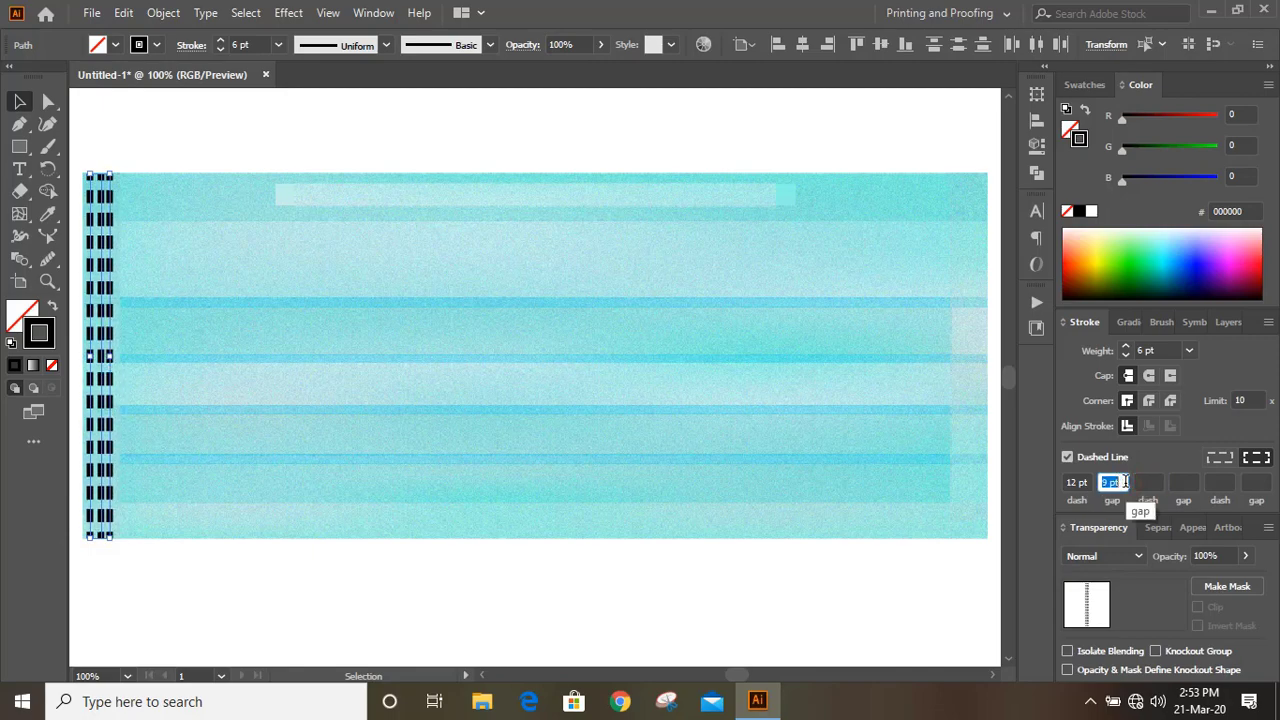
key(Down)
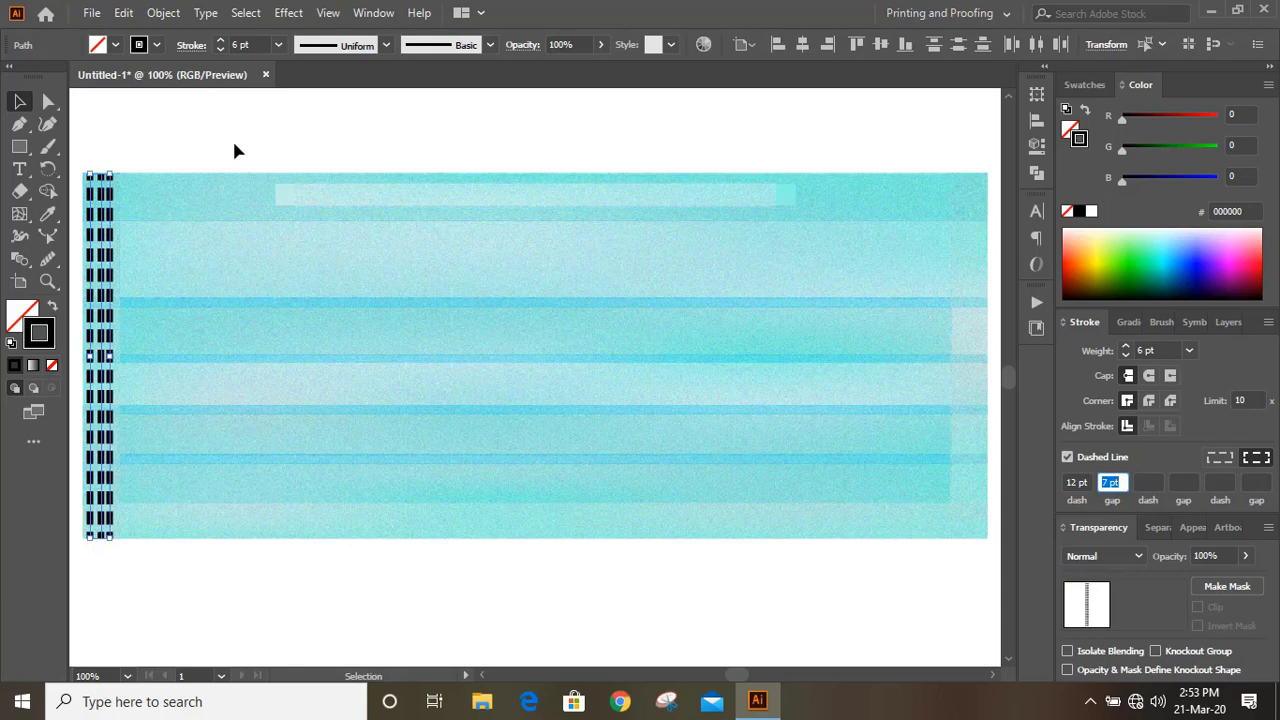
Set the stroke weight to 5 pt and shorten the dashes to 5 pt.
click(1126, 356)
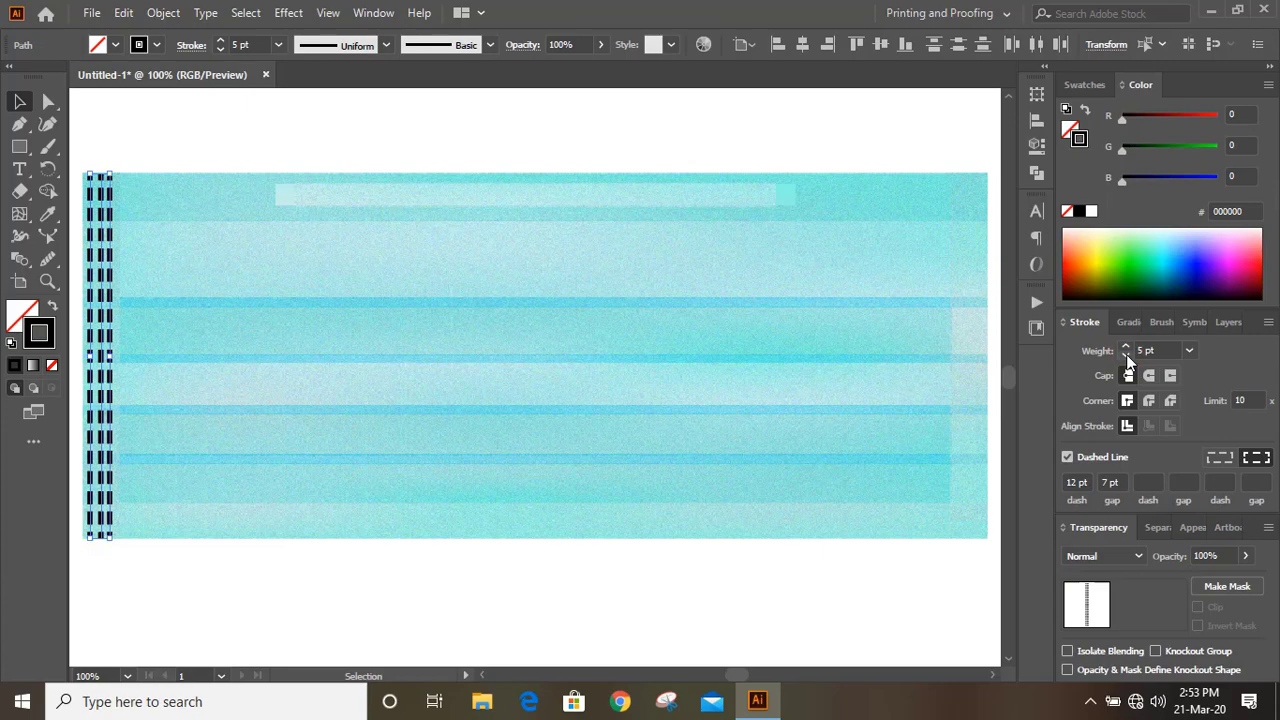
click(1126, 356)
click(1126, 356)
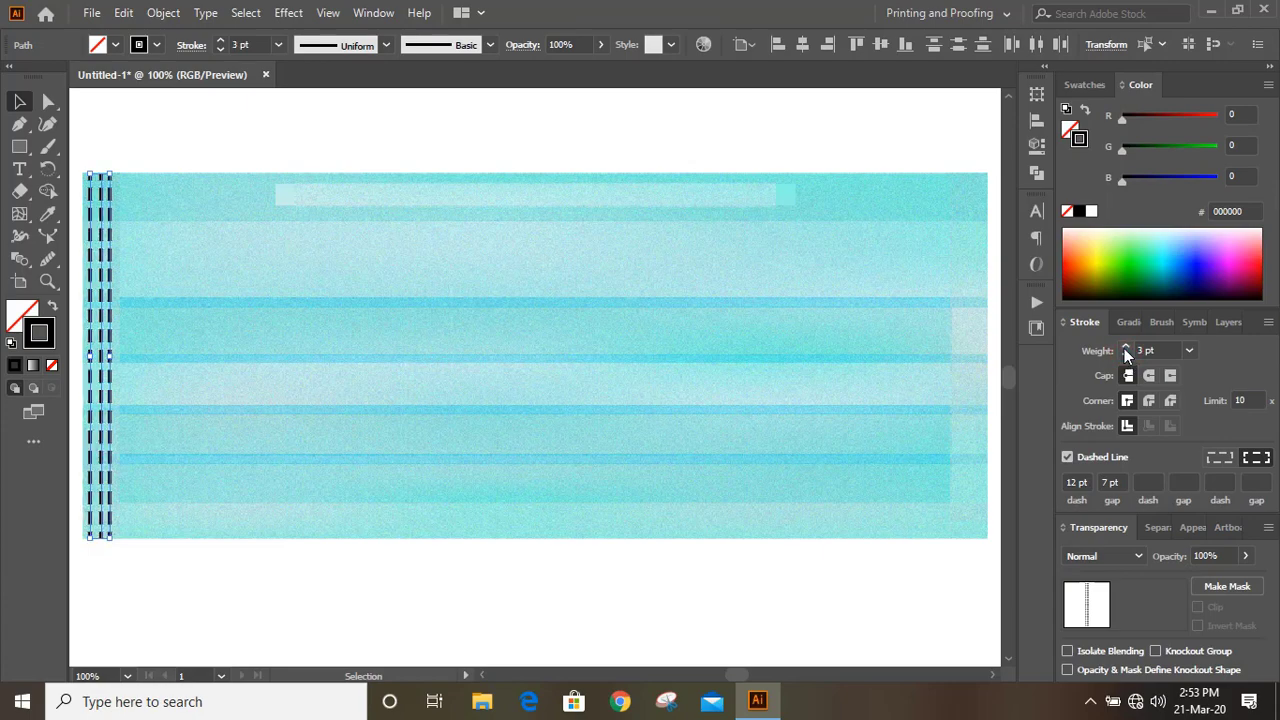
click(1125, 345)
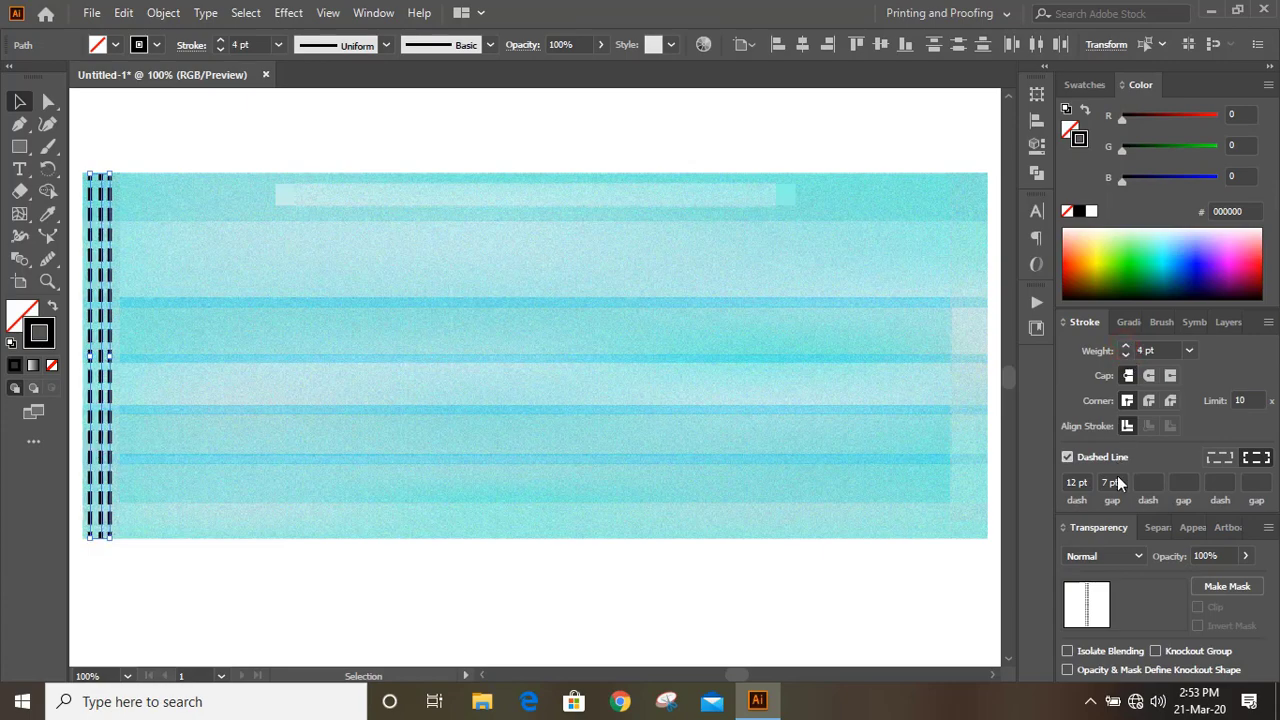
click(1090, 481)
key(Down)
key(Down)
key(Down)
key(Down)
key(Down)
key(Down)
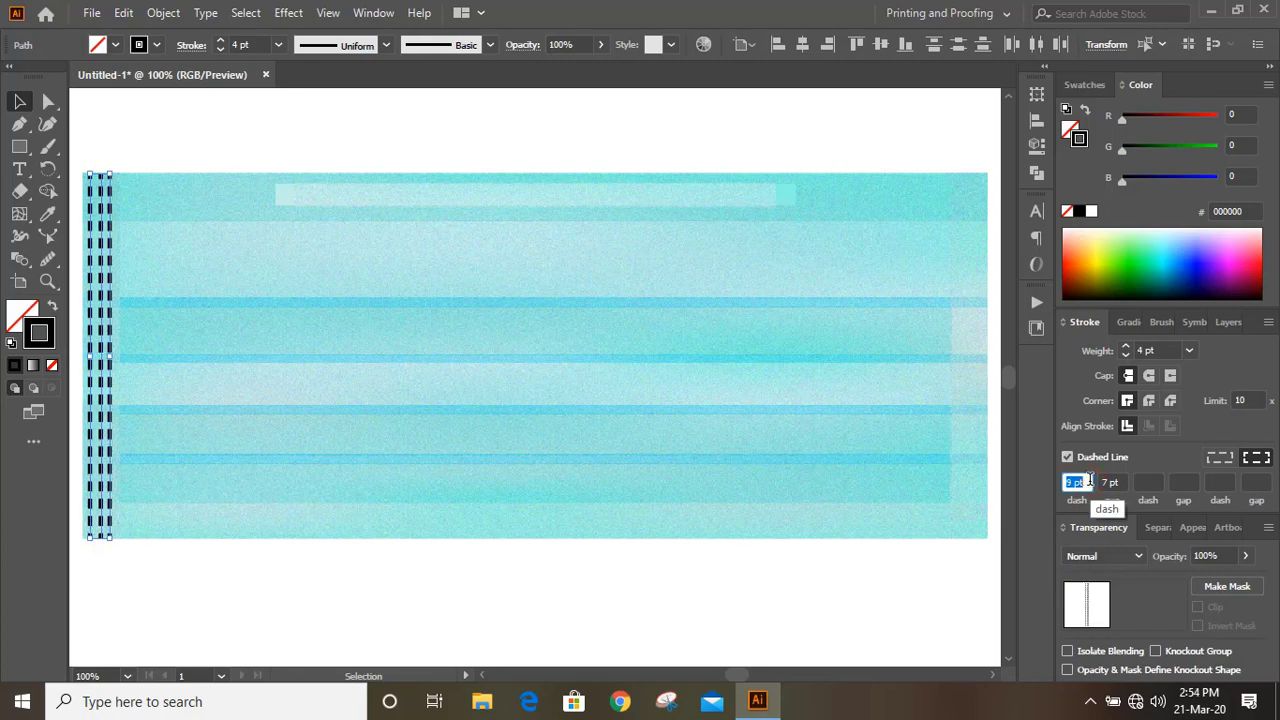
key(Down)
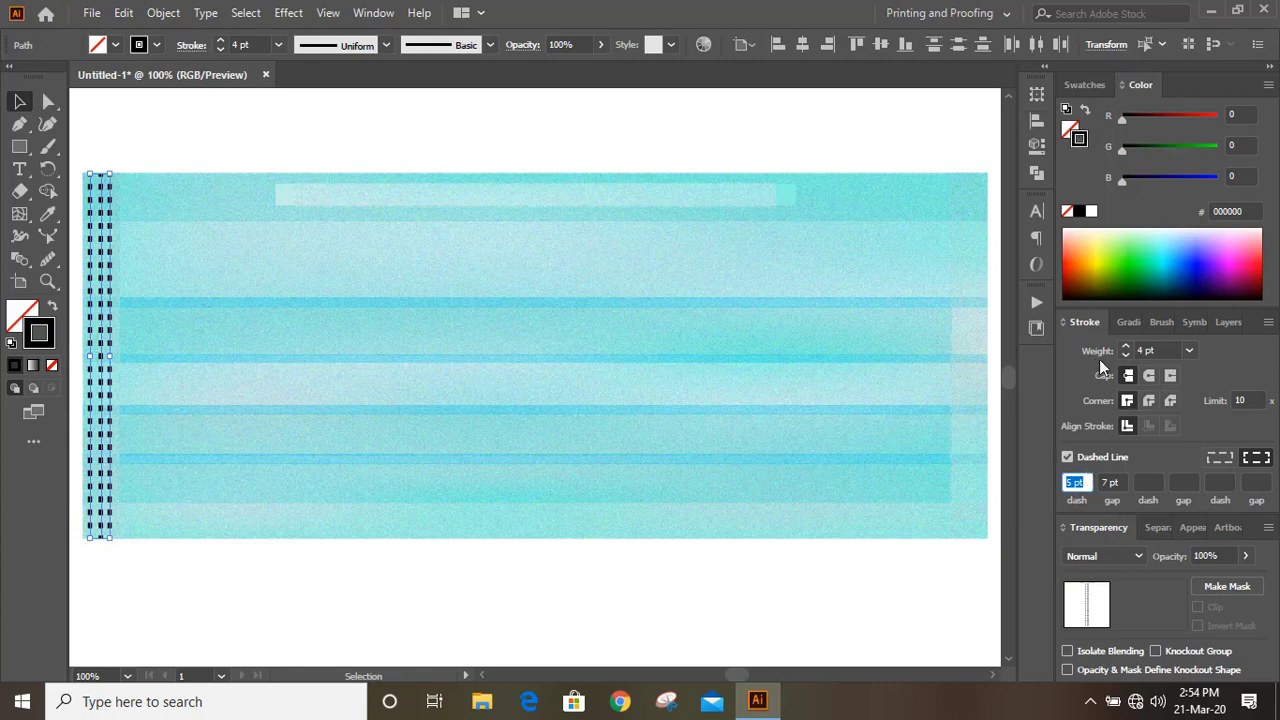
click(1125, 350)
click(1125, 350)
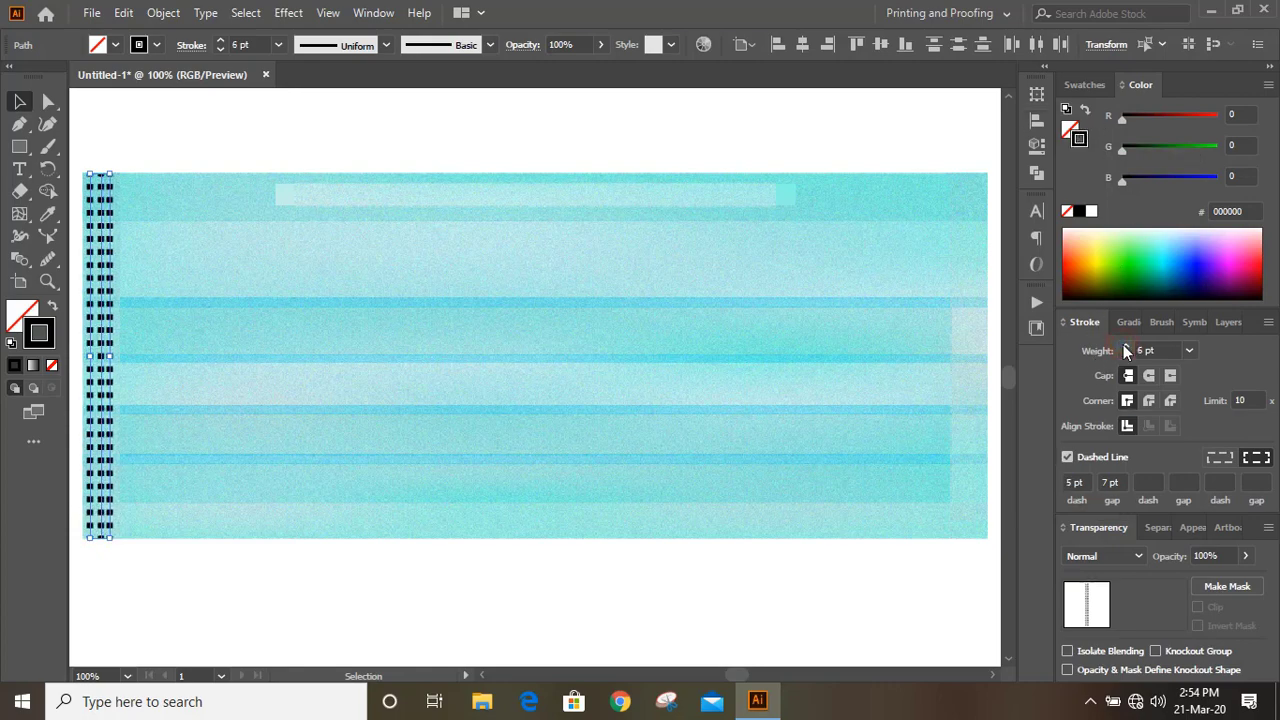
click(1125, 356)
Zoom out to show the whole mask and reselect the left dotted border.
click(492, 138)
key(ctrl+minus)
click(240, 348)
shift+click(249, 354)
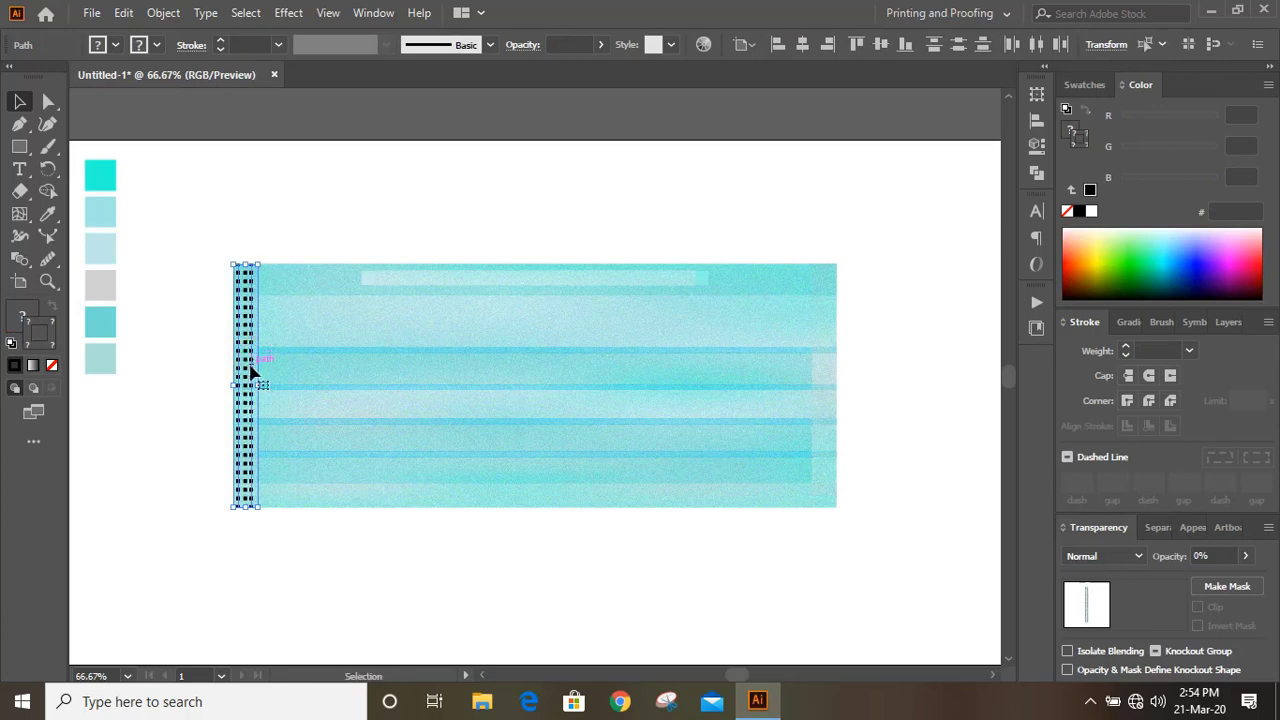
Duplicate the dotted border to the right edge, nudge it into place, and add a 90°-rotated copy above.
drag(249, 368, 826, 410)
key(Right)
key(Right)
key(Right)
key(Right)
key(Right)
key(Right)
key(Right)
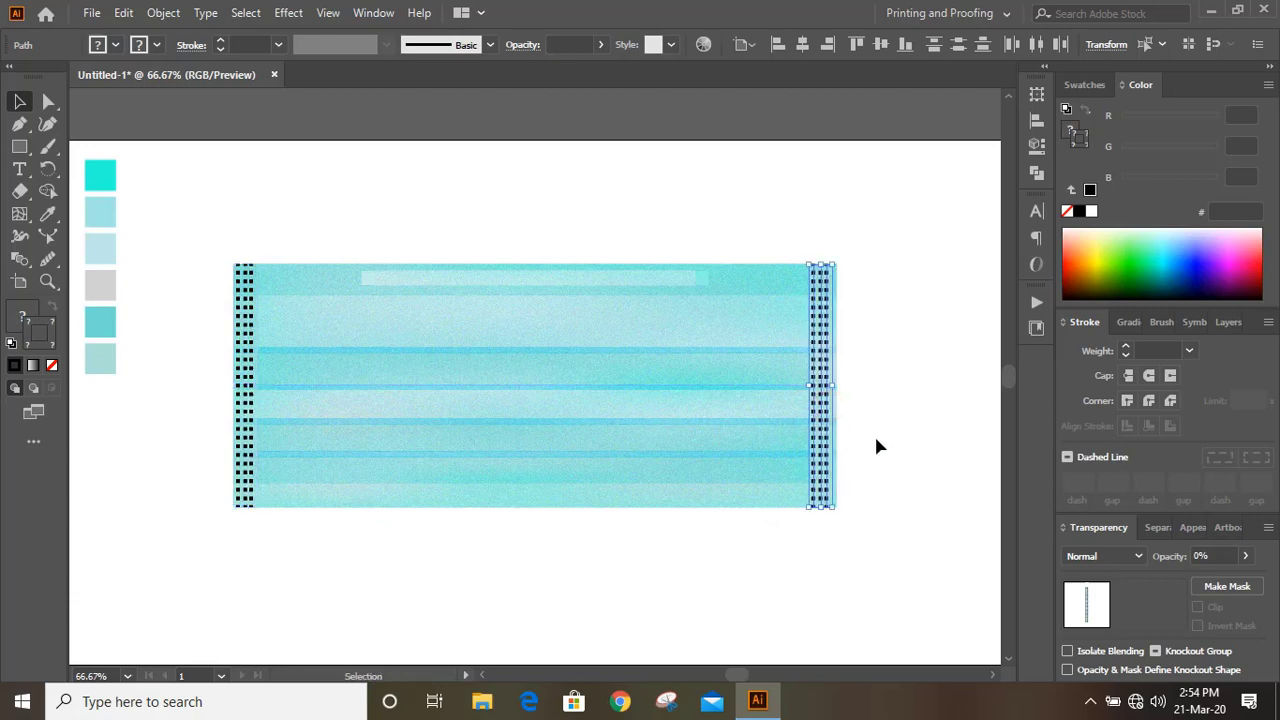
key(Right)
key(Right)
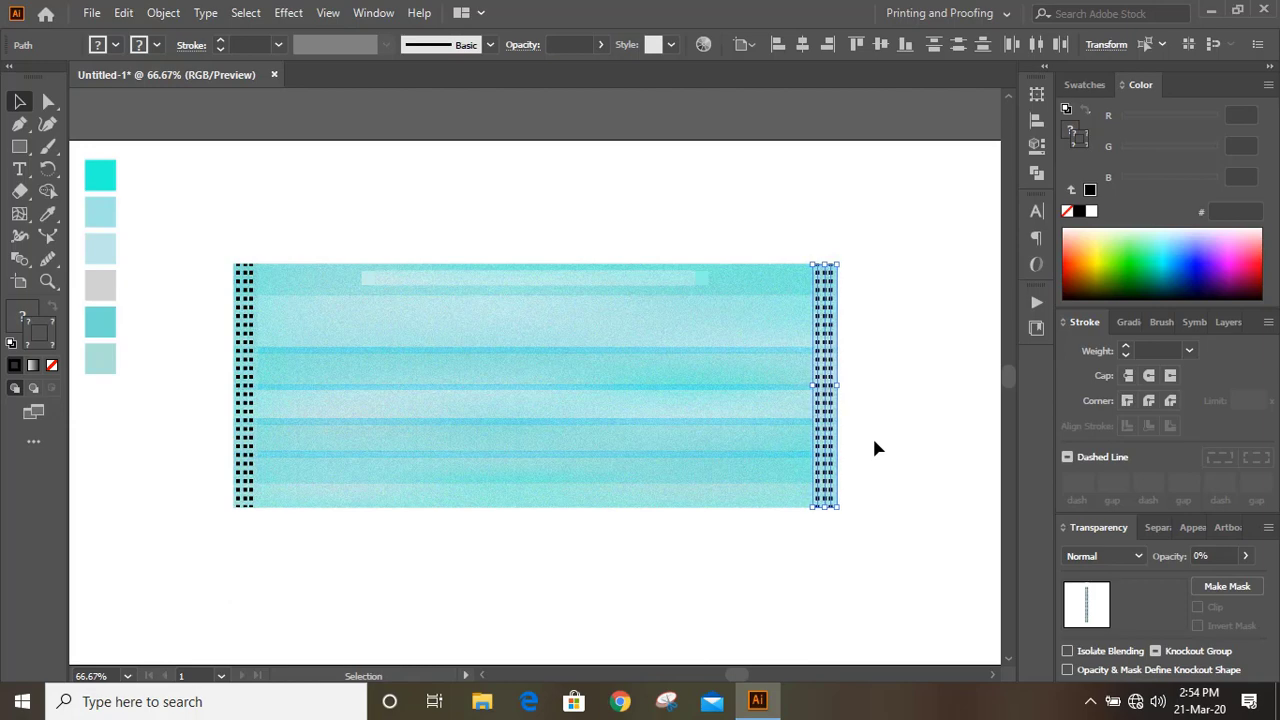
key(Right)
key(Right)
key(Right)
key(Right)
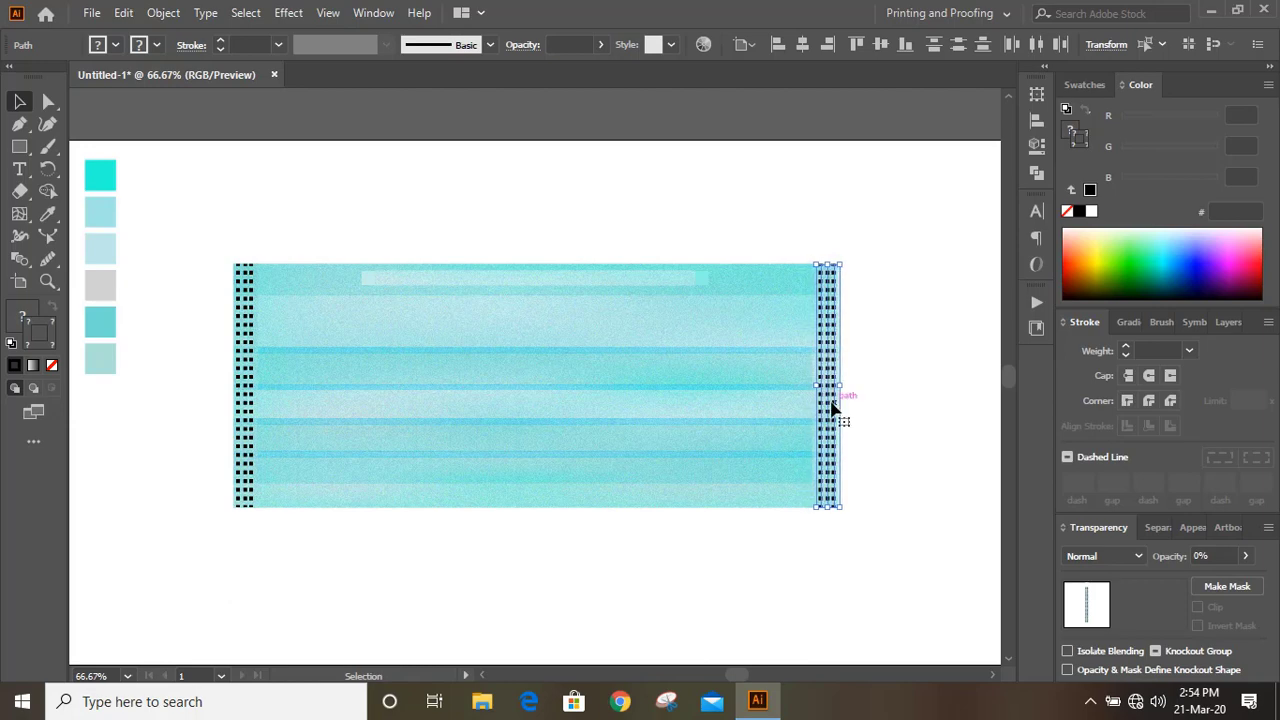
drag(830, 405, 472, 245)
drag(511, 118, 517, 286)
Stretch the horizontal dotted border across the top stripe and copy it down to the bottom edge.
drag(596, 283, 813, 301)
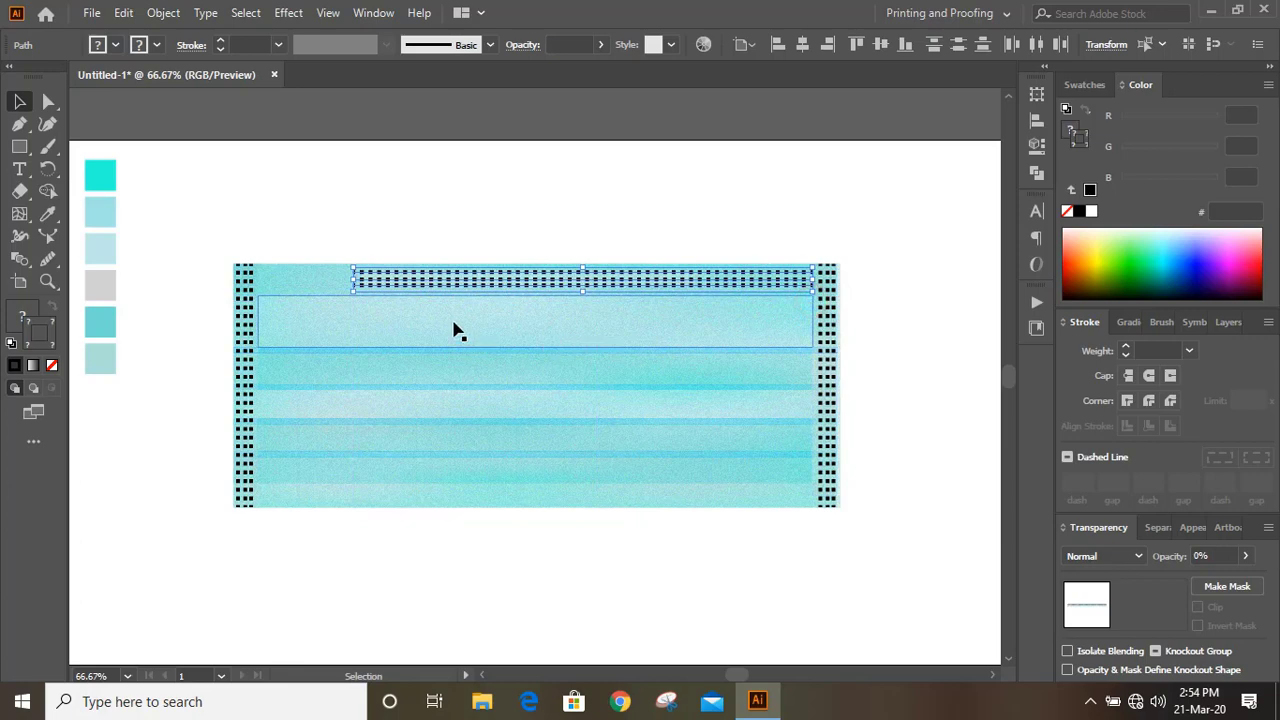
drag(354, 278, 257, 277)
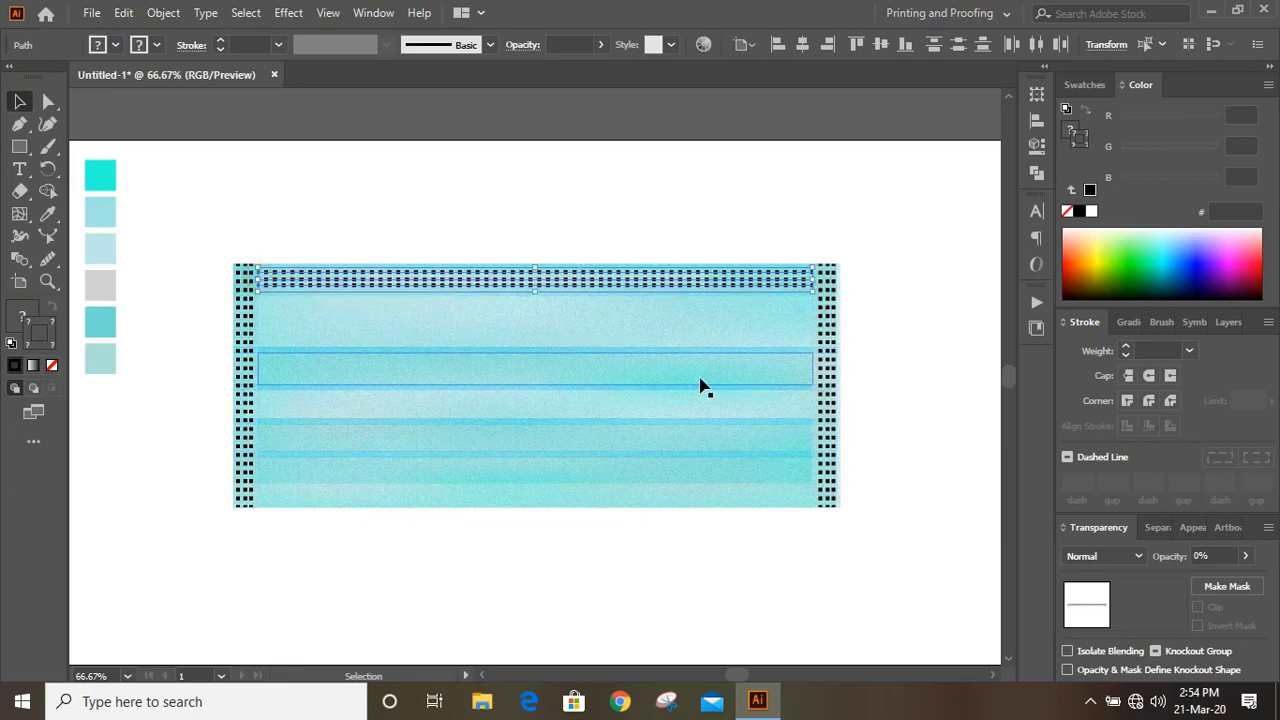
drag(603, 287, 594, 497)
click(708, 549)
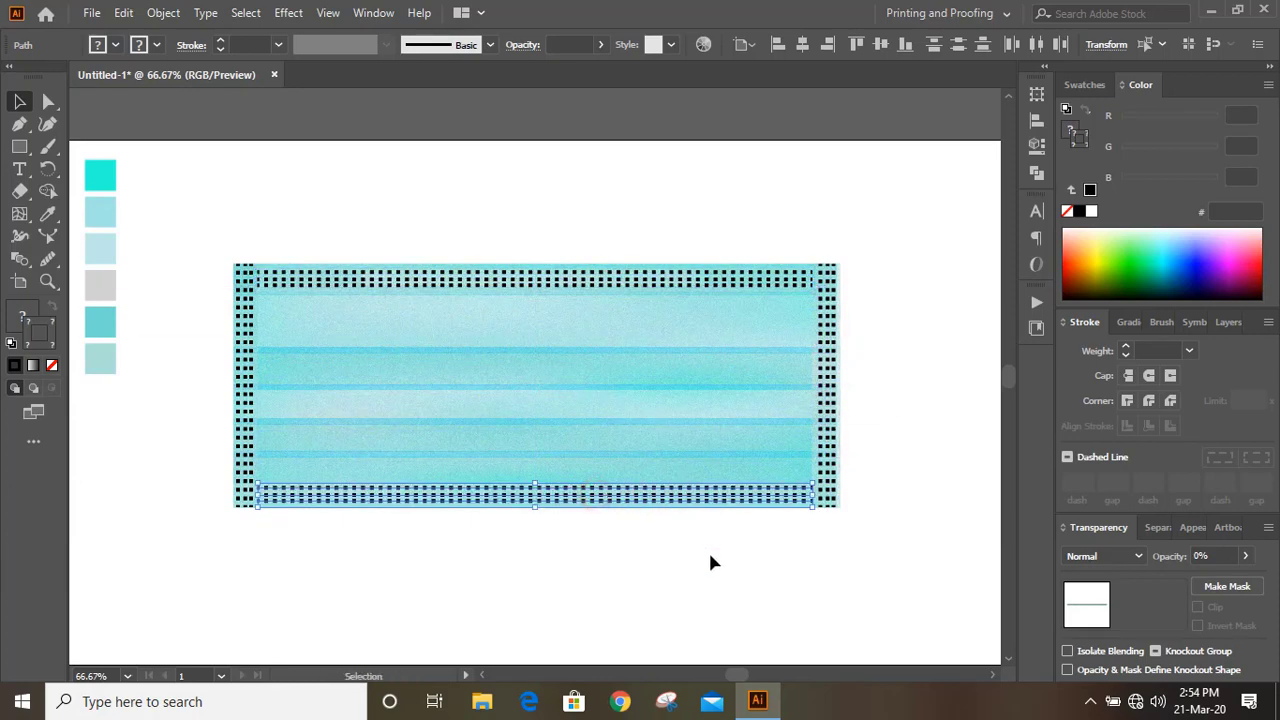
scroll(708, 549, down, 1)
click(477, 233)
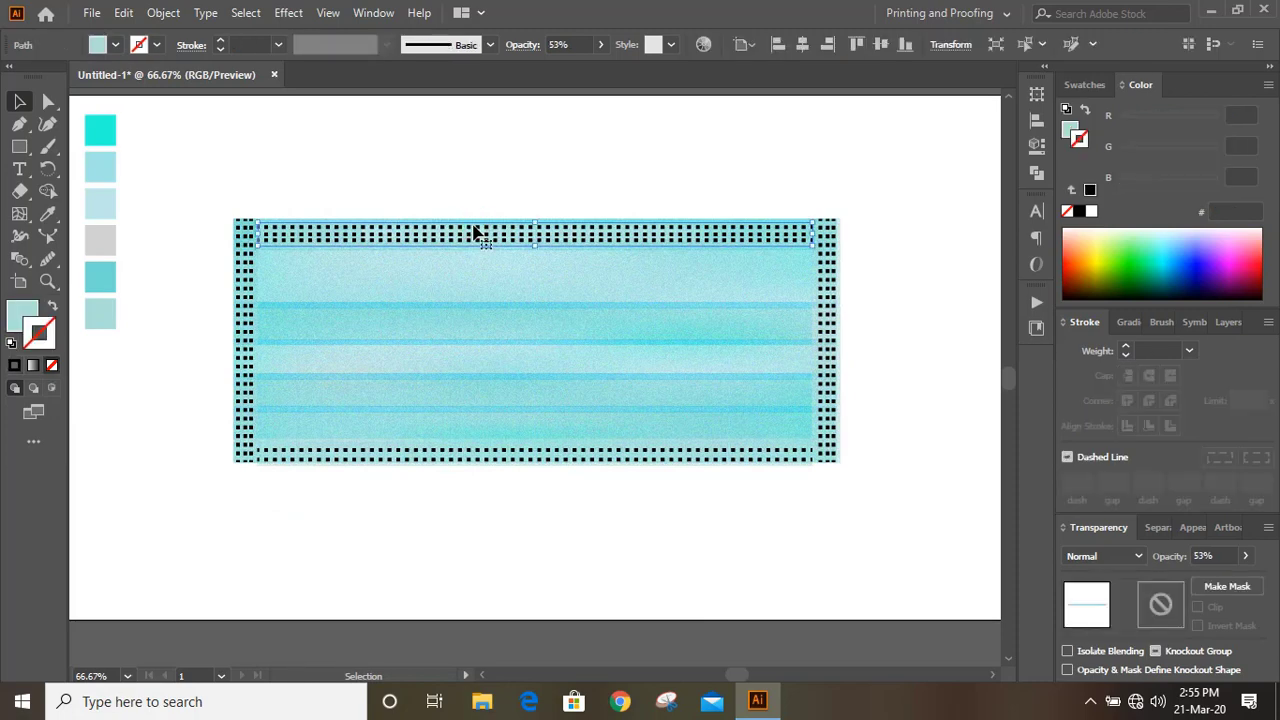
Select and deselect the dotted top line a few times, ending with nothing selected.
click(494, 204)
click(487, 234)
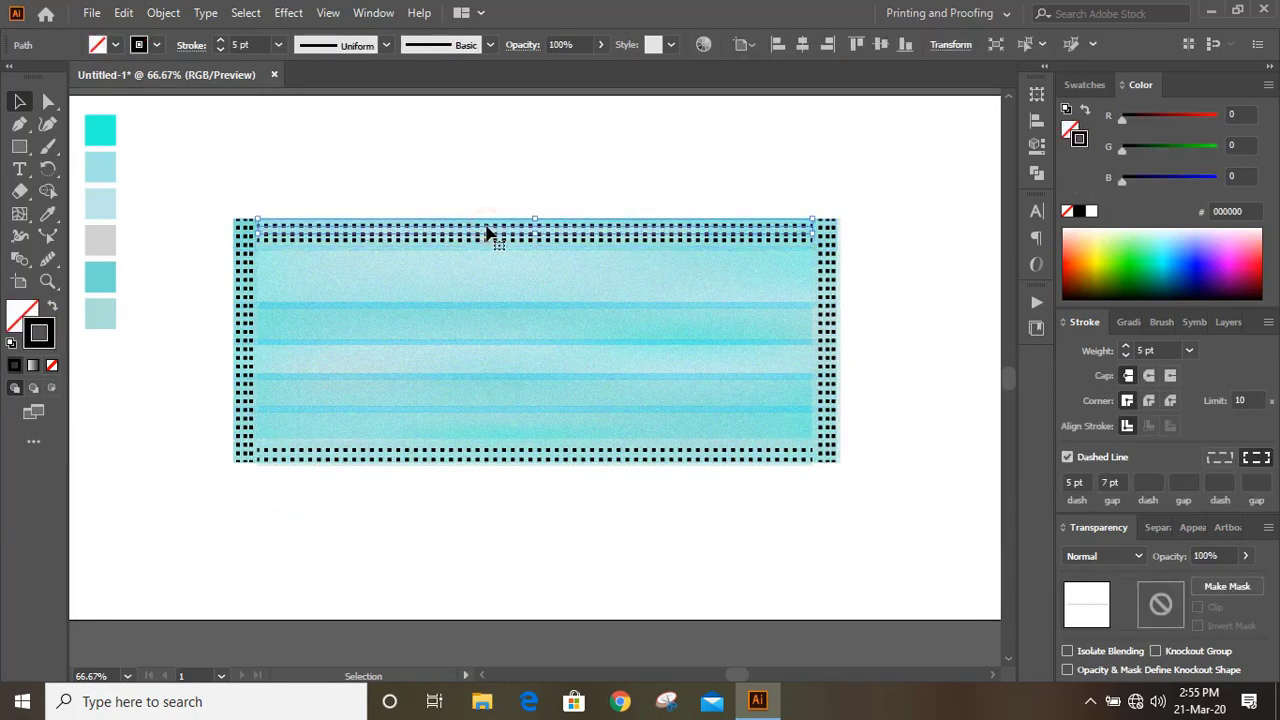
click(511, 189)
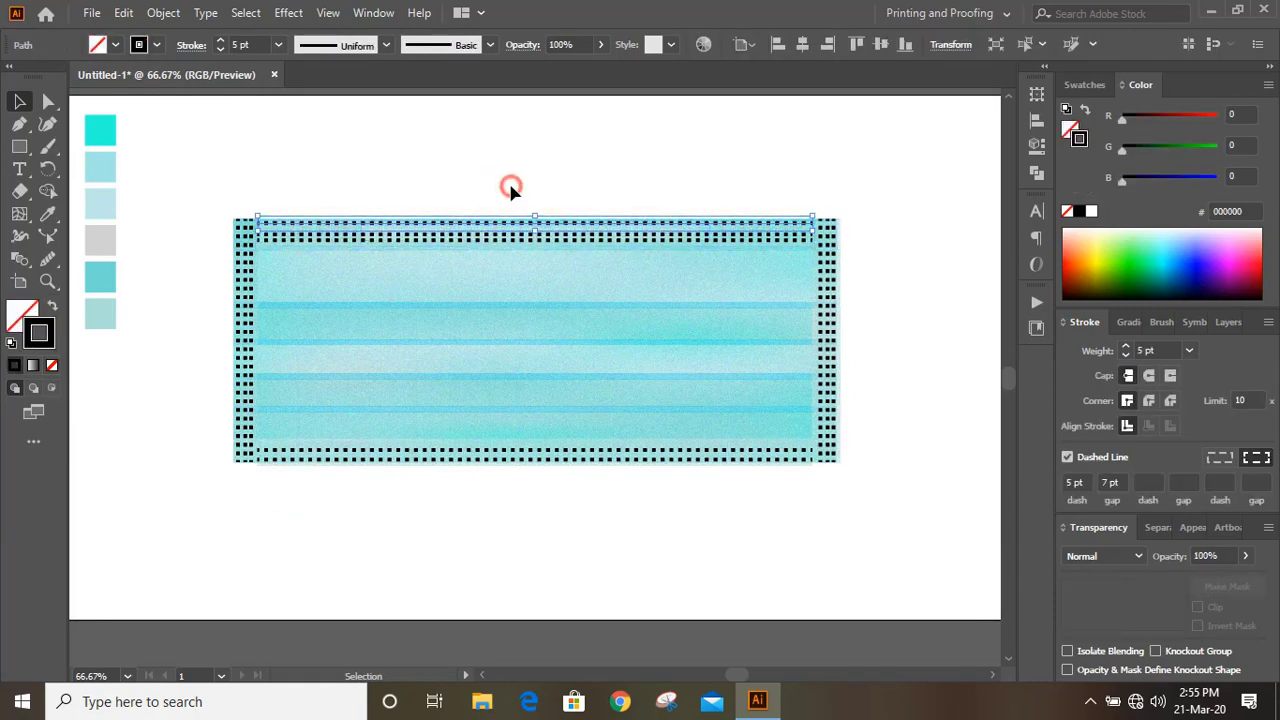
click(487, 245)
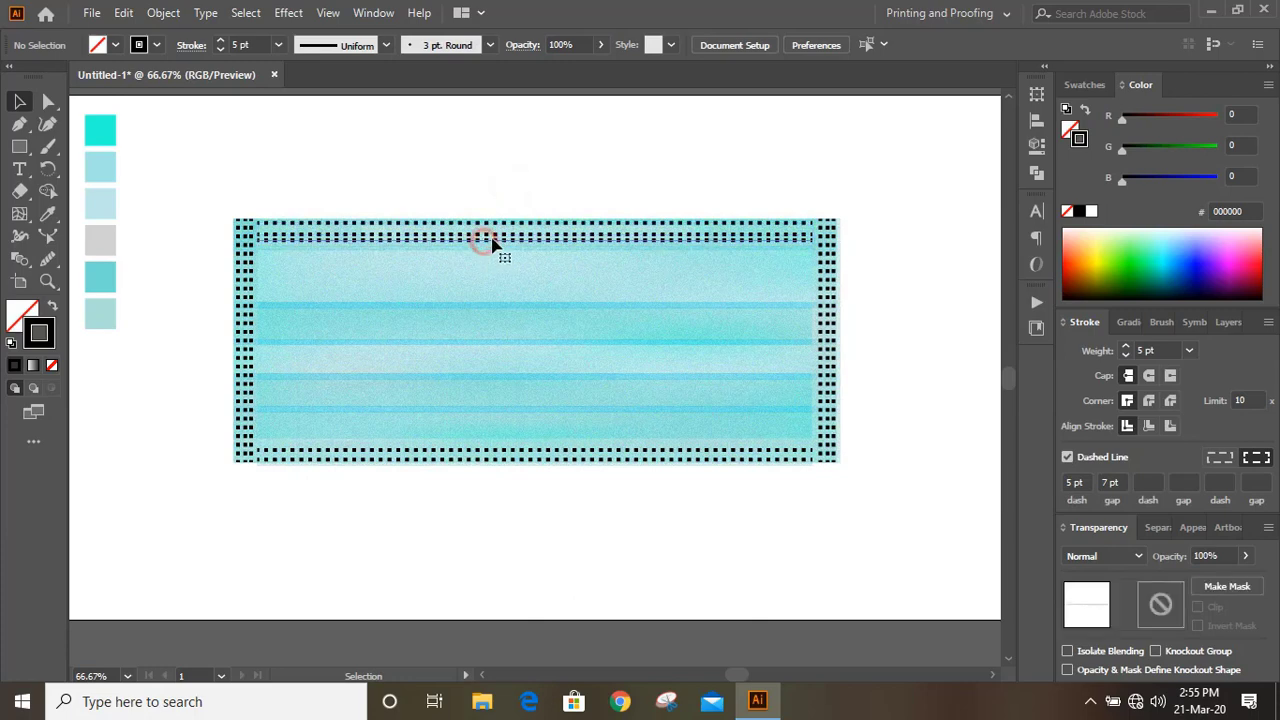
click(529, 177)
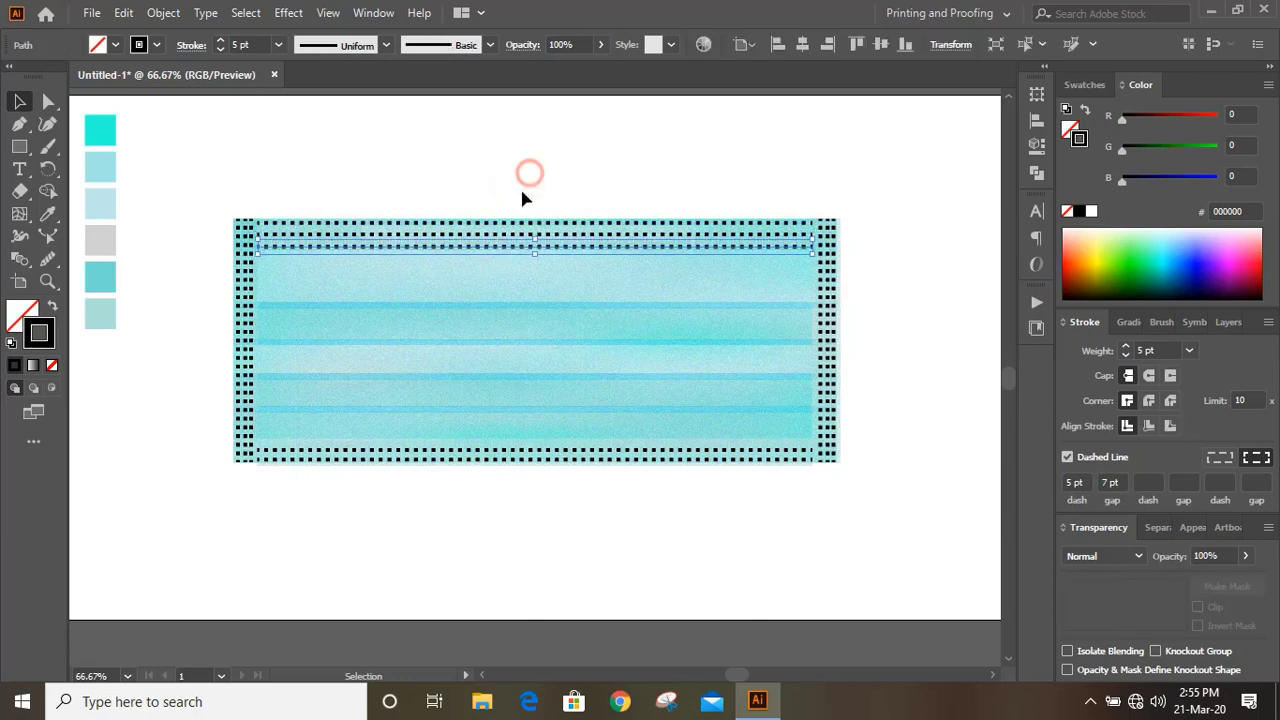
click(501, 242)
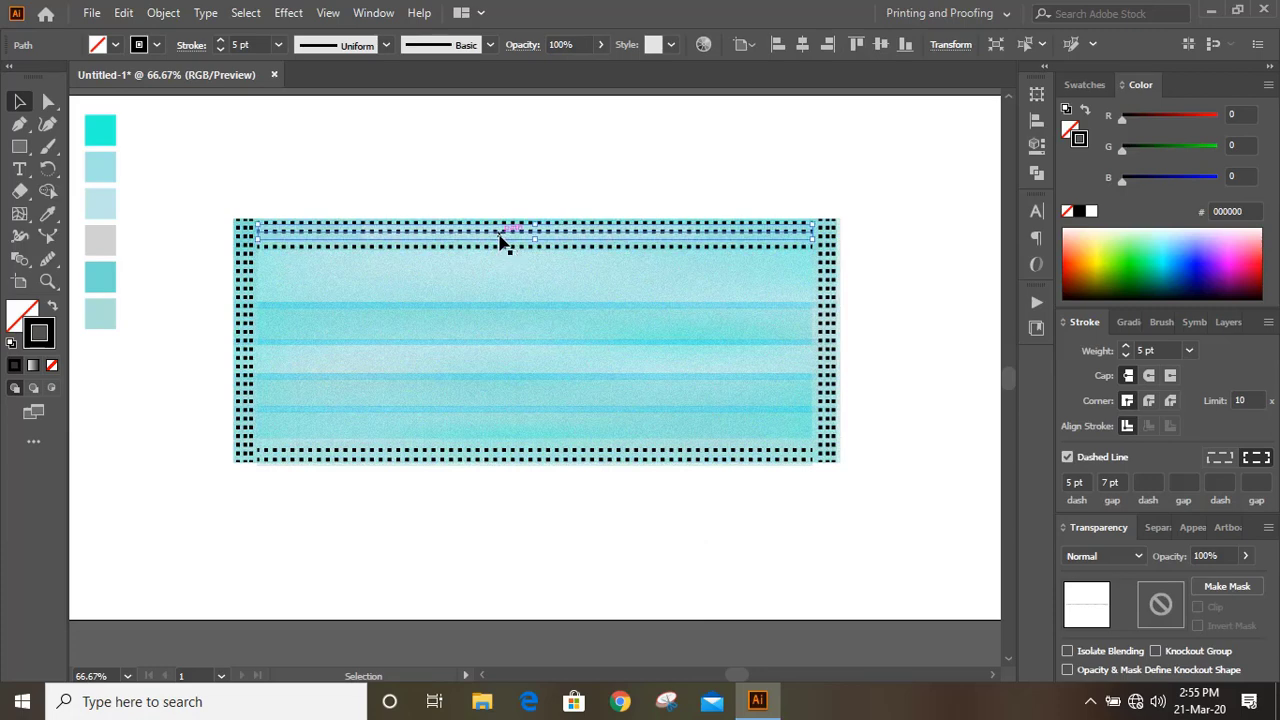
click(535, 104)
Fill the bottom strip with the grey swatch colour using the Eyedropper.
click(327, 445)
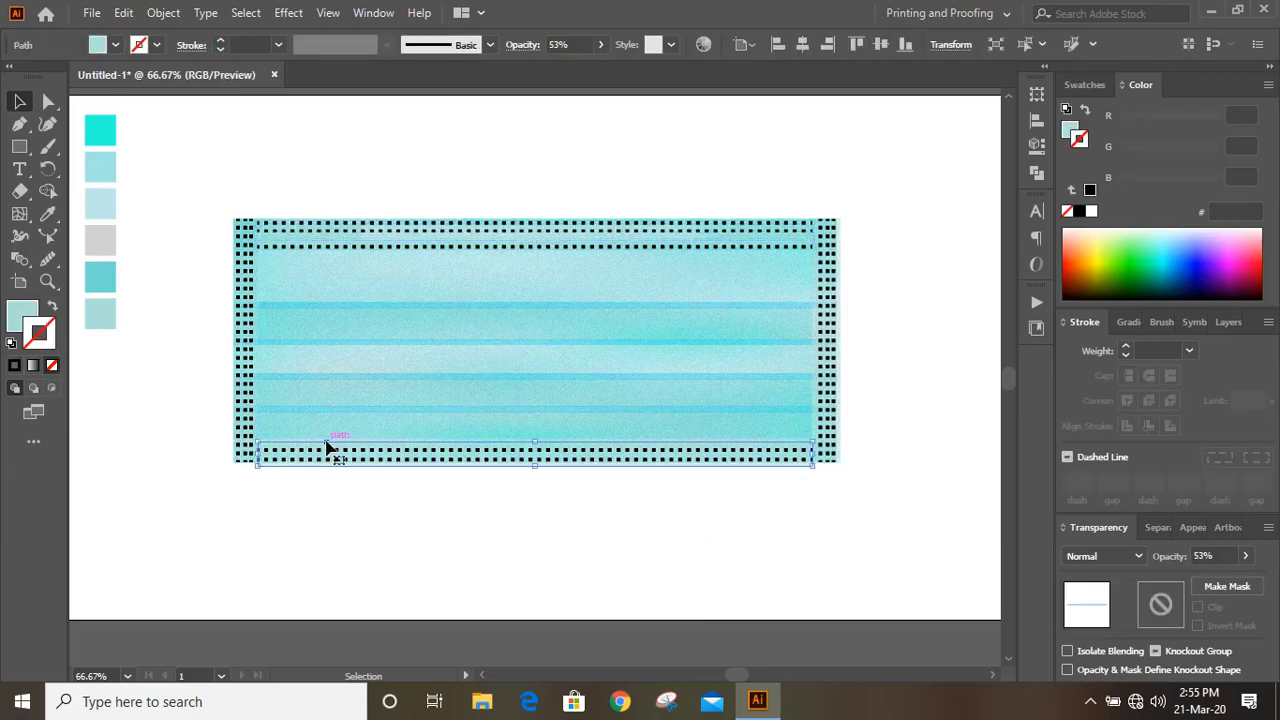
click(50, 212)
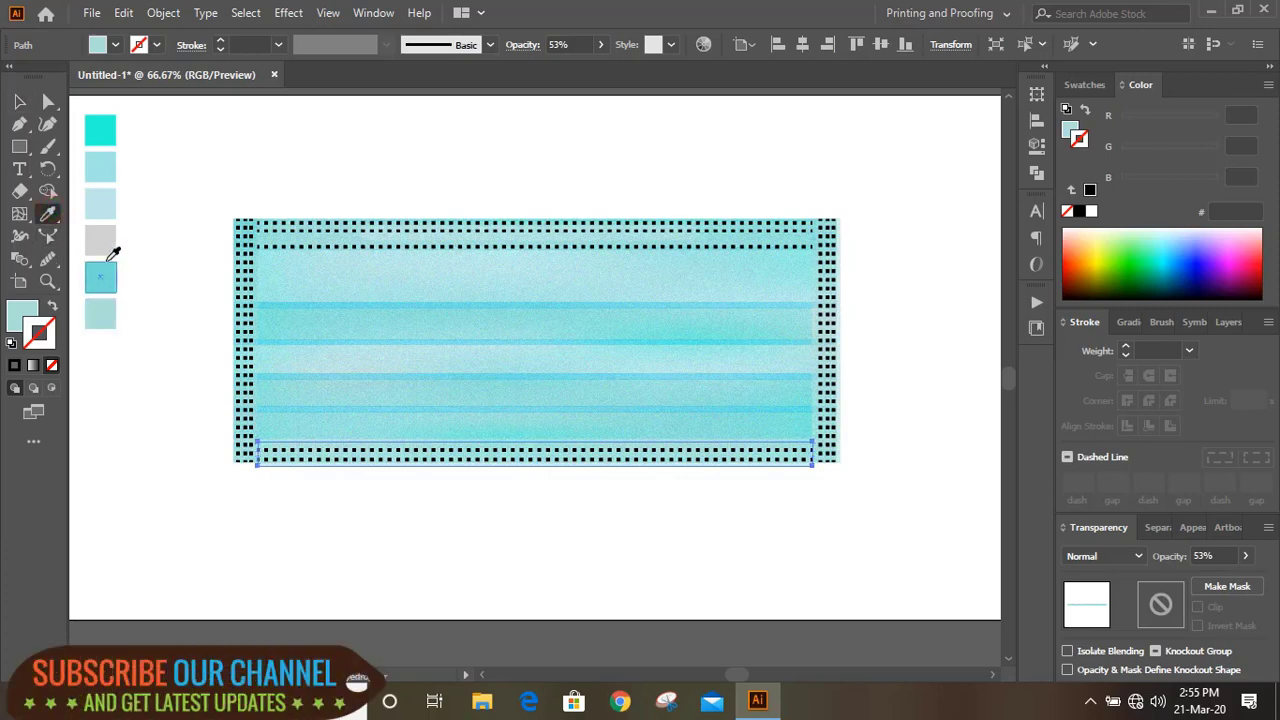
click(102, 240)
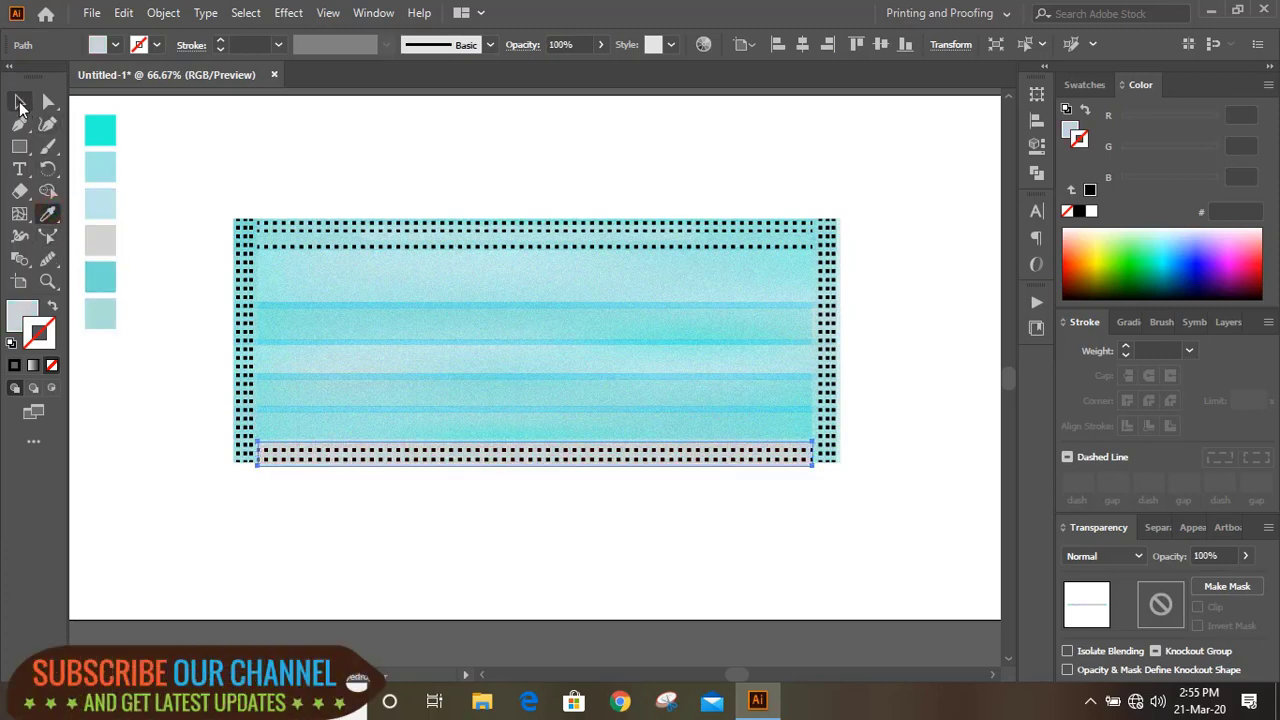
Stretch the grey strip's left and right edges outward to span the mask's full width.
click(19, 104)
drag(257, 455, 232, 453)
drag(816, 457, 836, 452)
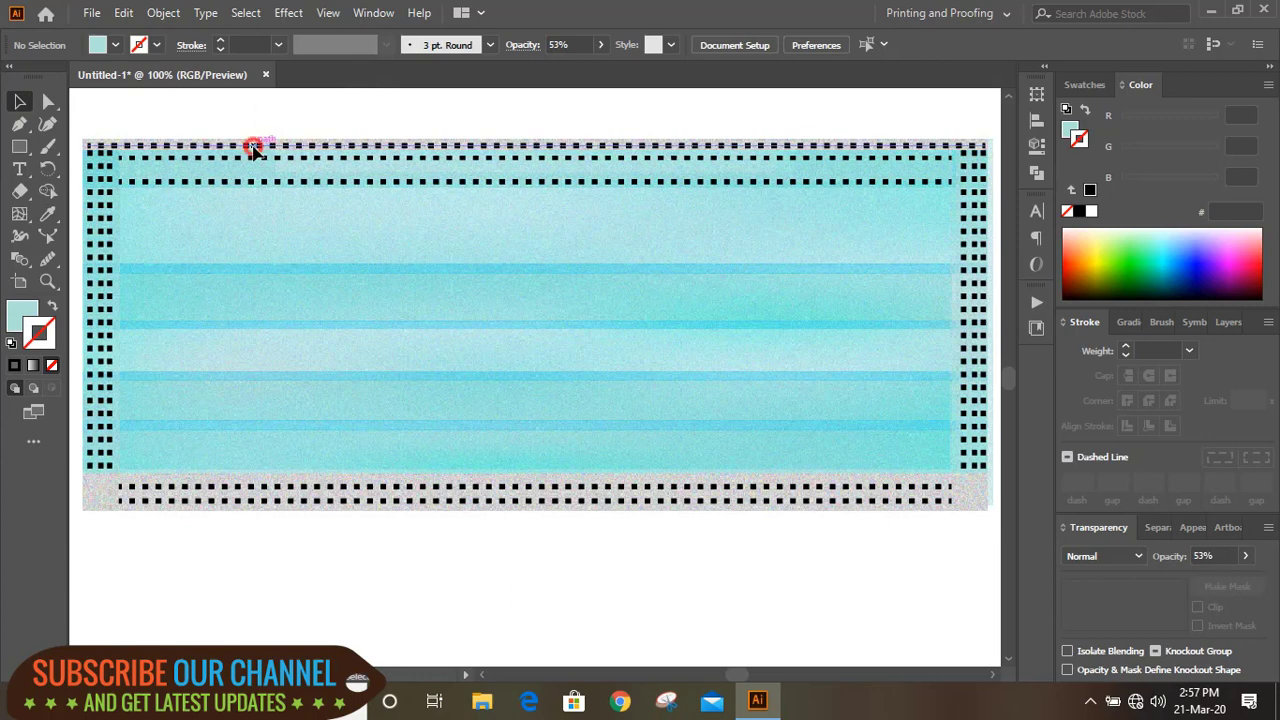
click(256, 156)
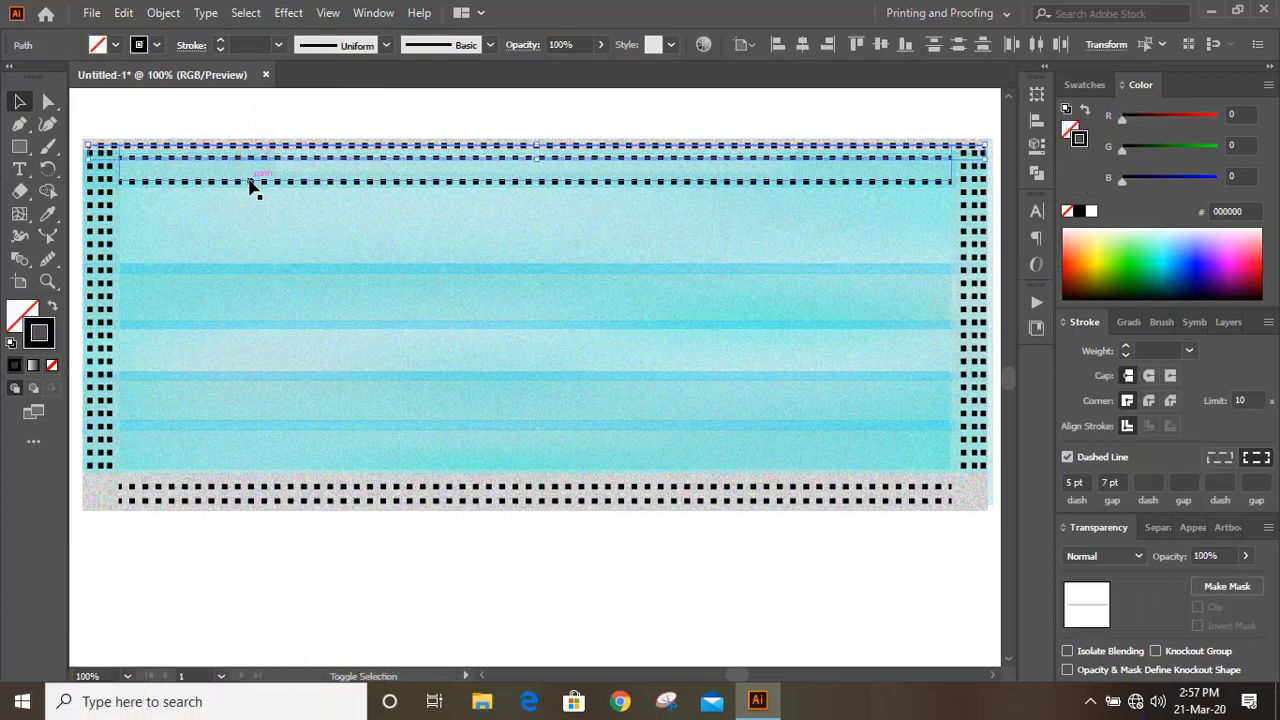
Select all four dotted borders and expand them into filled shapes with Fill and Stroke checked.
shift+click(251, 182)
shift+click(104, 224)
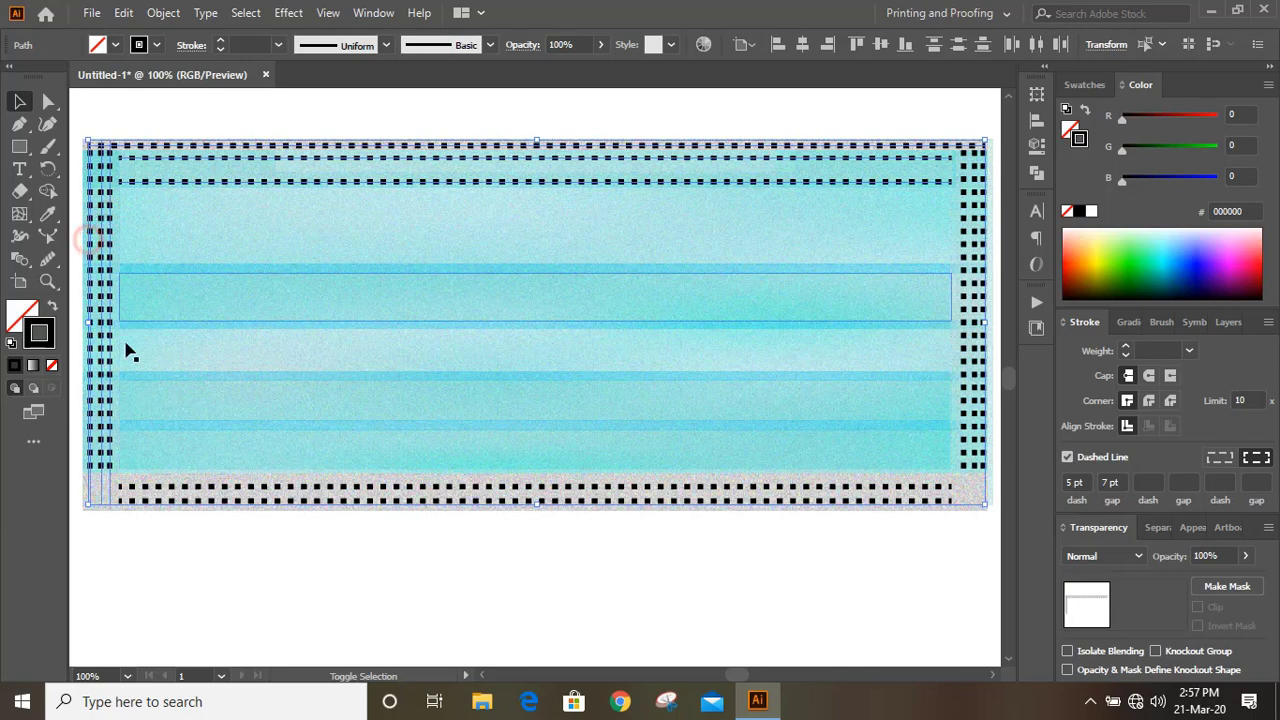
shift+click(147, 492)
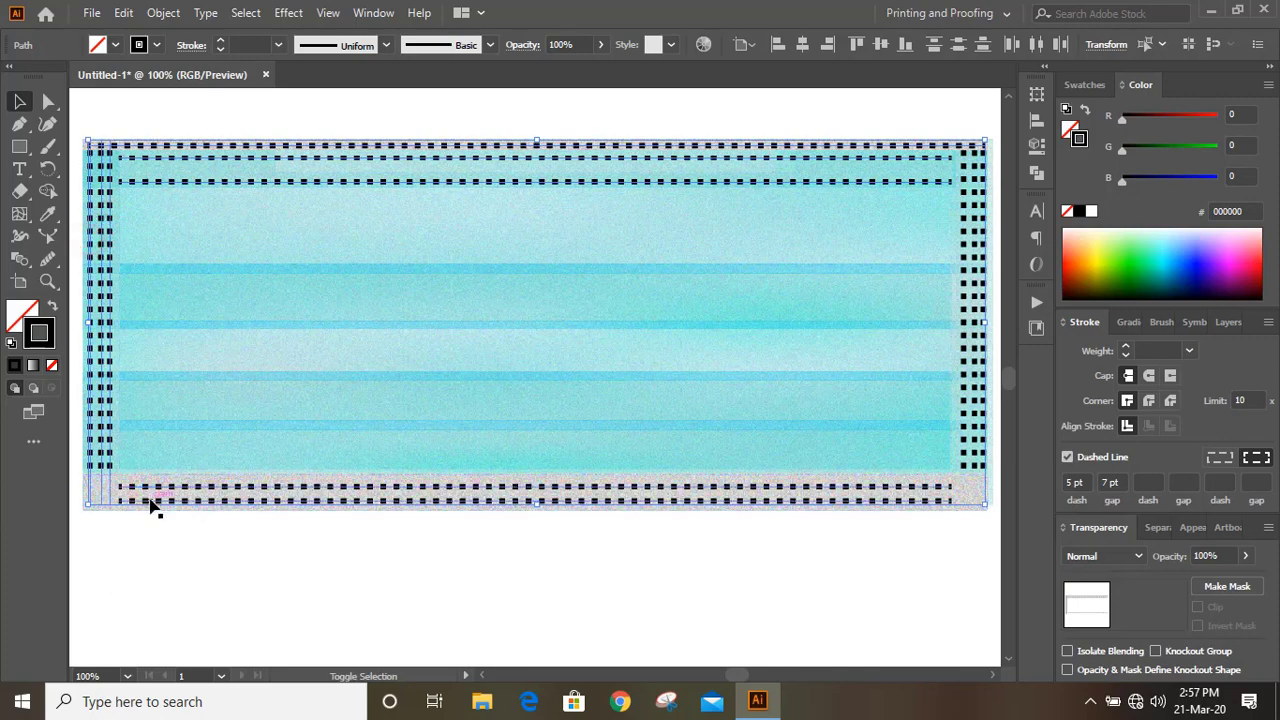
click(163, 12)
click(283, 246)
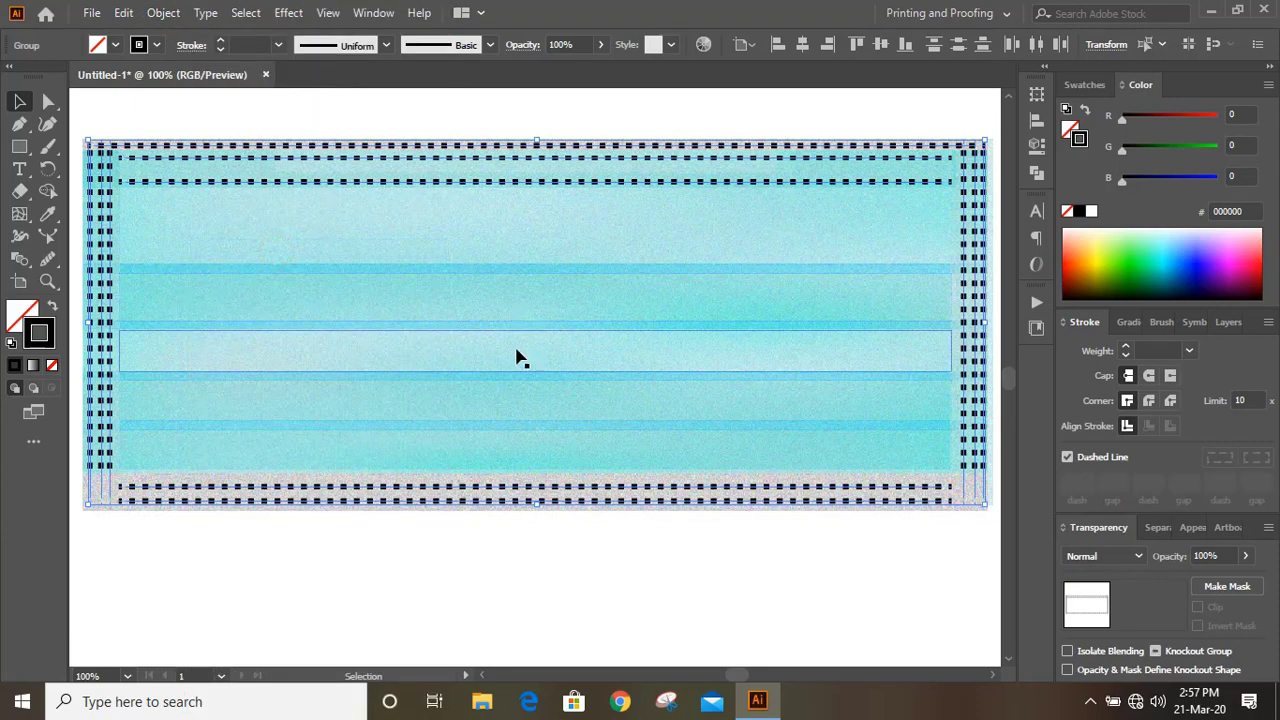
click(163, 12)
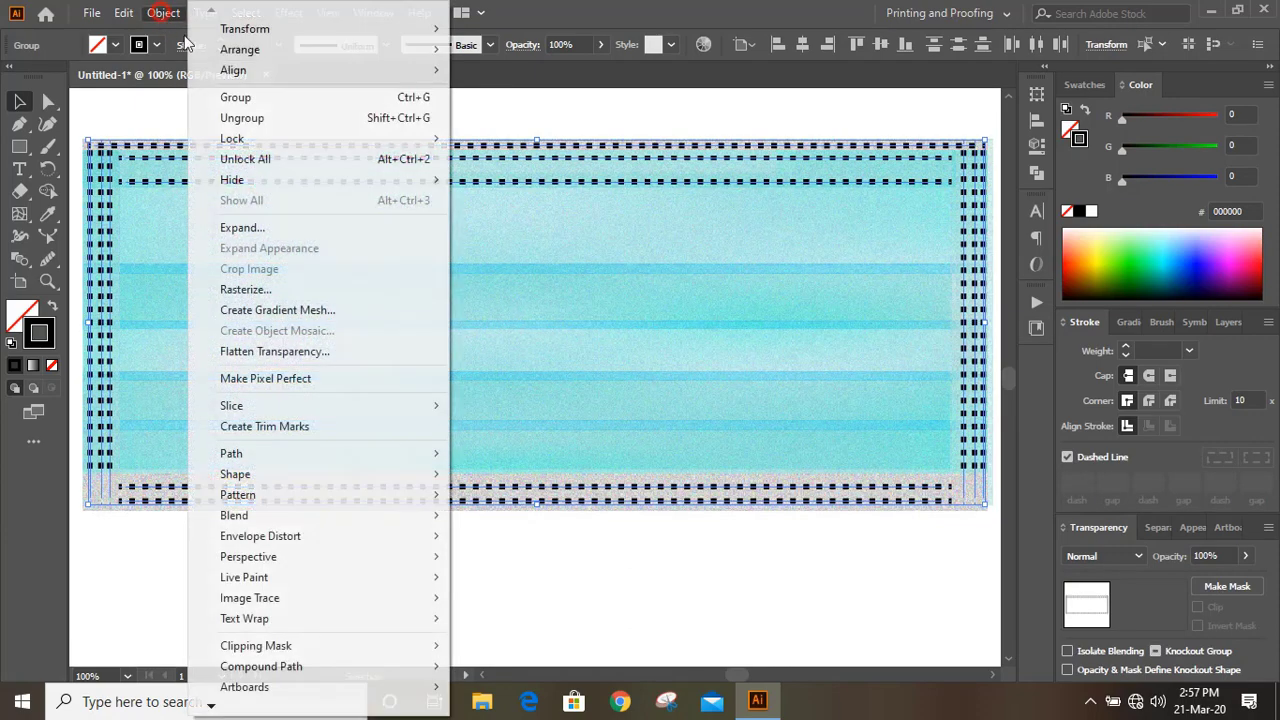
click(245, 227)
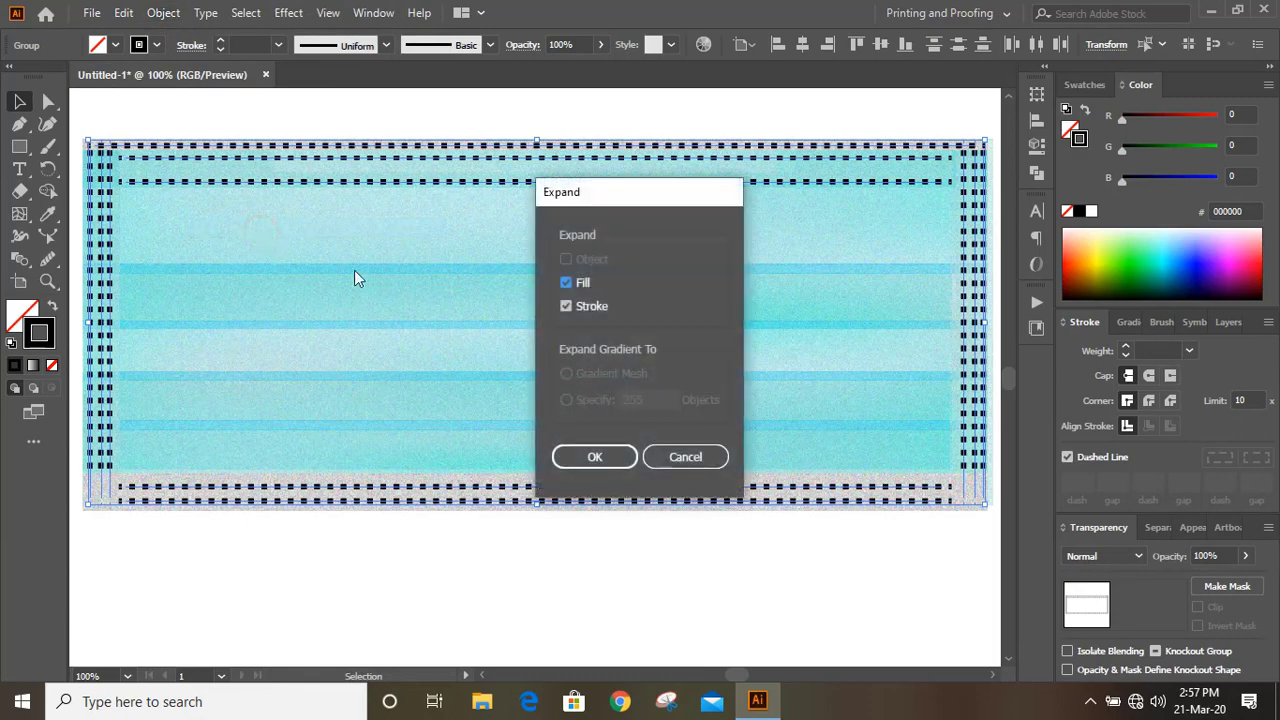
click(604, 461)
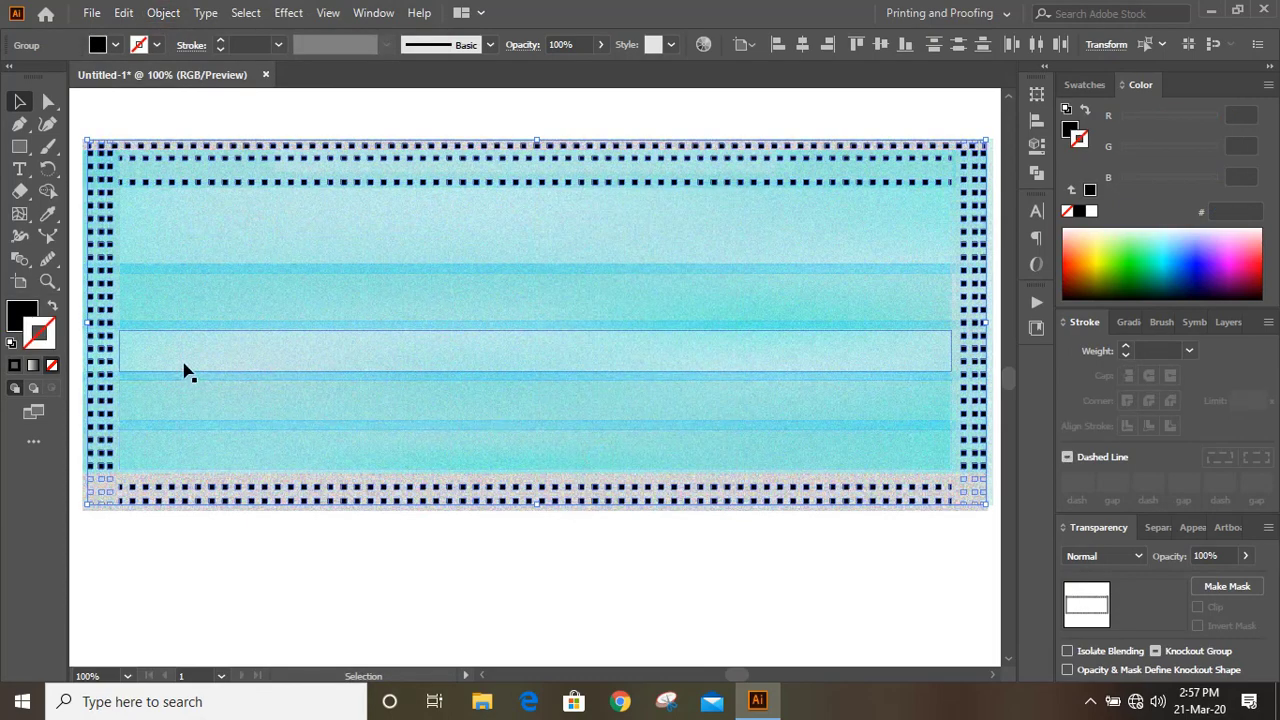
Group the expanded dotted border shapes together.
click(166, 14)
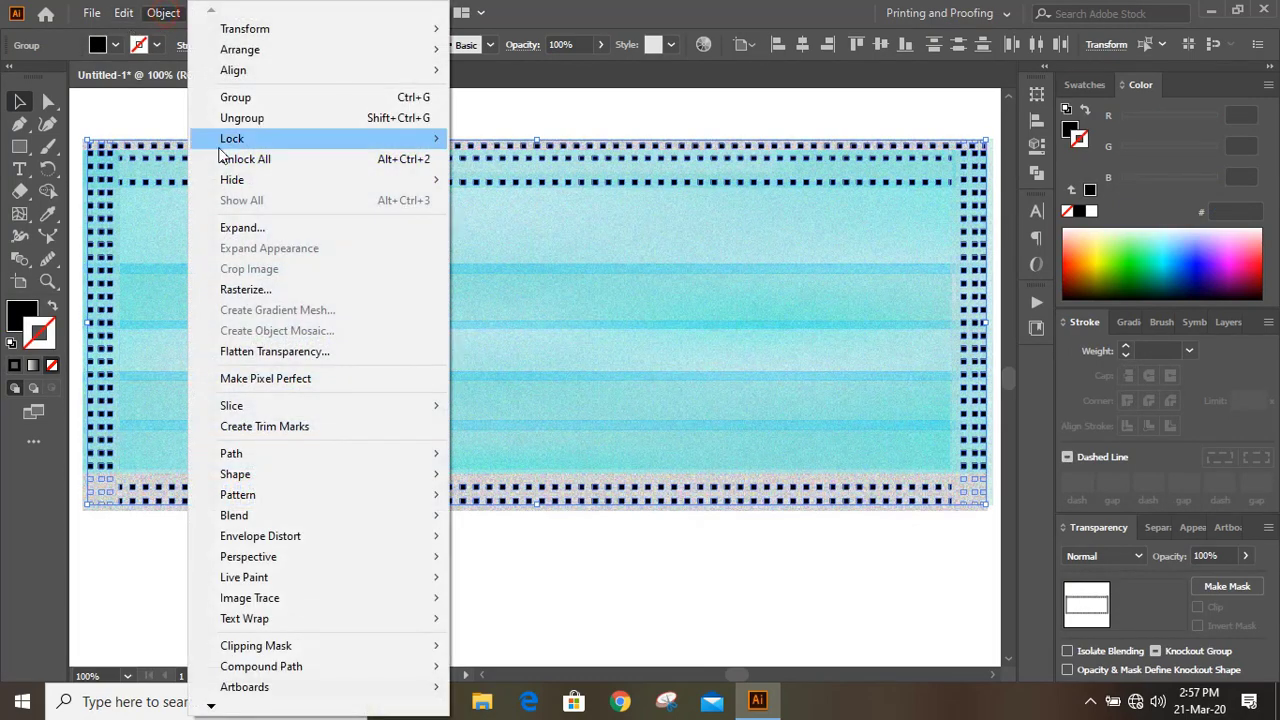
click(266, 97)
click(47, 213)
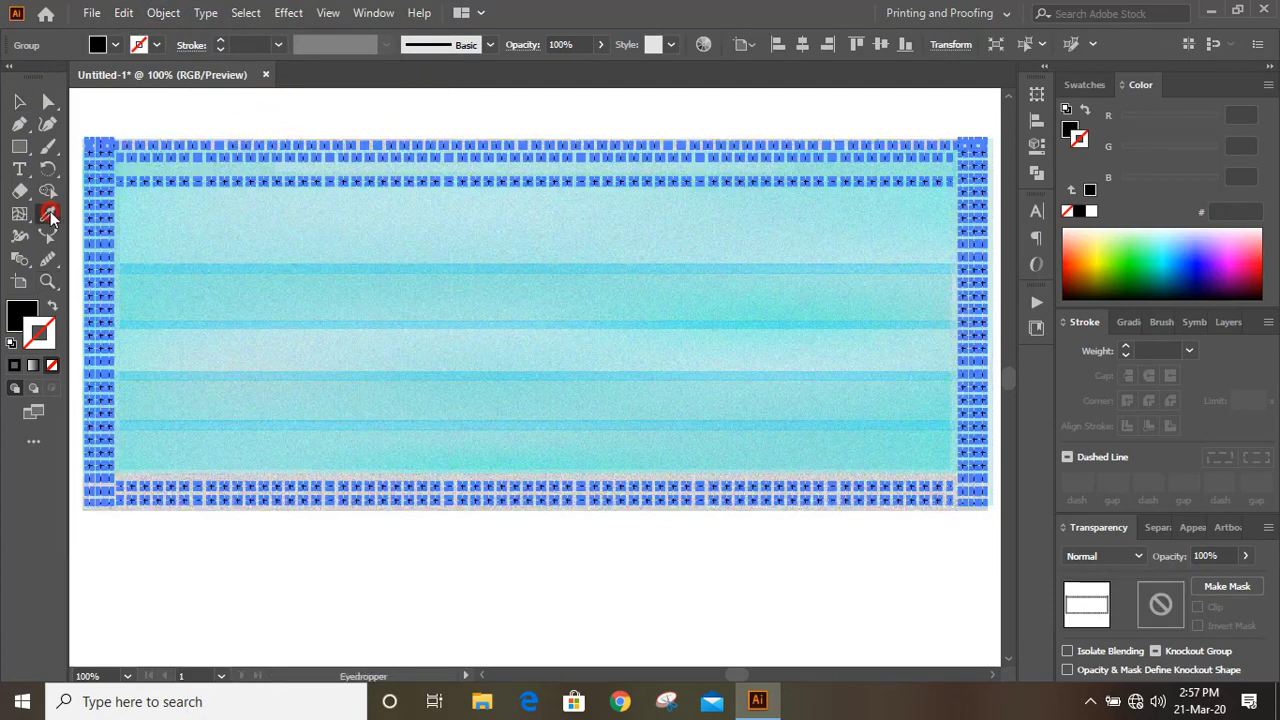
Try light-blue colours sampled from the artwork on the stitched border group.
click(298, 268)
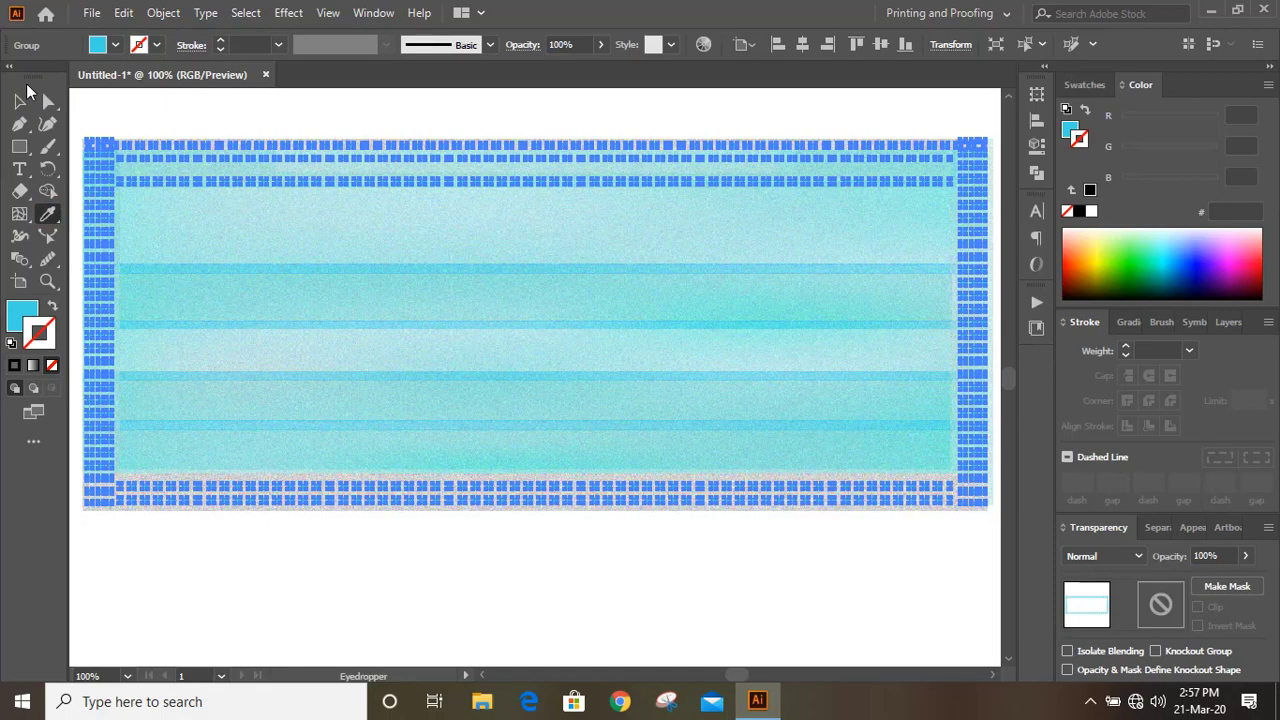
click(22, 101)
click(219, 99)
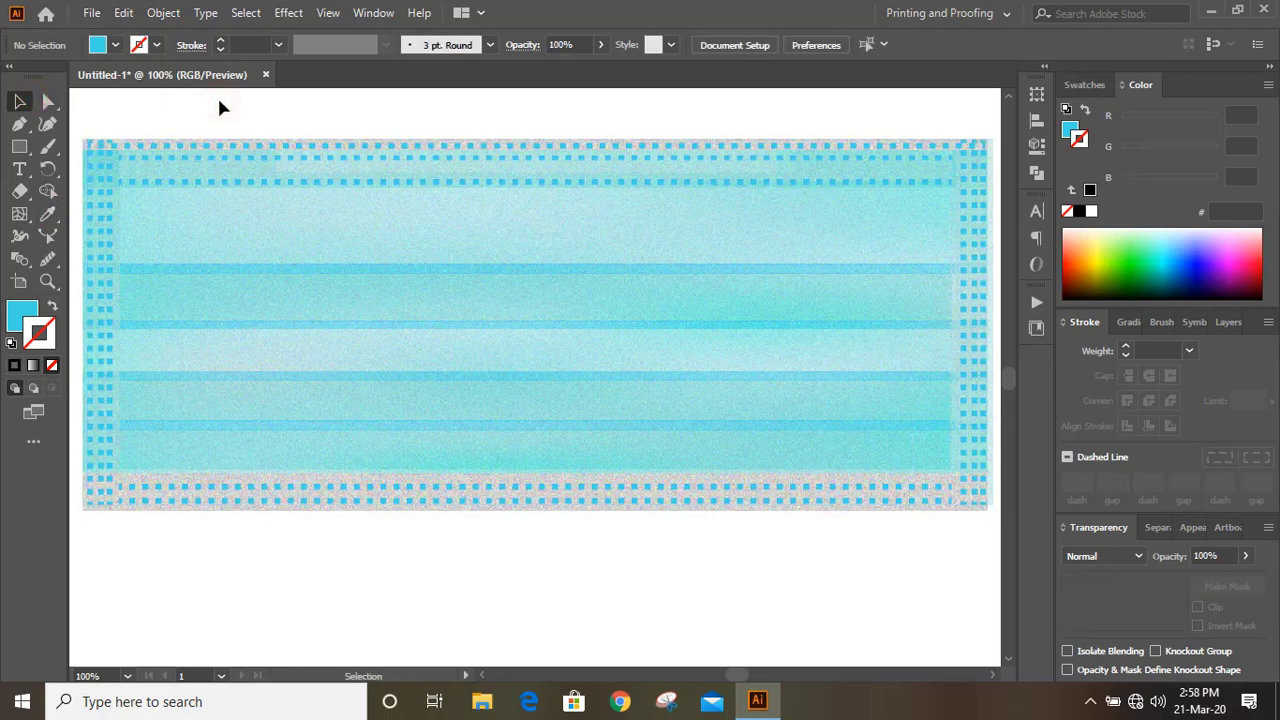
key(ctrl+minus)
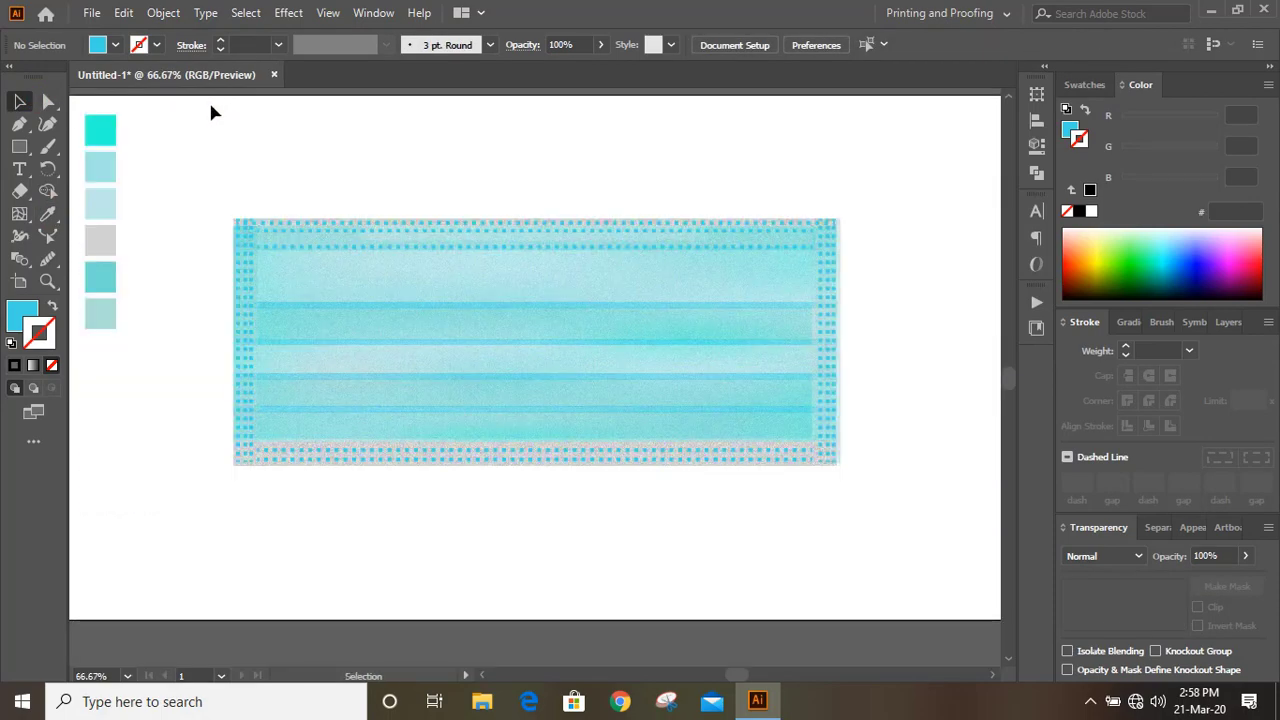
scroll(83, 514, up, 1)
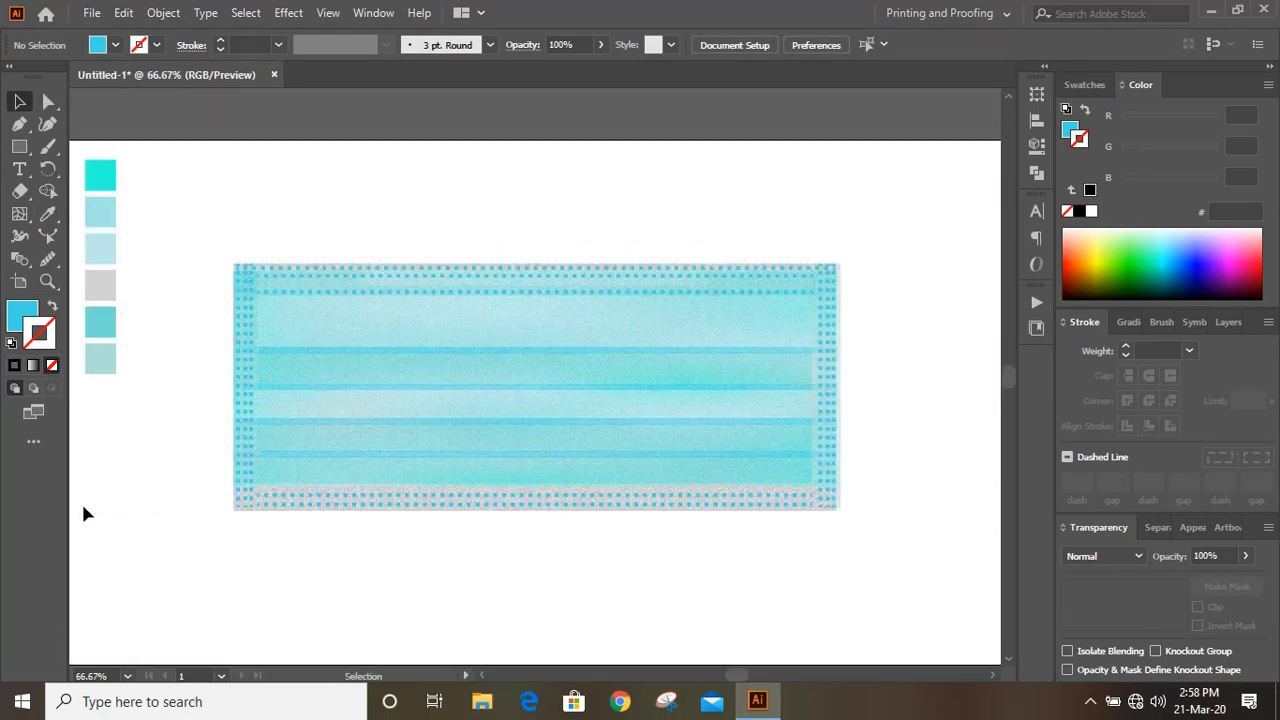
click(243, 370)
click(47, 213)
click(100, 285)
click(103, 318)
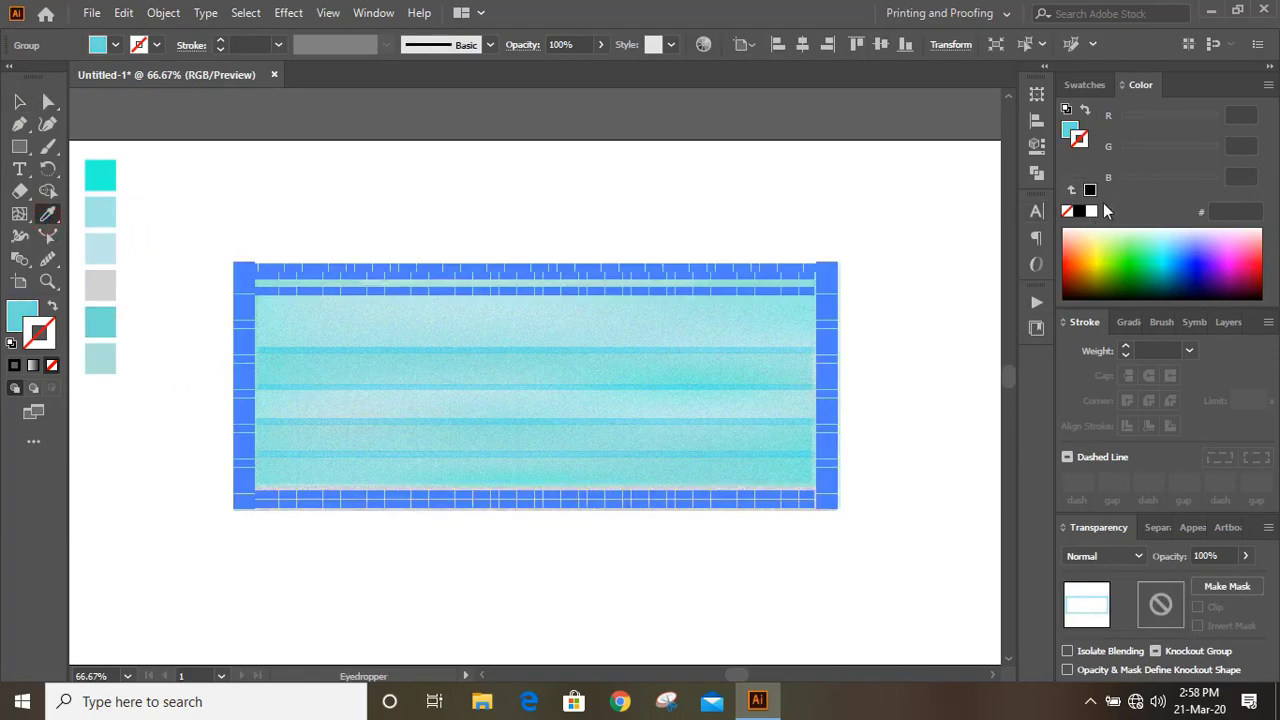
Remove the border dots' outline and set their fill to R66 G191 B212 (#42BFD4).
click(1085, 85)
key(x)
click(1185, 157)
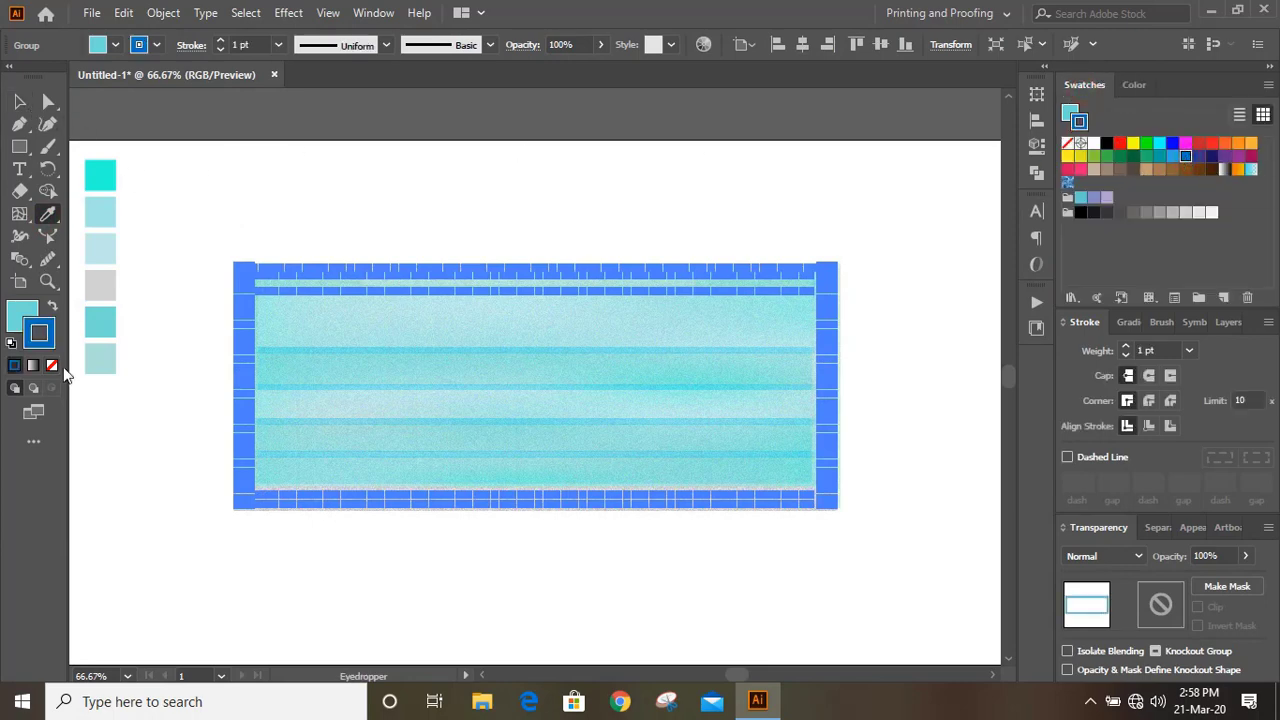
click(52, 365)
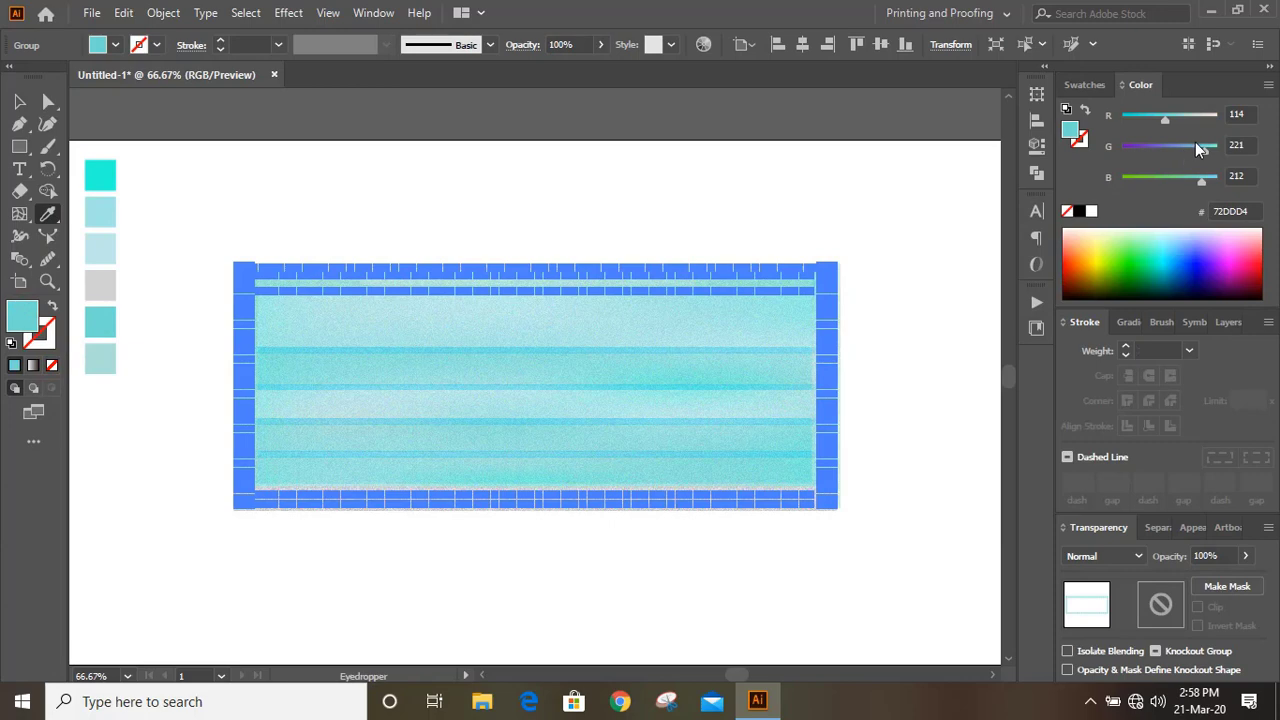
click(1194, 147)
click(1147, 118)
click(19, 101)
click(213, 181)
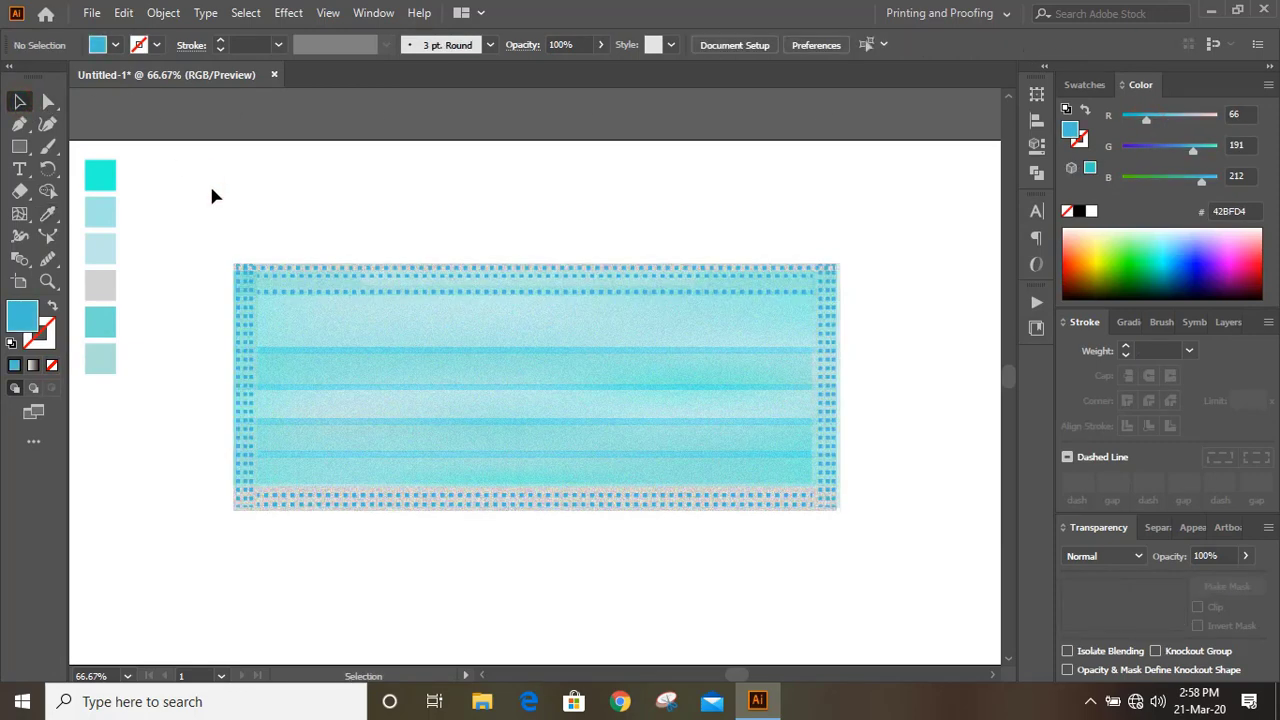
Draw a small ellipse at the mask's top-left corner and nudge it slightly up.
drag(19, 146, 88, 173)
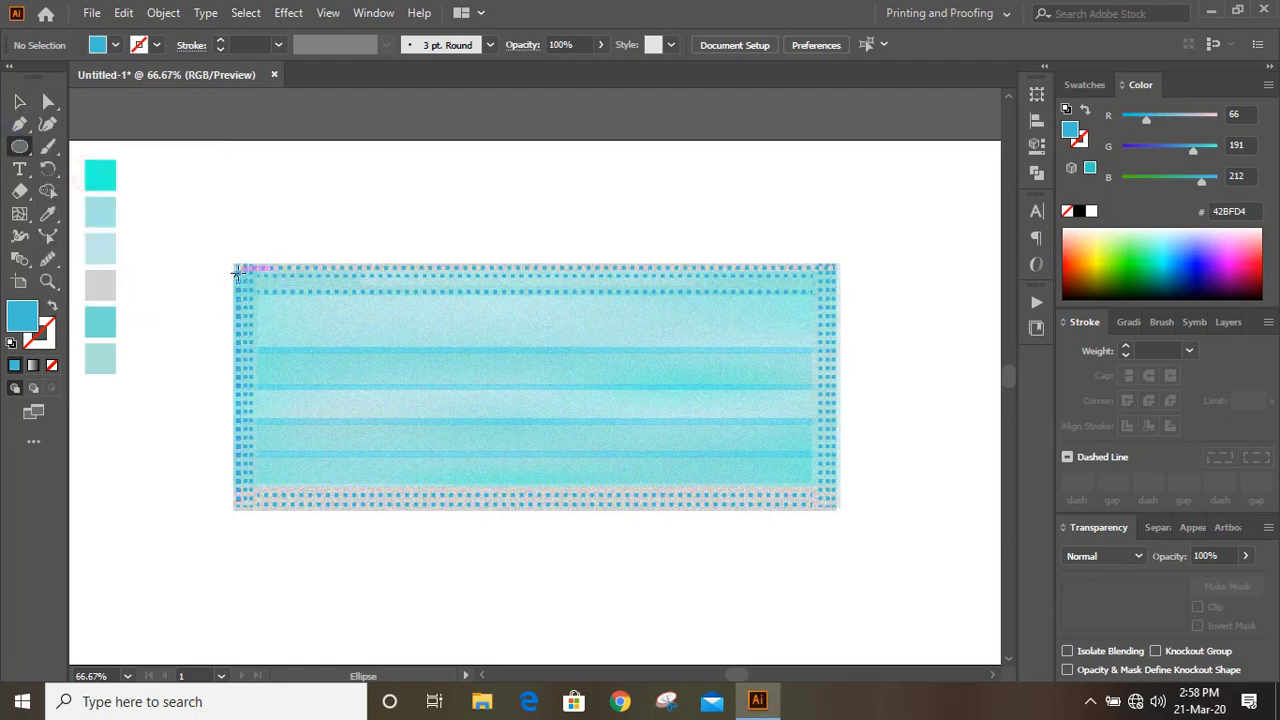
drag(237, 271, 249, 289)
click(20, 103)
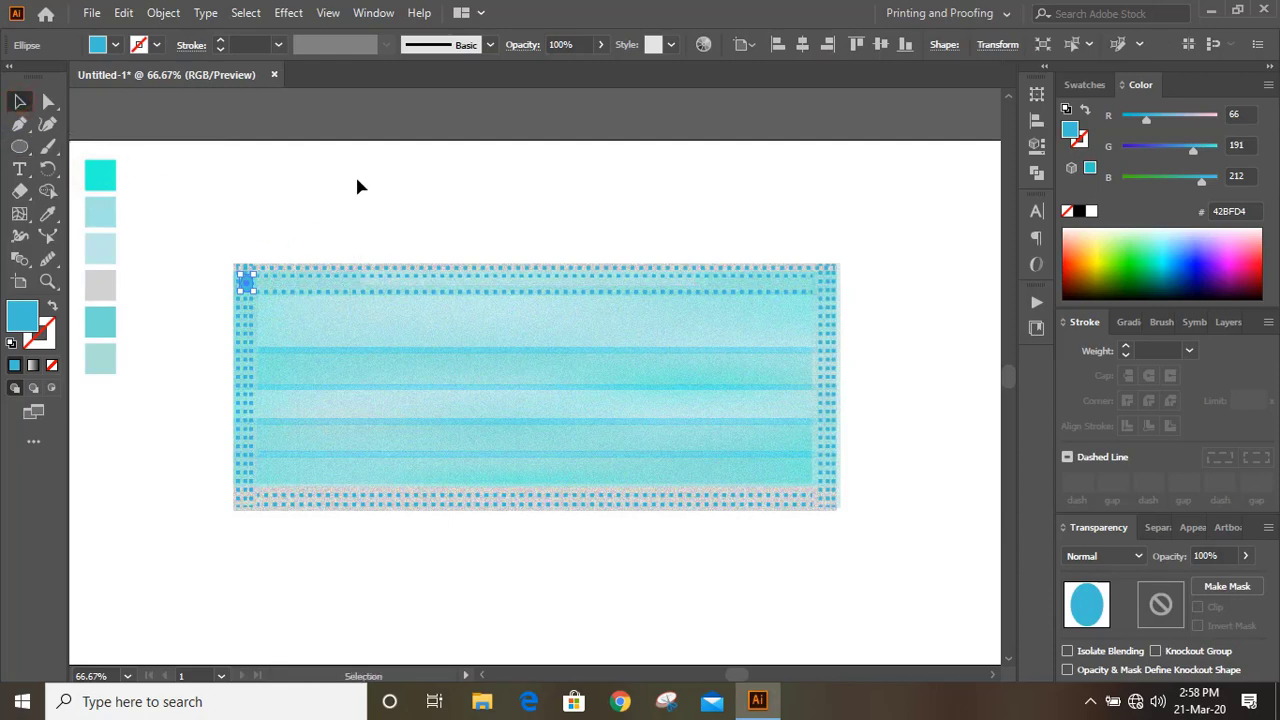
key(Up)
key(Up)
key(Up)
key(Up)
click(357, 187)
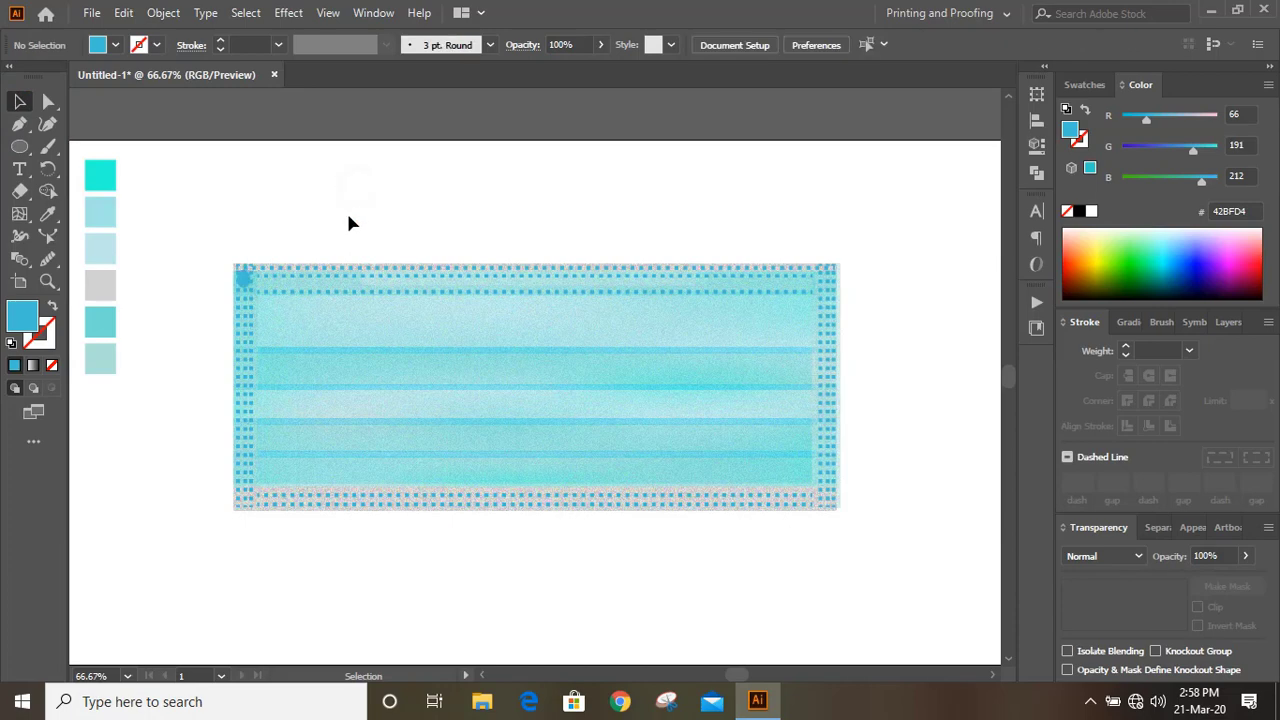
click(245, 285)
Apply the Effect > Texture > Grain effect to the corner dot.
click(288, 12)
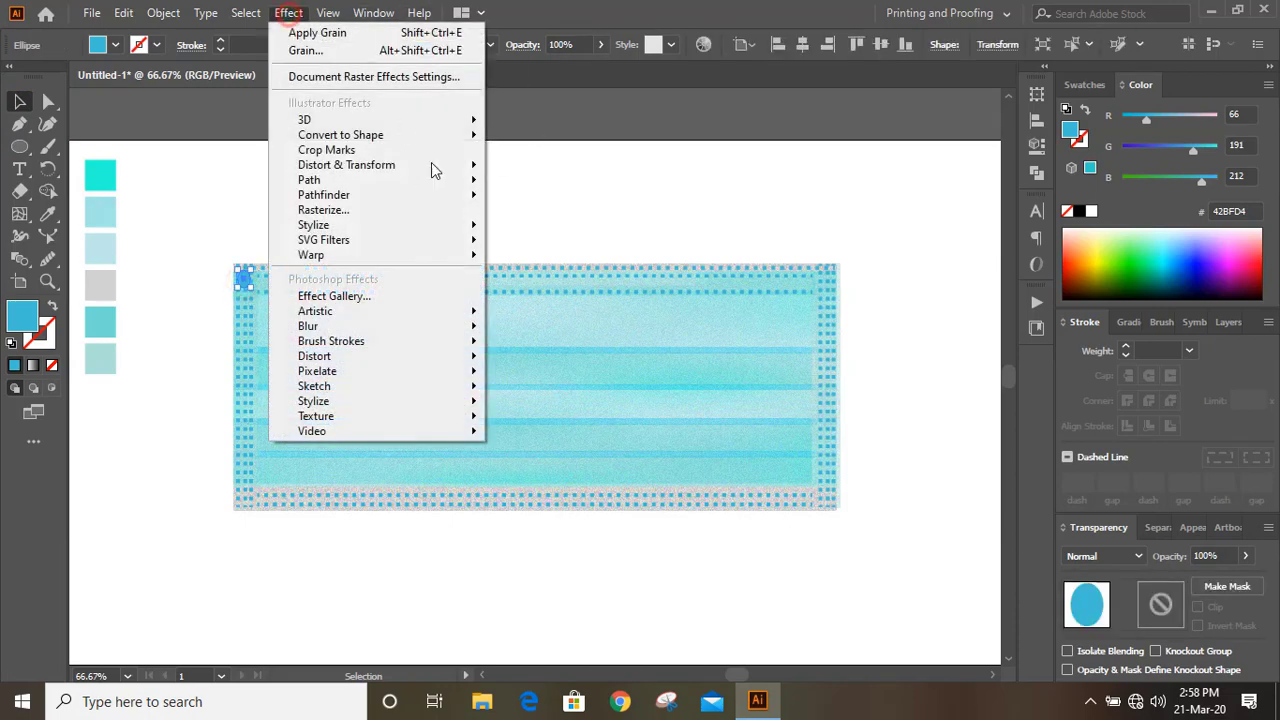
mouse_move(415, 334)
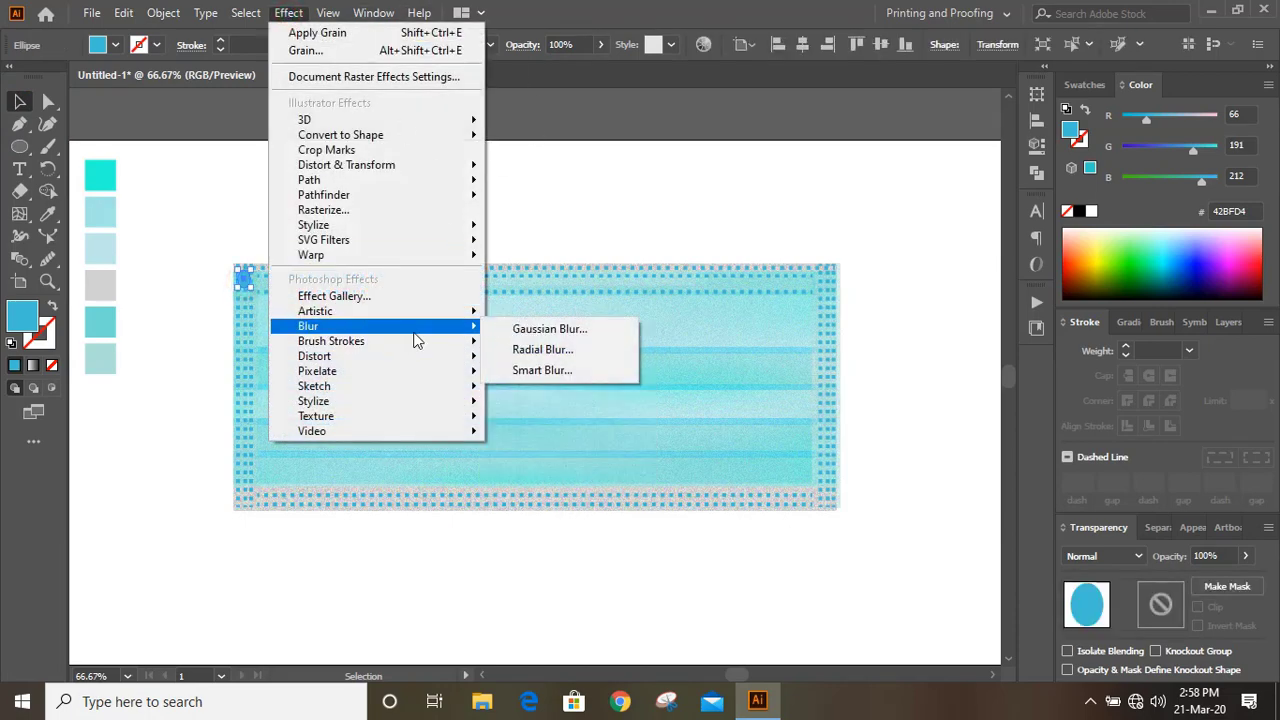
mouse_move(436, 418)
click(533, 441)
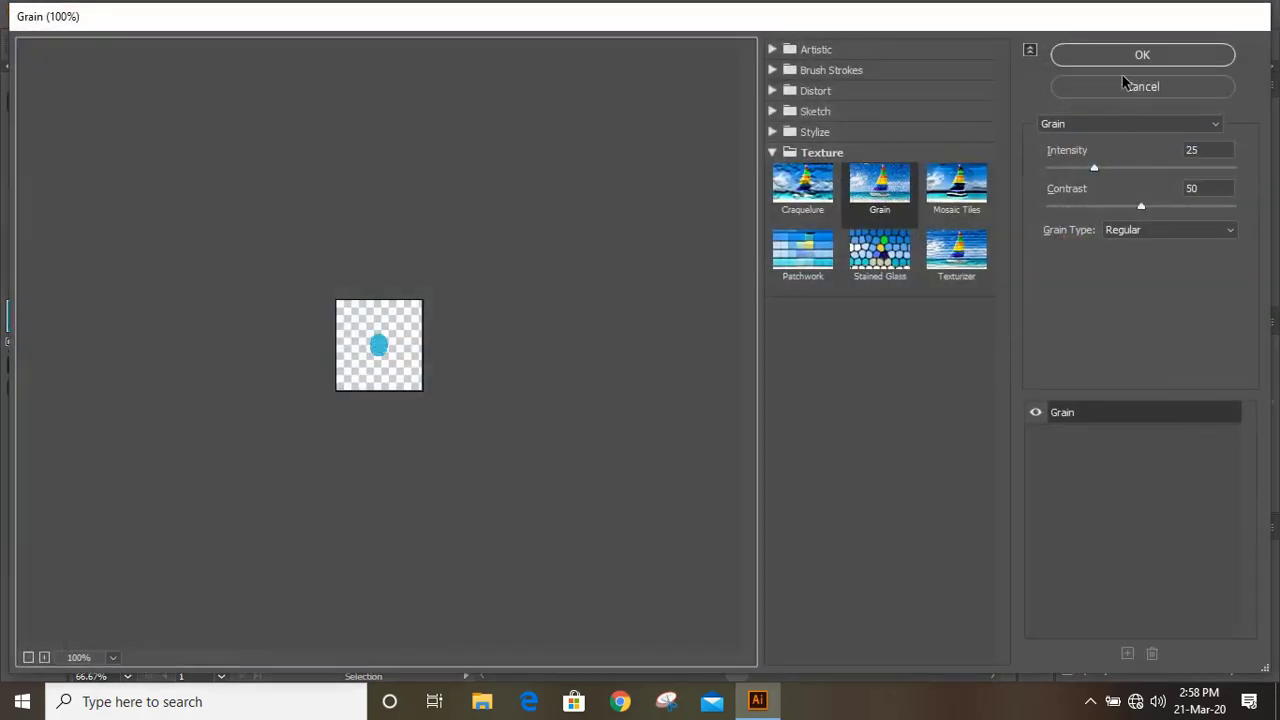
click(1140, 55)
Duplicate the grainy dot down to the bottom-left corner.
click(490, 196)
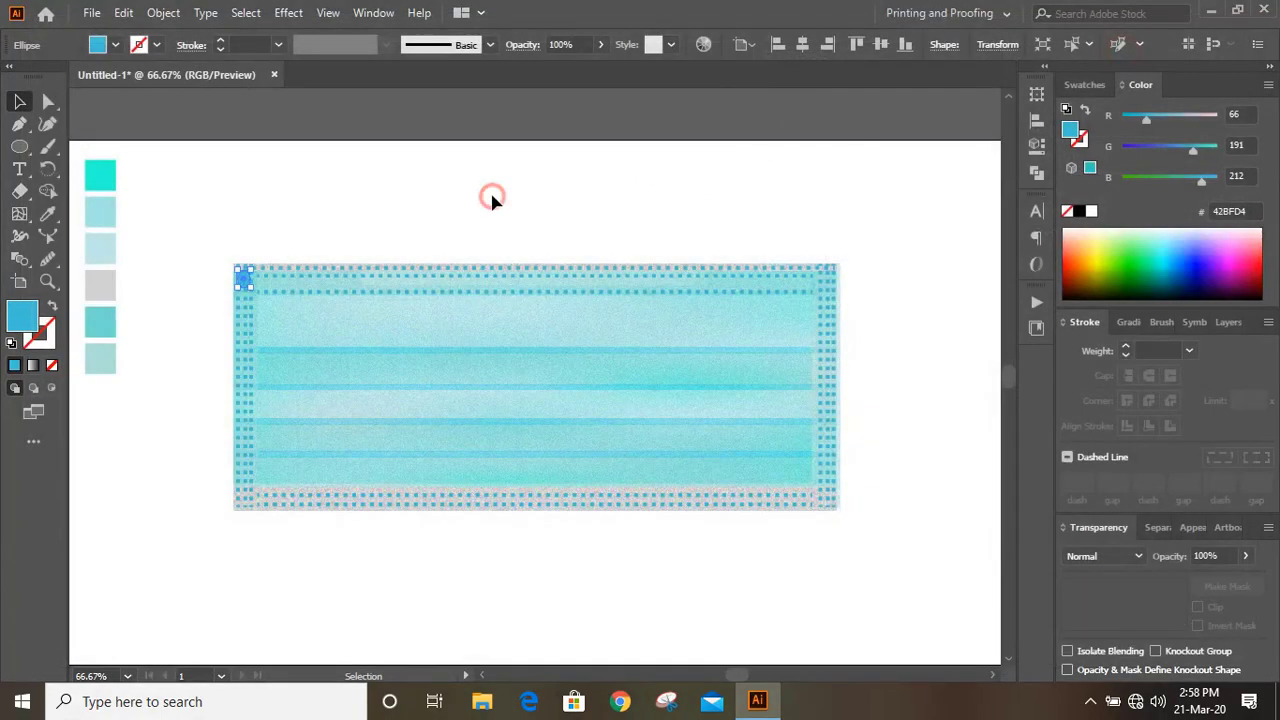
scroll(488, 176, down, 1)
drag(245, 258, 831, 258)
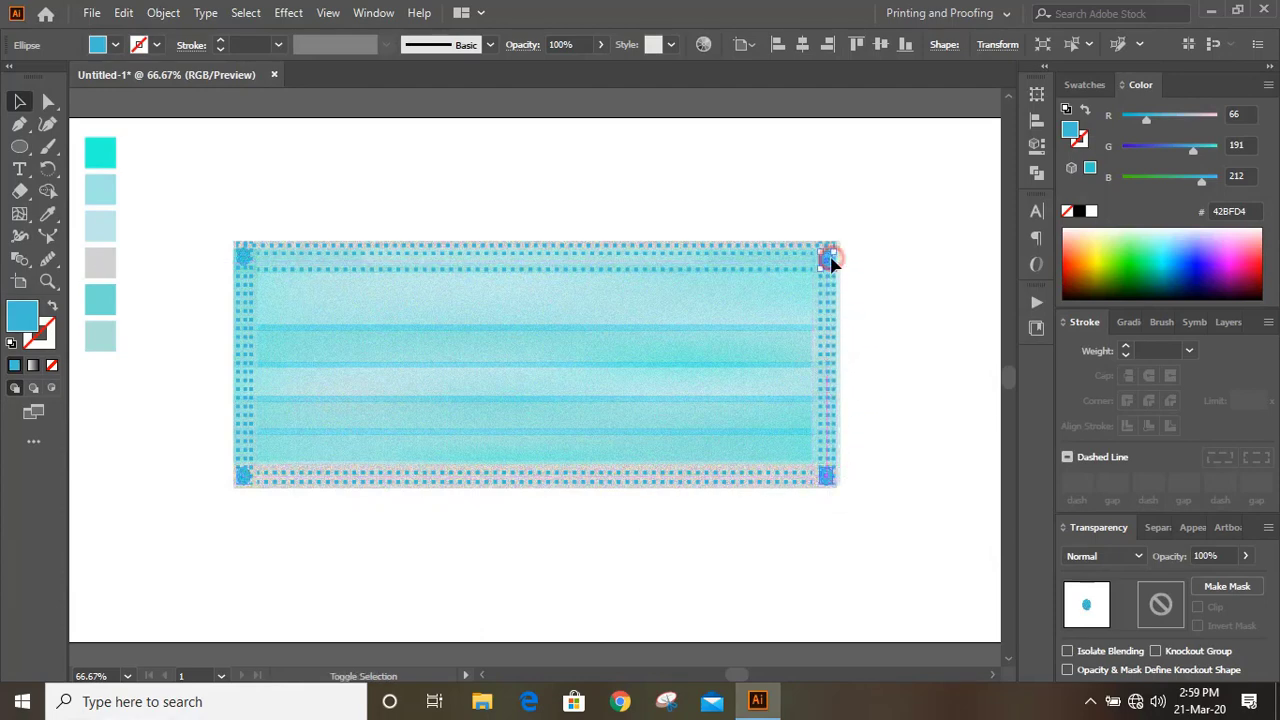
Bring the textured mesh panel to the front with Arrange > Bring to Front.
click(605, 168)
key(ctrl+minus)
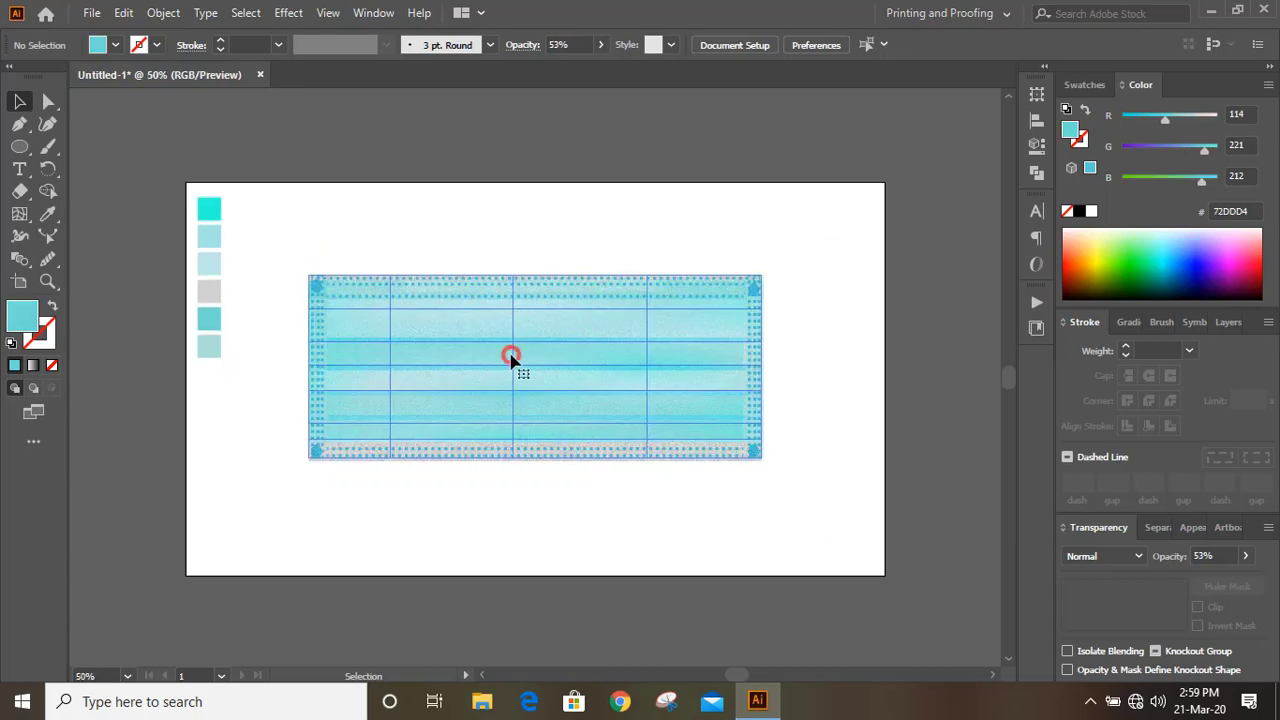
click(510, 357)
right_click(510, 357)
mouse_move(648, 468)
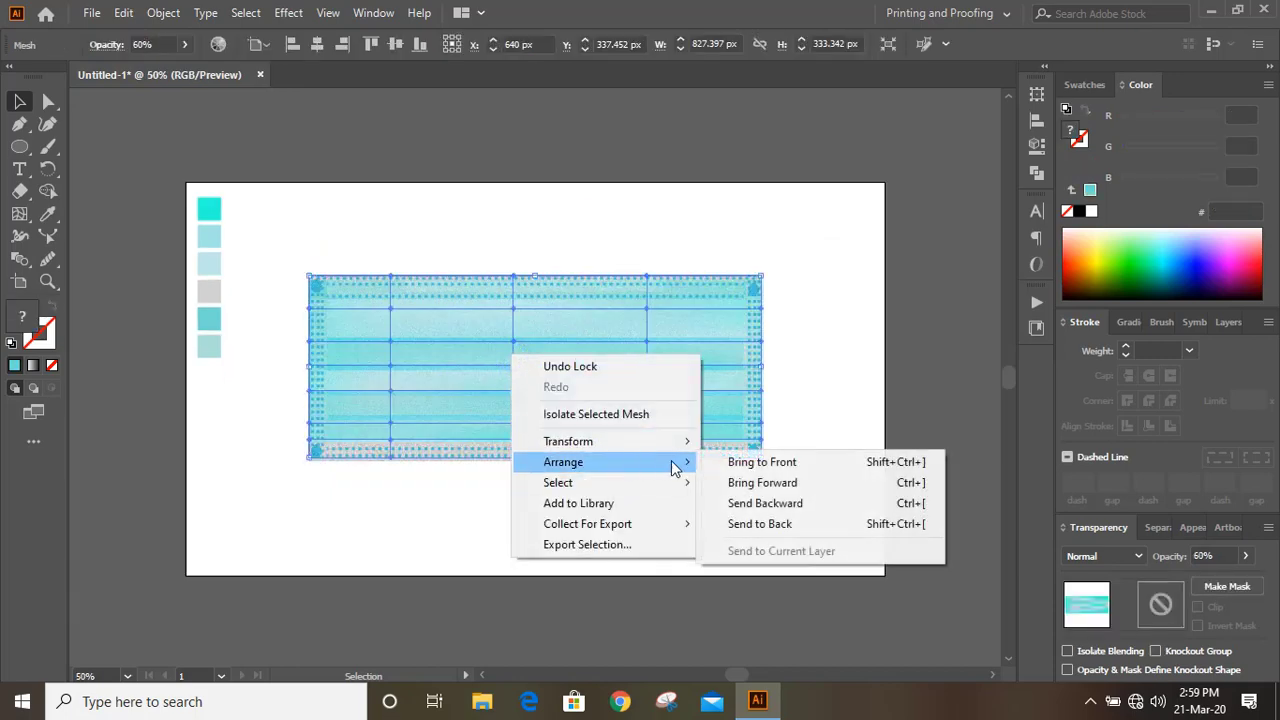
click(737, 462)
Lower the mesh panel's opacity to about 45% in the Transparency panel.
click(616, 208)
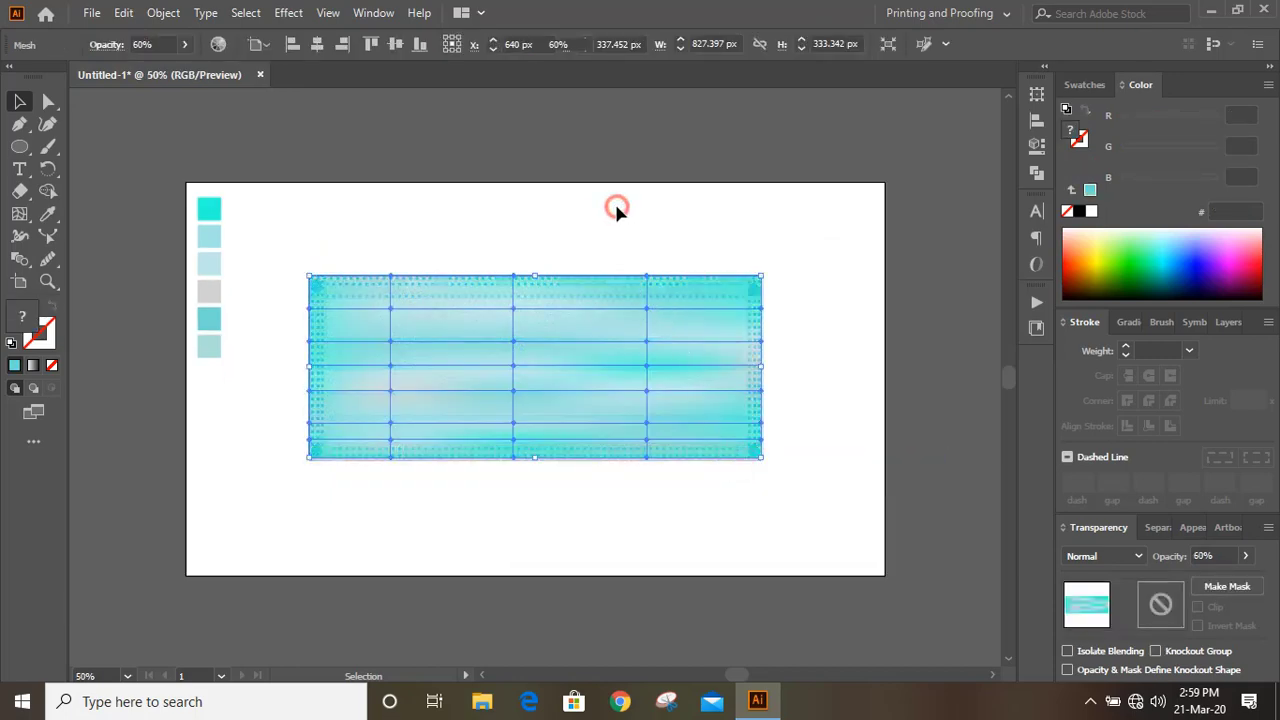
click(428, 358)
click(1245, 557)
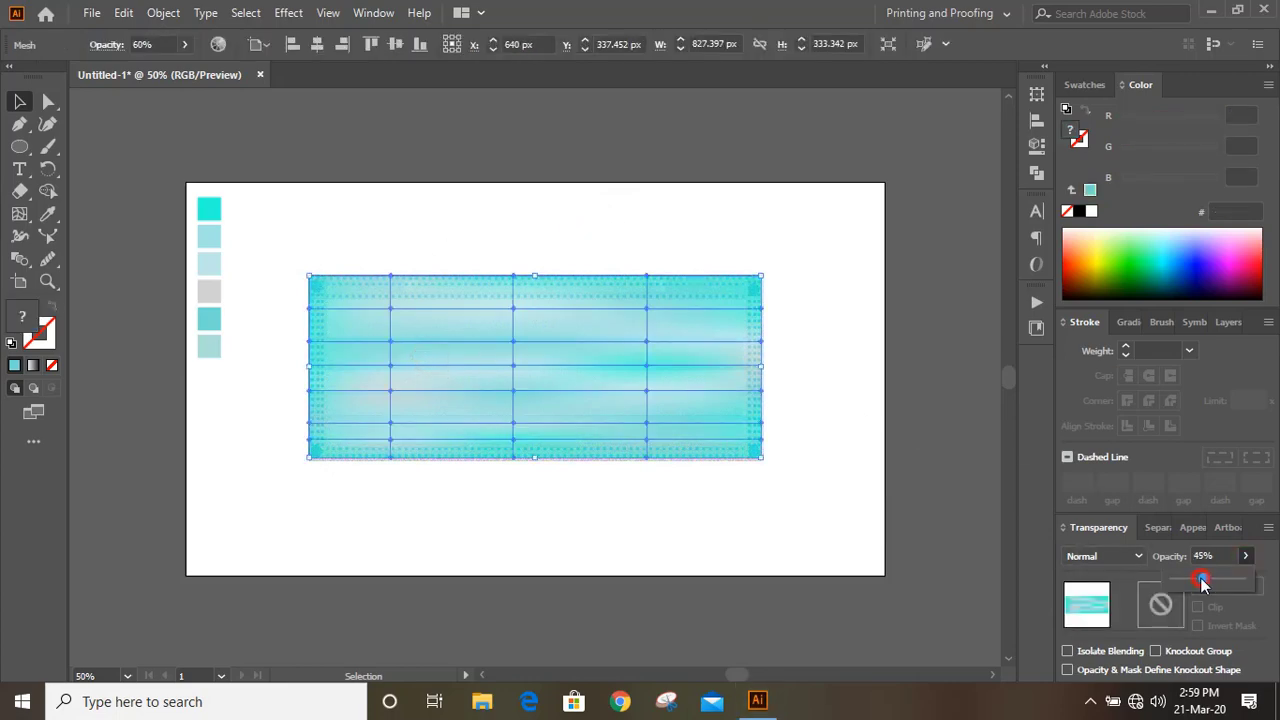
click(857, 363)
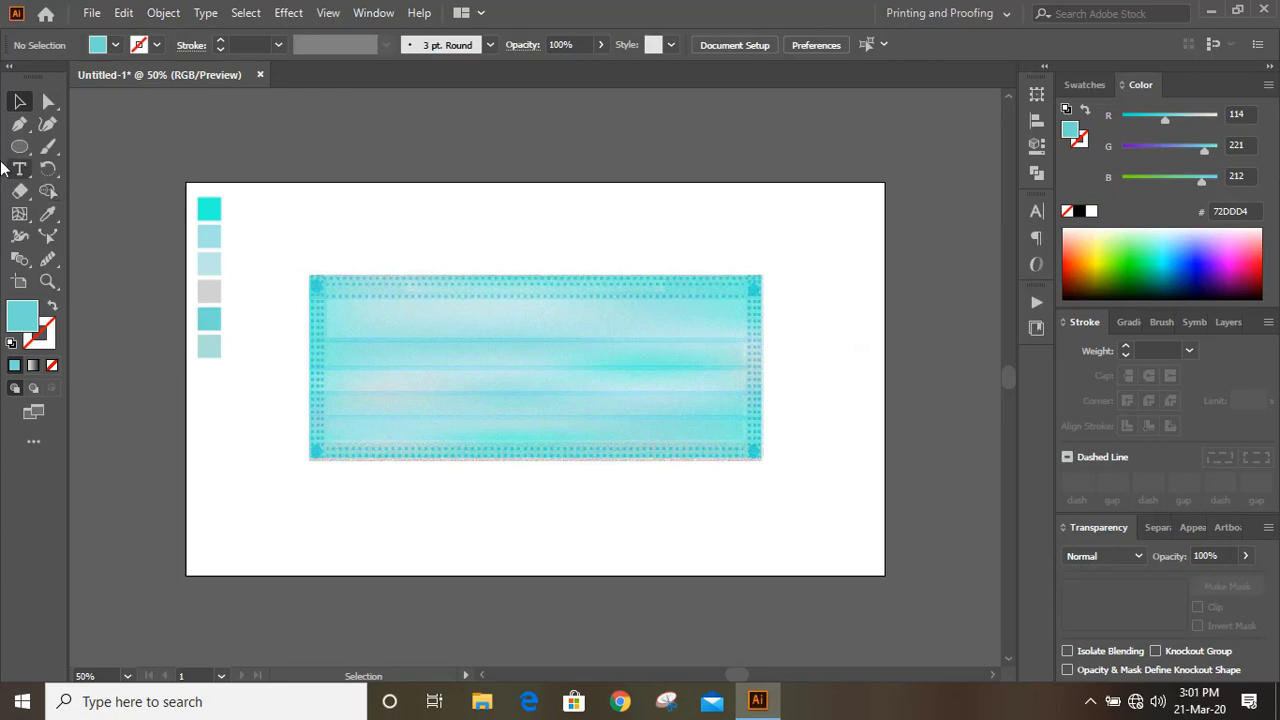
Paint a thin 1 pt cyan ear loop arcing off the mask's right edge with the Paintbrush.
drag(47, 146, 156, 142)
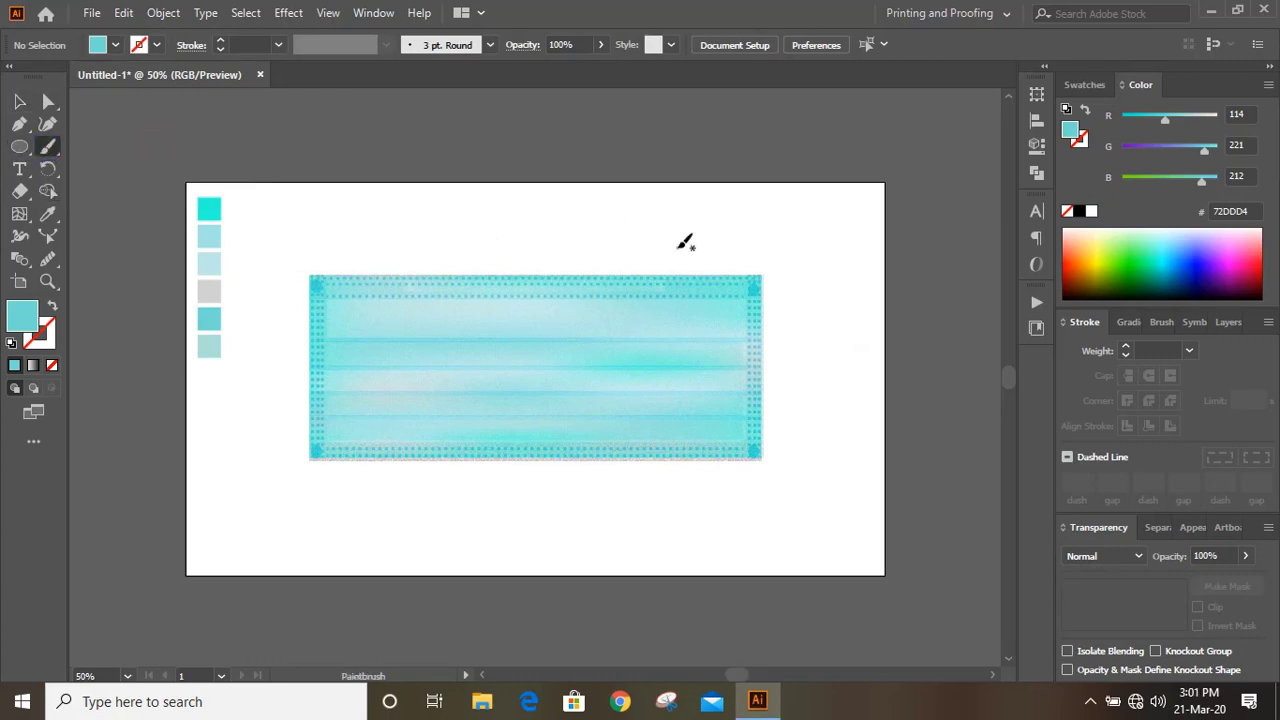
mouse_move(758, 285)
mouse_down()
mouse_move(800, 286)
mouse_move(837, 314)
mouse_move(861, 395)
mouse_move(845, 443)
mouse_move(757, 450)
mouse_up()
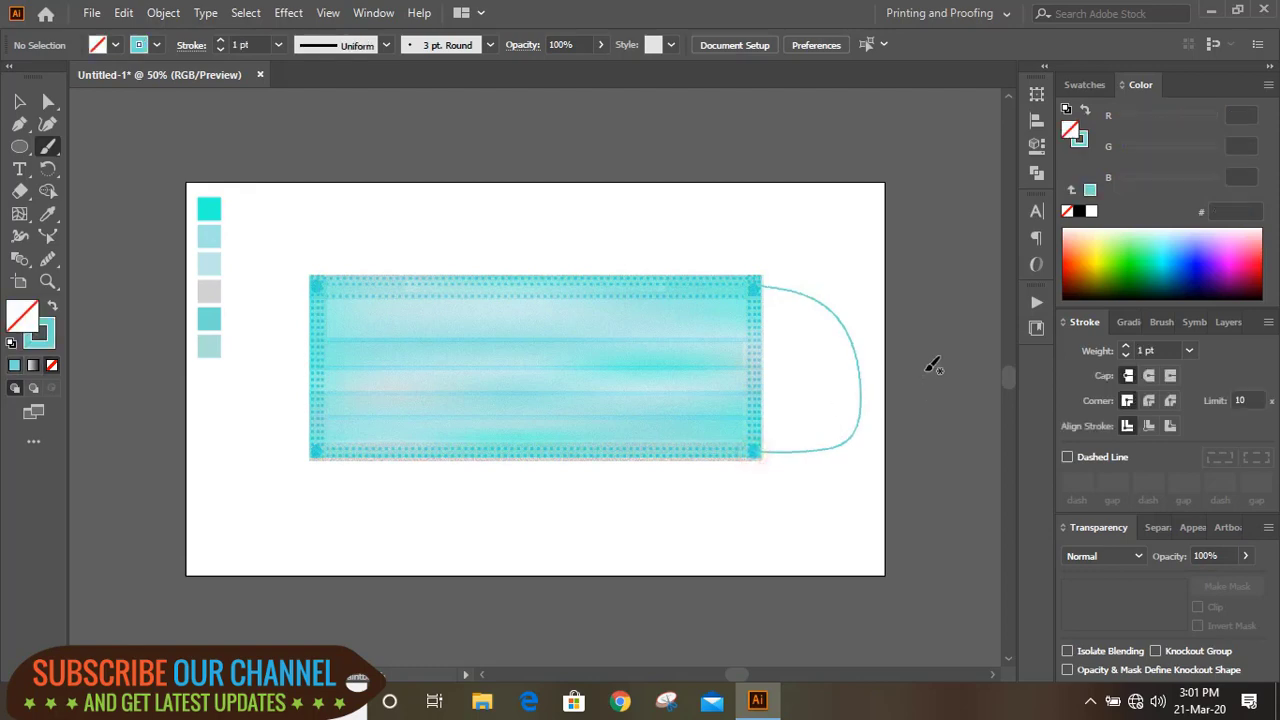